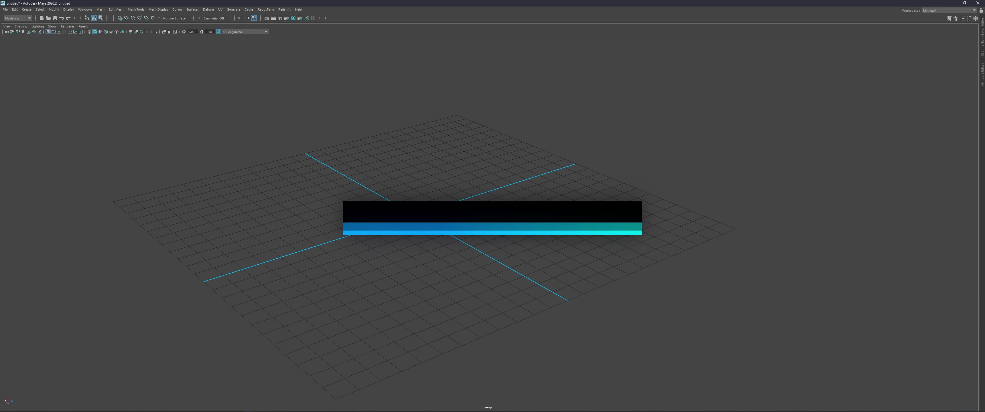
# Create a polygon cylinder from the Cylinder options, frame it and orbit to a level side view.
pyautogui.keyDown('shift'); pyautogui.moveTo(477, 254); pyautogui.dragTo(493, 268, button='right'); pyautogui.keyUp('shift')
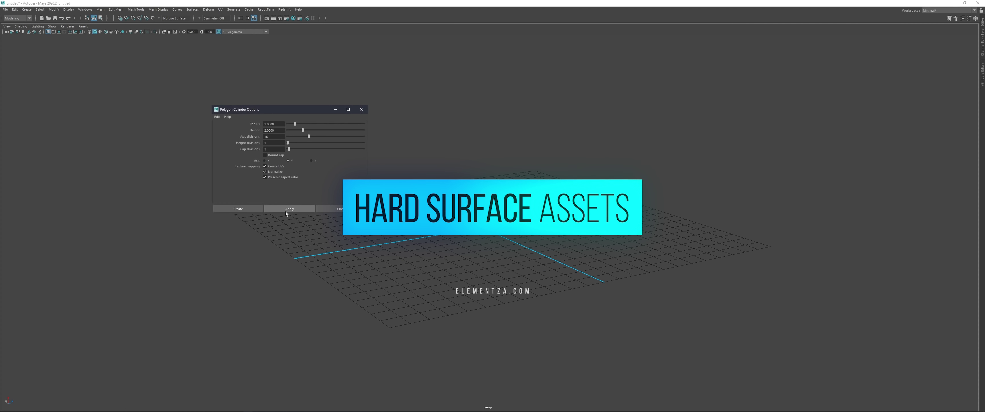
pyautogui.click(286, 211)
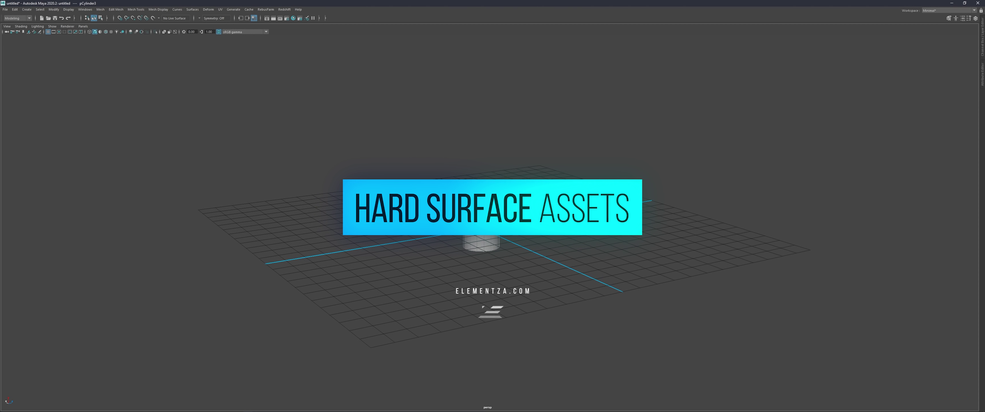
pyautogui.press('f')
pyautogui.keyDown('alt'); pyautogui.moveTo(499, 267); pyautogui.dragTo(499, 244); pyautogui.keyUp('alt')
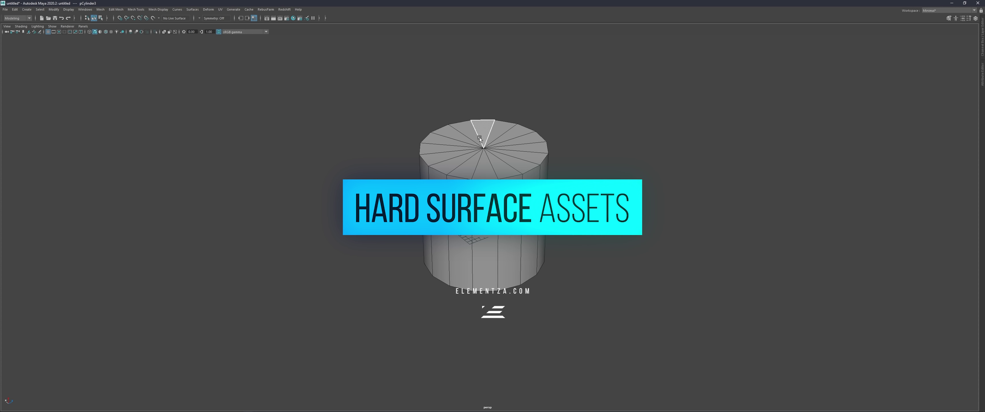
# Select the cylinder and turn on World Z symmetry for mirrored editing.
pyautogui.click(498, 243)
pyautogui.keyDown('alt'); pyautogui.moveTo(485, 232); pyautogui.dragTo(452, 234, button='middle'); pyautogui.keyUp('alt')
pyautogui.keyDown('alt'); pyautogui.moveTo(452, 234); pyautogui.dragTo(461, 244); pyautogui.keyUp('alt')
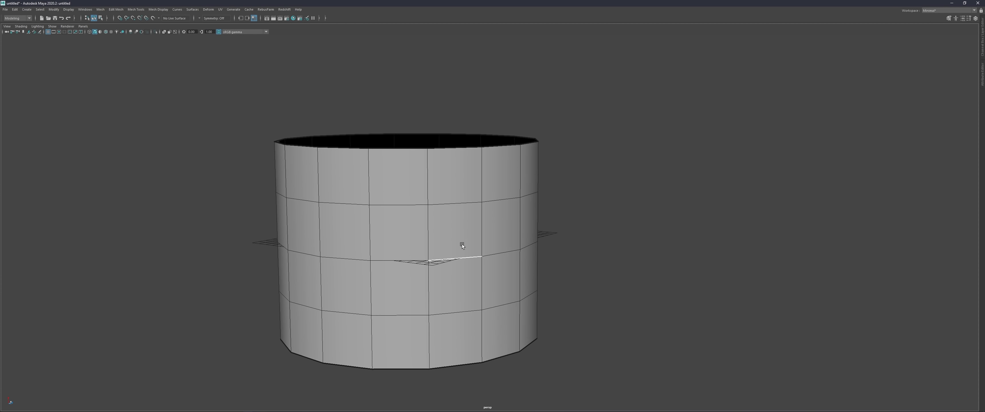
pyautogui.scroll(-3, 438, 220)
pyautogui.moveTo(442, 147)
pyautogui.keyDown('alt'); pyautogui.mouseDown()
pyautogui.moveTo(459, 229)
pyautogui.moveTo(527, 219)
pyautogui.moveTo(417, 220)
pyautogui.mouseUp(); pyautogui.keyUp('alt')
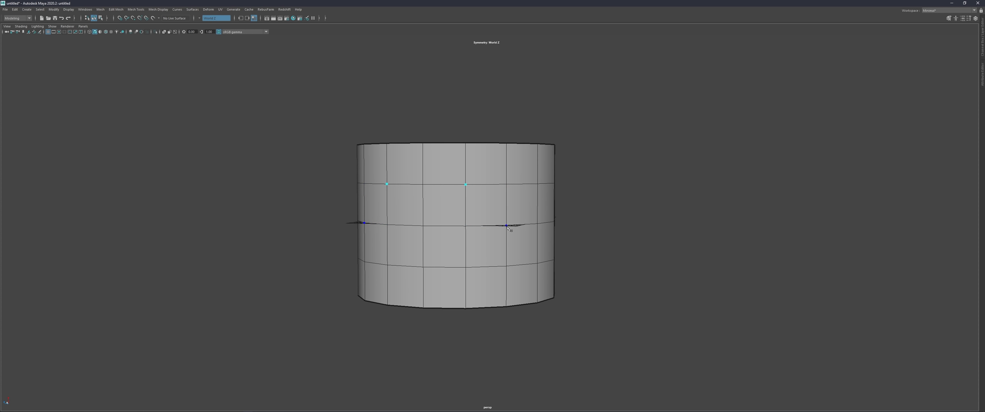
pyautogui.keyDown('alt'); pyautogui.moveTo(507, 226); pyautogui.dragTo(527, 225); pyautogui.keyUp('alt')
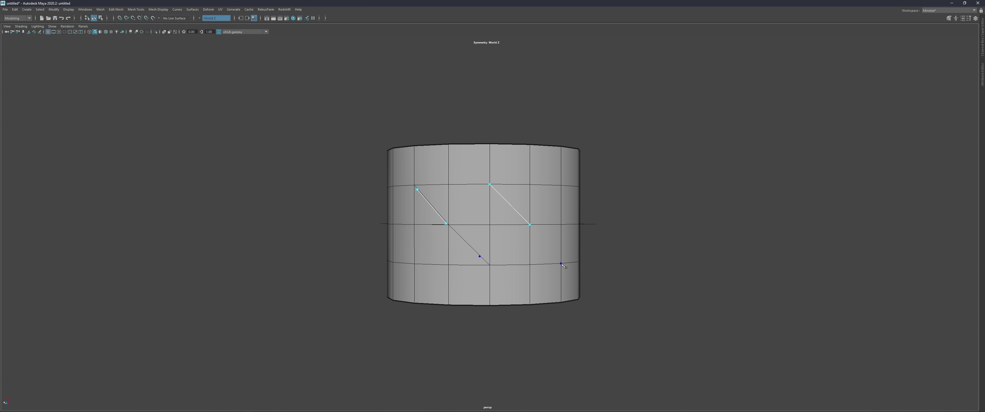
pyautogui.moveTo(562, 265)
pyautogui.keyDown('alt'); pyautogui.mouseDown()
pyautogui.moveTo(451, 222)
pyautogui.moveTo(406, 217)
pyautogui.moveTo(475, 215)
pyautogui.moveTo(464, 220)
pyautogui.moveTo(464, 198)
pyautogui.mouseUp(); pyautogui.keyUp('alt')
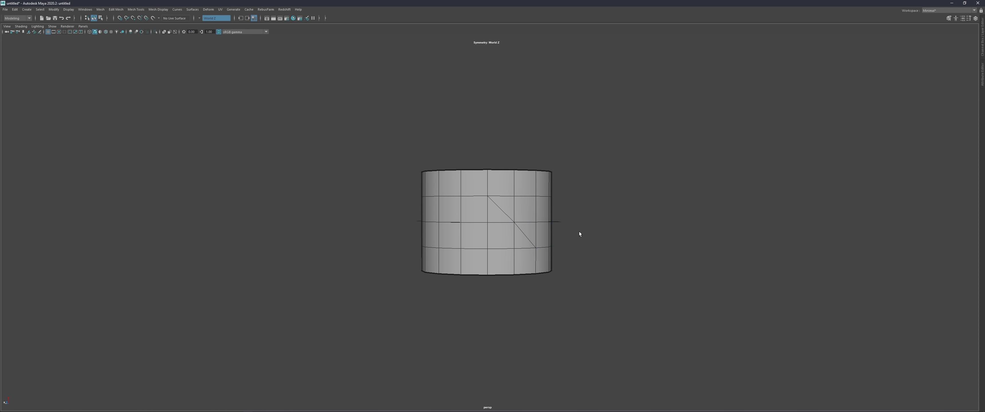
pyautogui.moveTo(579, 234)
pyautogui.keyDown('alt'); pyautogui.mouseDown()
pyautogui.moveTo(596, 229)
pyautogui.moveTo(455, 222)
pyautogui.moveTo(402, 192)
pyautogui.mouseUp(); pyautogui.keyUp('alt')
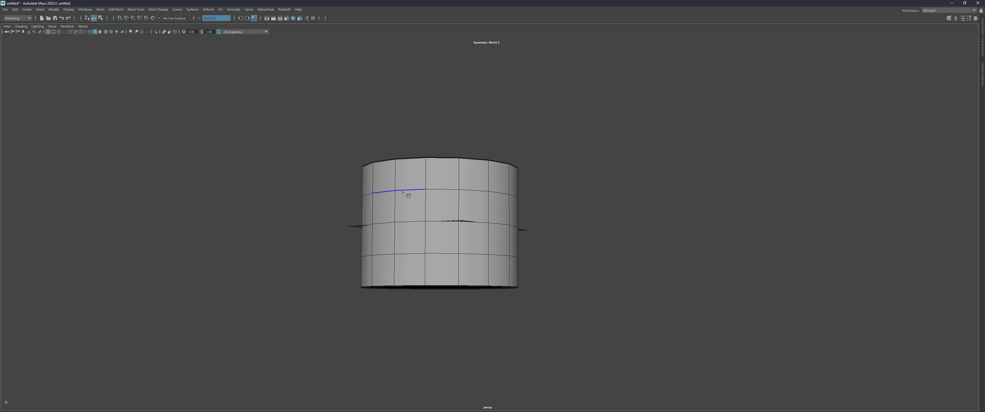
# Multi-Cut diagonal edges from the upper to middle loop and middle to lower loop.
pyautogui.click(458, 190)
pyautogui.click(488, 222)
pyautogui.keyDown('alt'); pyautogui.moveTo(488, 222); pyautogui.dragTo(468, 245); pyautogui.keyUp('alt')
pyautogui.keyDown('alt'); pyautogui.moveTo(551, 253); pyautogui.dragTo(571, 259); pyautogui.keyUp('alt')
pyautogui.click(538, 225)
pyautogui.click(567, 255)
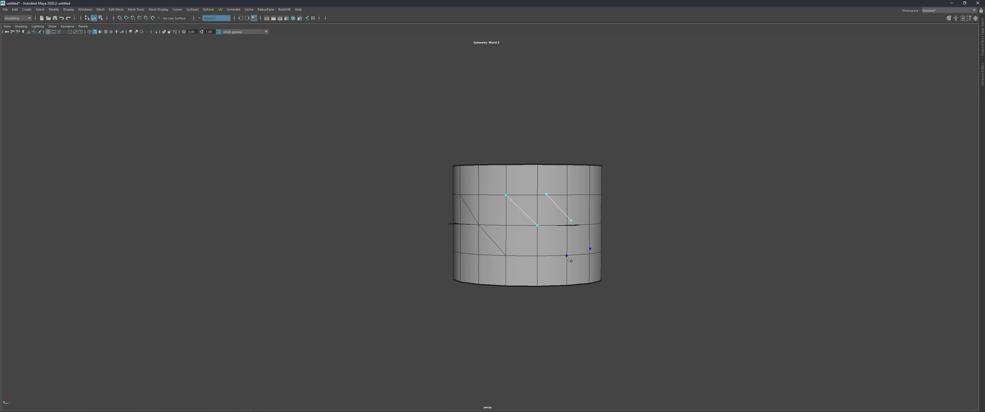
pyautogui.moveTo(526, 238)
pyautogui.keyDown('alt'); pyautogui.mouseDown()
pyautogui.moveTo(534, 217)
pyautogui.moveTo(504, 228)
pyautogui.moveTo(464, 217)
pyautogui.mouseUp(); pyautogui.keyUp('alt')
pyautogui.scroll(-3, 532, 235)
# Smooth the cylinder into a denser mesh and display it shaded without wireframe.
pyautogui.press('F8')
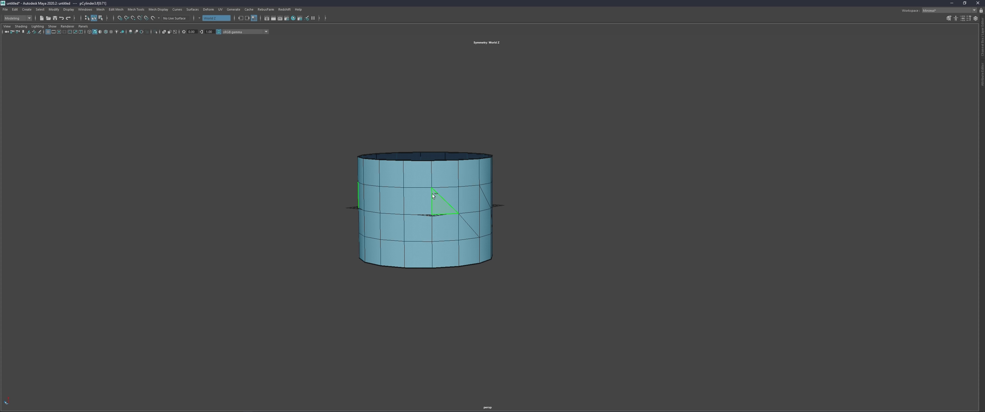
pyautogui.press('3')
pyautogui.click(511, 263)
pyautogui.scroll(3, 430, 219)
pyautogui.moveTo(430, 219); pyautogui.dragTo(474, 363, button='right')
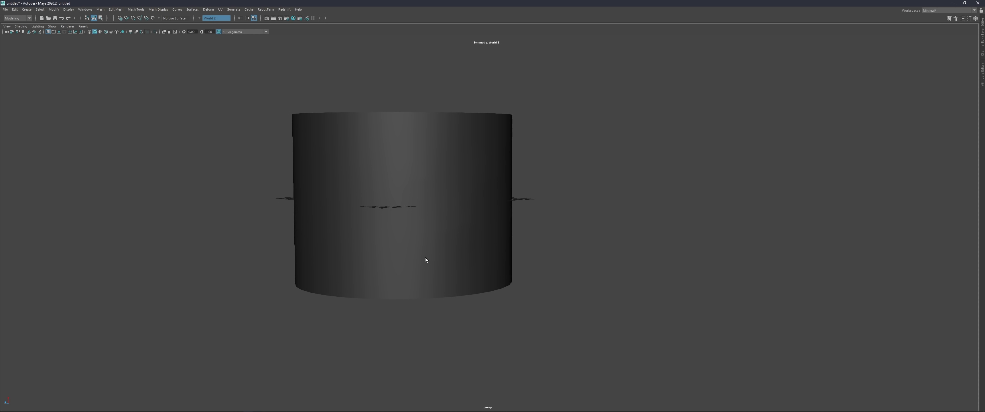
pyautogui.keyDown('alt'); pyautogui.moveTo(406, 217); pyautogui.dragTo(372, 172); pyautogui.keyUp('alt')
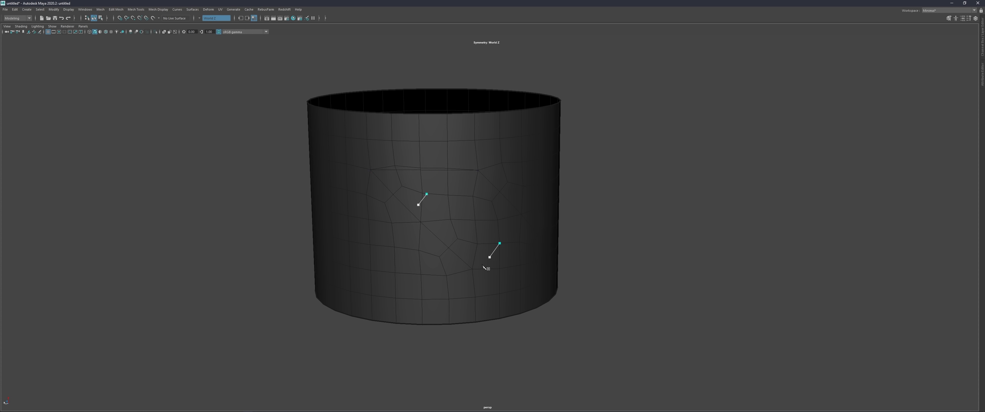
pyautogui.moveTo(483, 268)
pyautogui.keyDown('alt'); pyautogui.mouseDown()
pyautogui.moveTo(483, 299)
pyautogui.moveTo(474, 267)
pyautogui.mouseUp(); pyautogui.keyUp('alt')
# Multi-Cut additional mirrored diagonal edges across the cylinder's front between the loops.
pyautogui.click(472, 275)
pyautogui.click(566, 270)
pyautogui.press('Return')
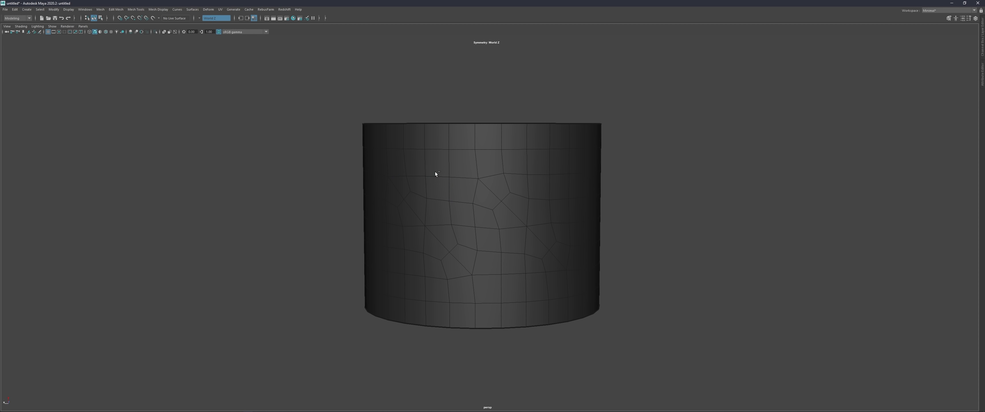
pyautogui.scroll(-3, 409, 217)
pyautogui.moveTo(409, 218)
pyautogui.keyDown('alt'); pyautogui.mouseDown()
pyautogui.moveTo(415, 198)
pyautogui.moveTo(483, 229)
pyautogui.moveTo(411, 270)
pyautogui.moveTo(424, 267)
pyautogui.moveTo(417, 242)
pyautogui.mouseUp(); pyautogui.keyUp('alt')
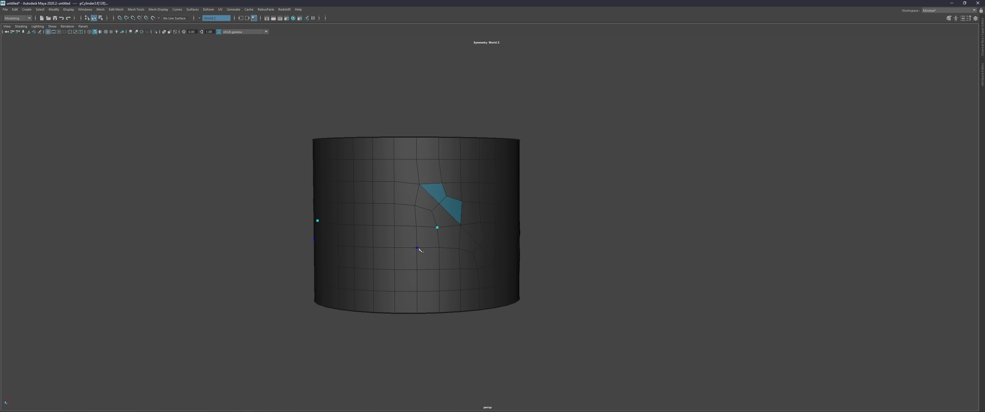
pyautogui.press('Escape')
pyautogui.scroll(-1, 375, 292)
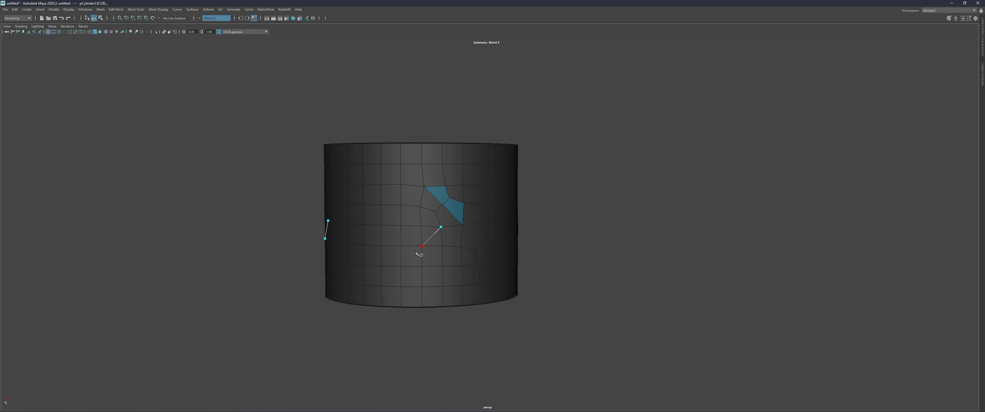
pyautogui.keyDown('alt'); pyautogui.moveTo(543, 223); pyautogui.dragTo(398, 218); pyautogui.keyUp('alt')
pyautogui.click(286, 205)
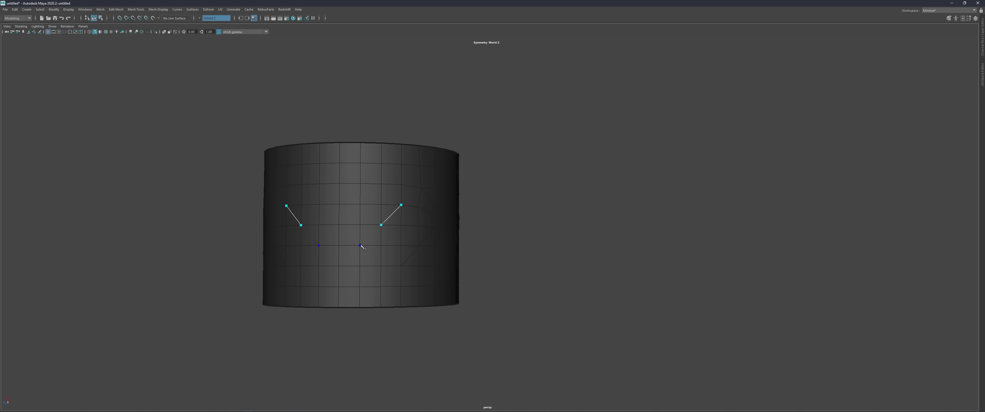
pyautogui.press('Return')
pyautogui.moveTo(360, 246)
pyautogui.keyDown('alt'); pyautogui.mouseDown()
pyautogui.moveTo(444, 224)
pyautogui.moveTo(426, 229)
pyautogui.moveTo(406, 194)
pyautogui.mouseUp(); pyautogui.keyUp('alt')
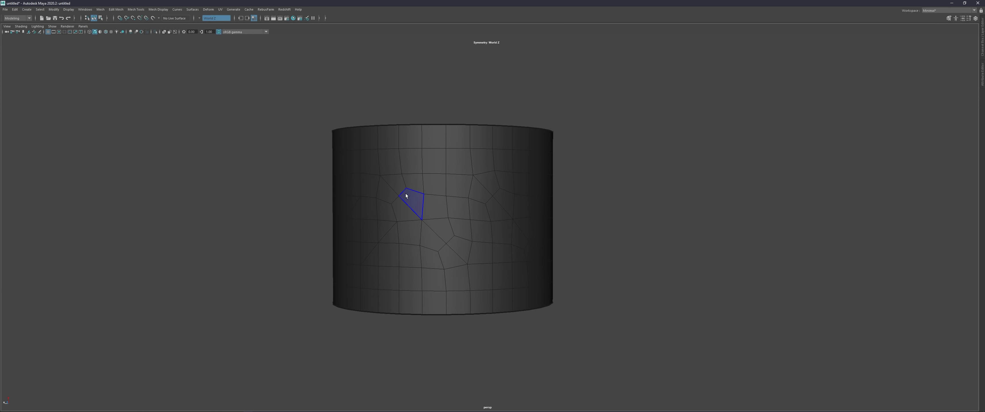
# Select the diagonal face strips and extrude them inward into the cylinder wall.
pyautogui.keyDown('ctrl'); pyautogui.doubleClick(495, 253); pyautogui.keyUp('ctrl')
pyautogui.keyDown('alt'); pyautogui.moveTo(495, 254); pyautogui.dragTo(536, 256); pyautogui.keyUp('alt')
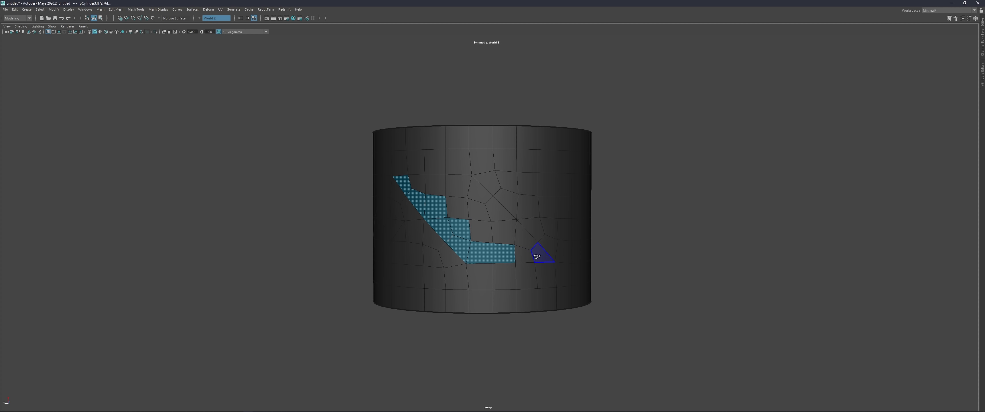
pyautogui.keyDown('ctrl'); pyautogui.doubleClick(420, 185); pyautogui.keyUp('ctrl')
pyautogui.scroll(5, 497, 199)
pyautogui.hotkey('ctrl', 'e')
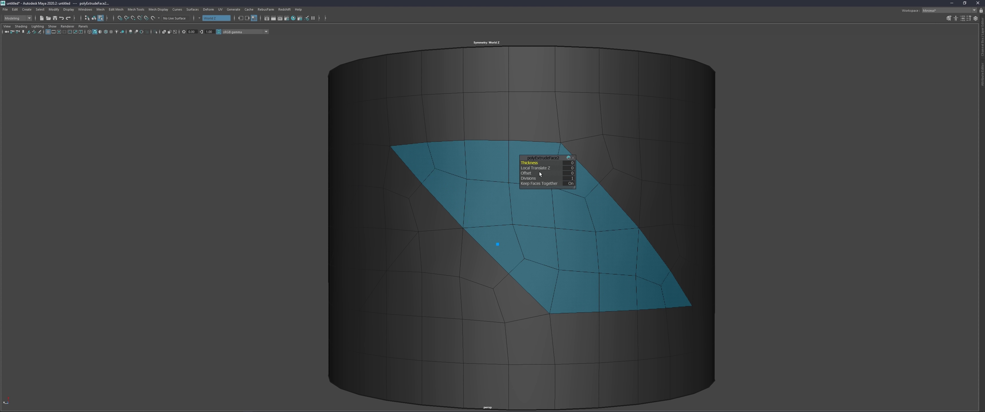
pyautogui.scroll(-3, 569, 173)
pyautogui.moveTo(536, 183)
pyautogui.keyDown('alt'); pyautogui.mouseDown()
pyautogui.moveTo(436, 186)
pyautogui.moveTo(428, 203)
pyautogui.moveTo(397, 180)
pyautogui.moveTo(415, 160)
pyautogui.moveTo(466, 188)
pyautogui.moveTo(490, 189)
pyautogui.mouseUp(); pyautogui.keyUp('alt')
# Extrude the recessed faces a second time and bridge the recess's open edges.
pyautogui.hotkey('ctrl', 'e')
pyautogui.click(490, 189)
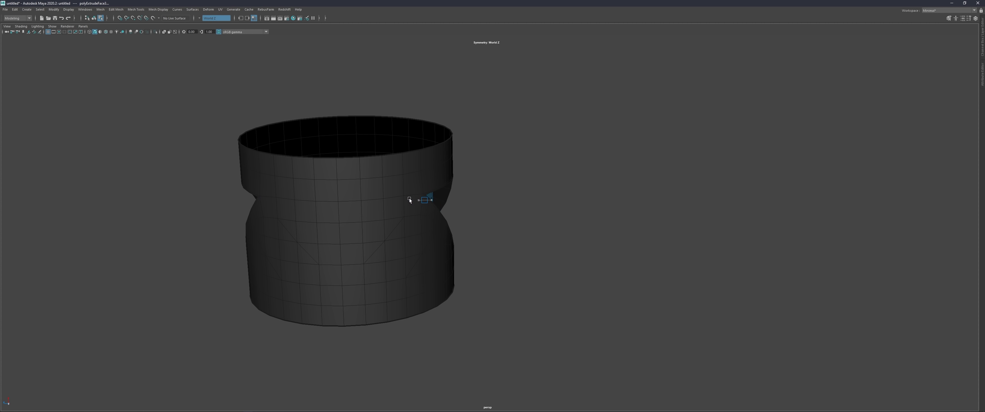
pyautogui.press('f')
pyautogui.keyDown('alt'); pyautogui.moveTo(404, 199); pyautogui.dragTo(495, 221); pyautogui.keyUp('alt')
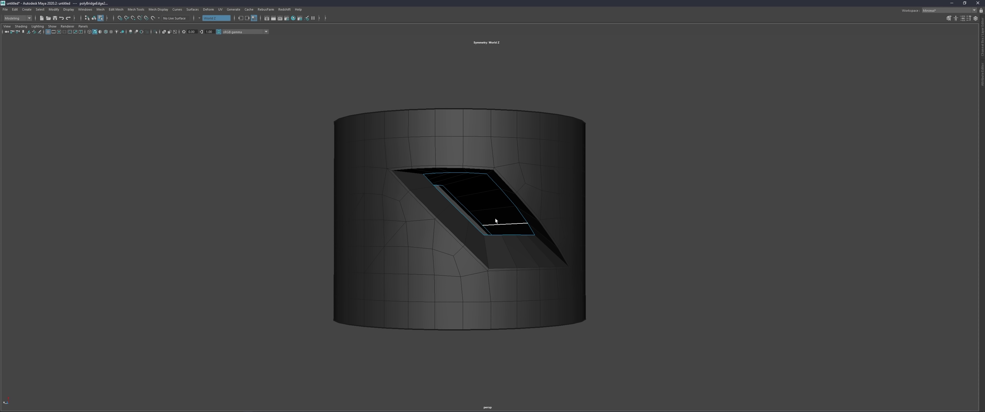
# Turn off symmetry and bevel the diagonal side edges into narrow slanted slot strips.
pyautogui.moveTo(493, 156); pyautogui.dragTo(494, 158)
pyautogui.moveTo(497, 191)
pyautogui.keyDown('alt'); pyautogui.mouseDown()
pyautogui.moveTo(508, 264)
pyautogui.moveTo(431, 241)
pyautogui.moveTo(417, 267)
pyautogui.moveTo(435, 242)
pyautogui.moveTo(424, 254)
pyautogui.mouseUp(); pyautogui.keyUp('alt')
pyautogui.press('F8')
pyautogui.scroll(2, 423, 258)
pyautogui.click(421, 263)
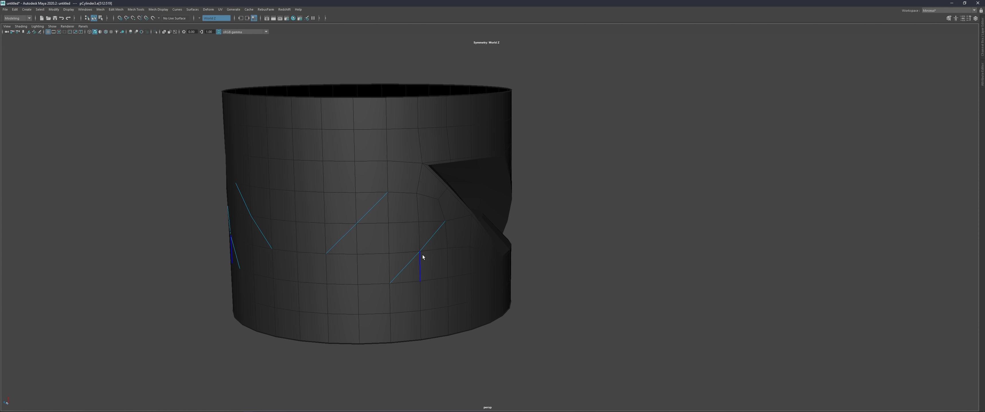
pyautogui.moveTo(447, 221); pyautogui.dragTo(445, 238, button='right')
pyautogui.scroll(-5, 388, 190)
pyautogui.moveTo(496, 244)
pyautogui.keyDown('alt'); pyautogui.mouseDown()
pyautogui.moveTo(421, 230)
pyautogui.moveTo(355, 233)
pyautogui.moveTo(422, 225)
pyautogui.mouseUp(); pyautogui.keyUp('alt')
pyautogui.scroll(4, 416, 268)
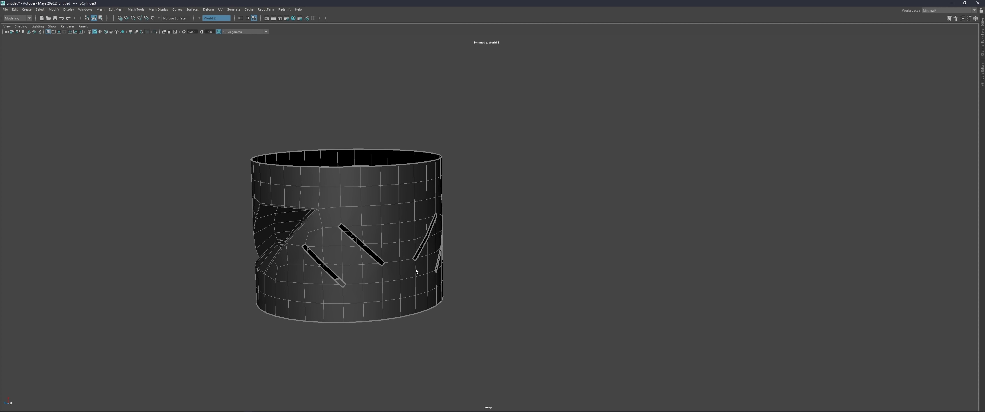
pyautogui.scroll(1, 380, 272)
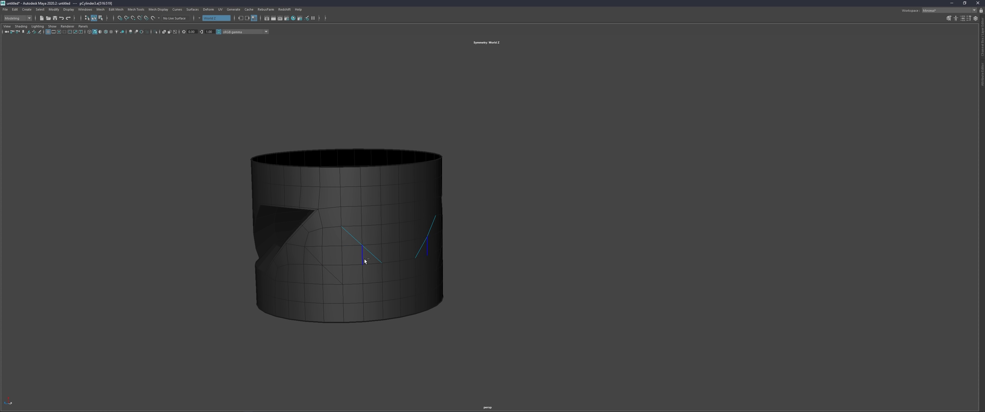
pyautogui.keyDown('alt'); pyautogui.moveTo(365, 260); pyautogui.dragTo(373, 275); pyautogui.keyUp('alt')
pyautogui.scroll(3, 397, 287)
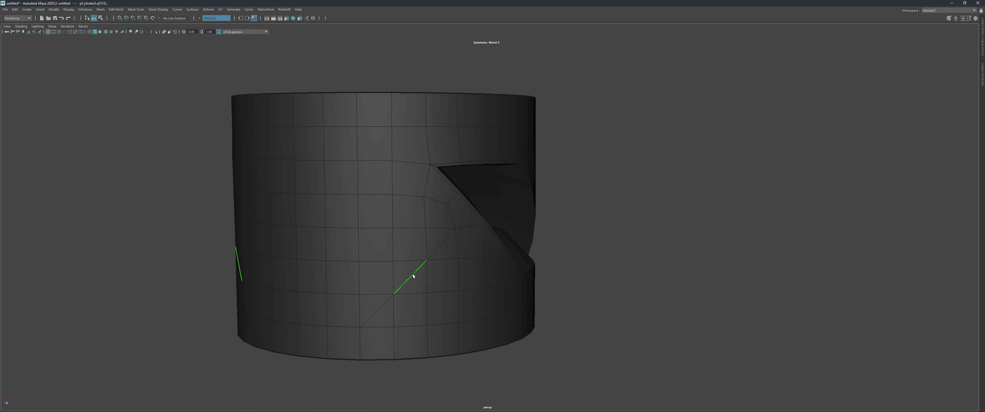
pyautogui.scroll(-2, 413, 276)
# Select the diagonal face and edge loops and confirm the edge bevel.
pyautogui.doubleClick(460, 232)
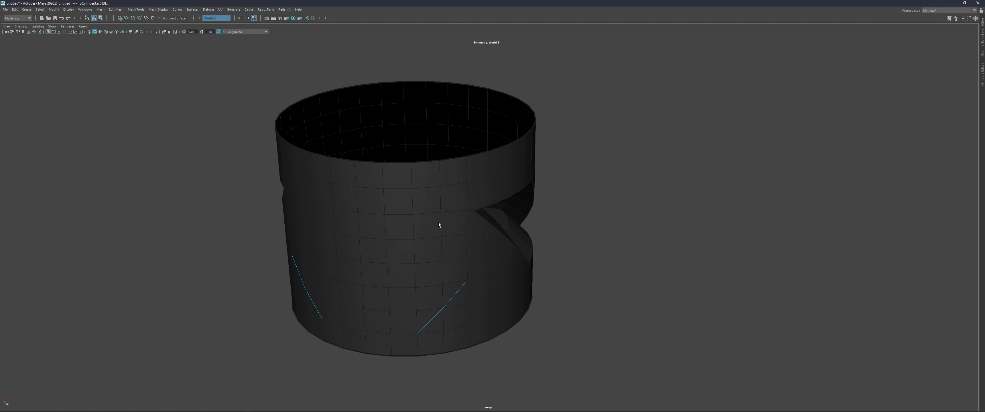
pyautogui.doubleClick(488, 253)
pyautogui.scroll(-2, 503, 237)
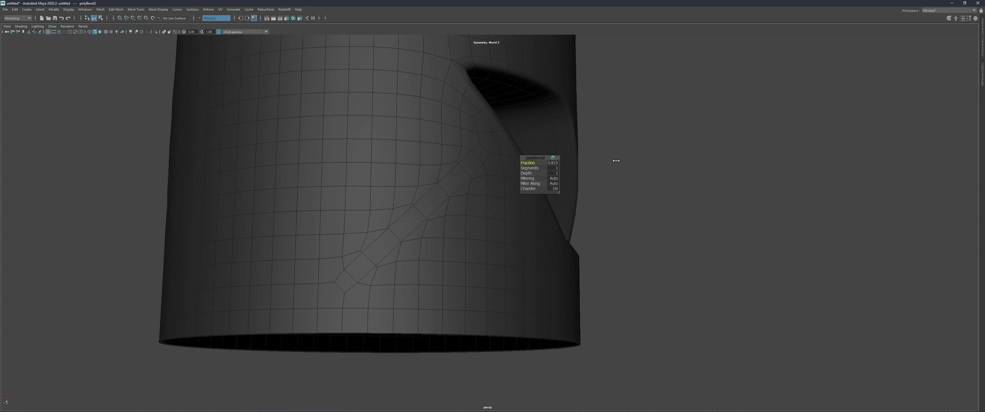
pyautogui.scroll(3, 581, 176)
pyautogui.press('q')
pyautogui.scroll(3, 497, 199)
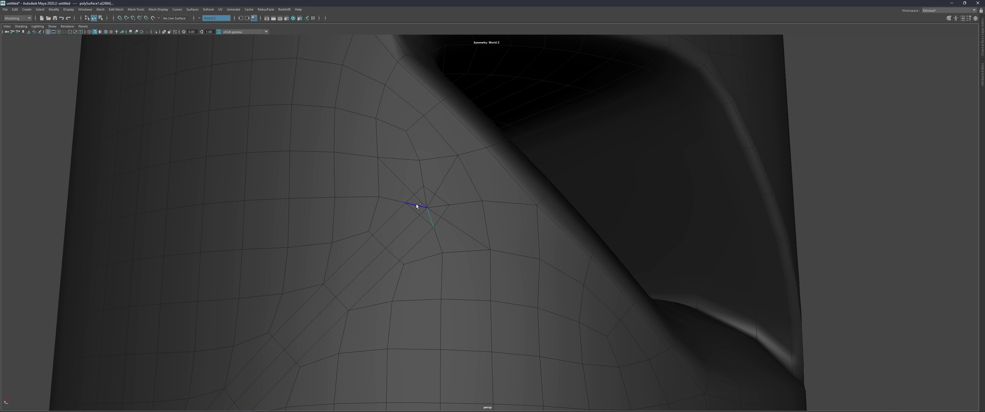
pyautogui.keyDown('alt'); pyautogui.moveTo(417, 206); pyautogui.dragTo(403, 209); pyautogui.keyUp('alt')
pyautogui.scroll(-5, 427, 215)
pyautogui.scroll(5, 355, 260)
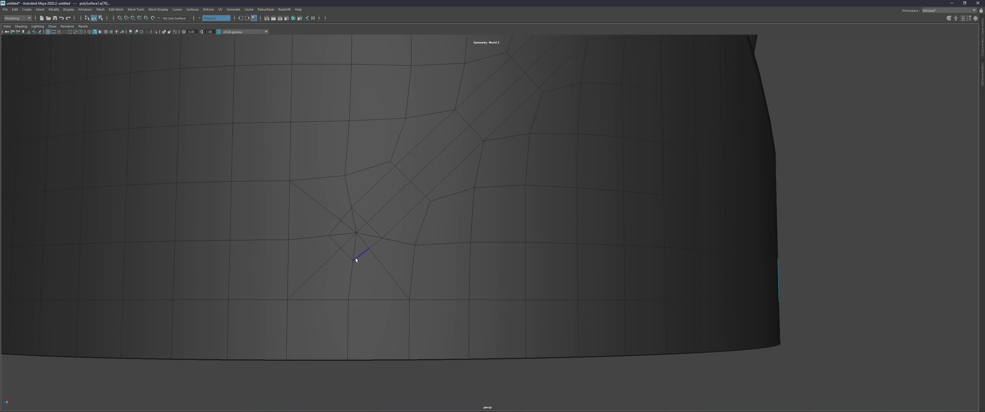
pyautogui.keyDown('alt'); pyautogui.moveTo(356, 258); pyautogui.dragTo(359, 240); pyautogui.keyUp('alt')
# Rotate the edges at the star-shaped vertex to tidy the diagonal strip's end.
pyautogui.click(359, 240)
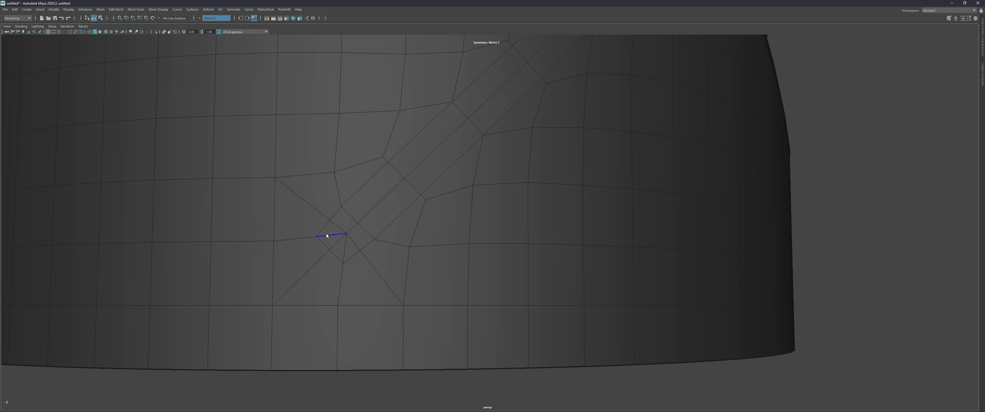
pyautogui.keyDown('shift'); pyautogui.click(342, 227); pyautogui.keyUp('shift')
pyautogui.press('e')
pyautogui.scroll(-5, 352, 228)
pyautogui.scroll(-5, 402, 221)
pyautogui.scroll(10, 381, 212)
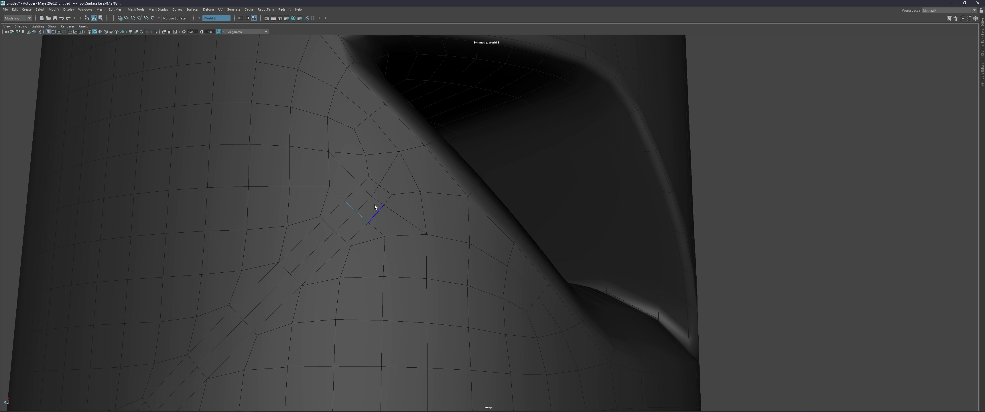
pyautogui.scroll(-5, 373, 199)
pyautogui.keyDown('alt'); pyautogui.moveTo(382, 226); pyautogui.dragTo(420, 153); pyautogui.keyUp('alt')
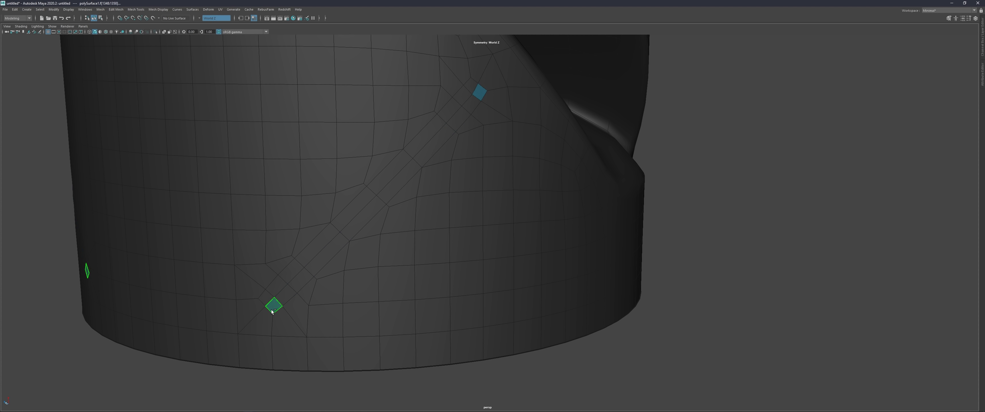
# Extrude the diagonal face strip and push it inward into a narrow groove.
pyautogui.doubleClick(463, 111)
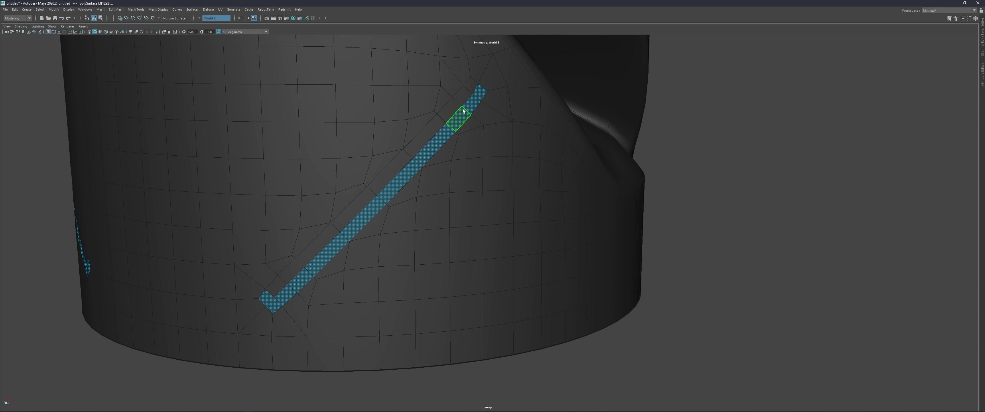
pyautogui.click(356, 215)
pyautogui.doubleClick(355, 215)
pyautogui.click(774, 227)
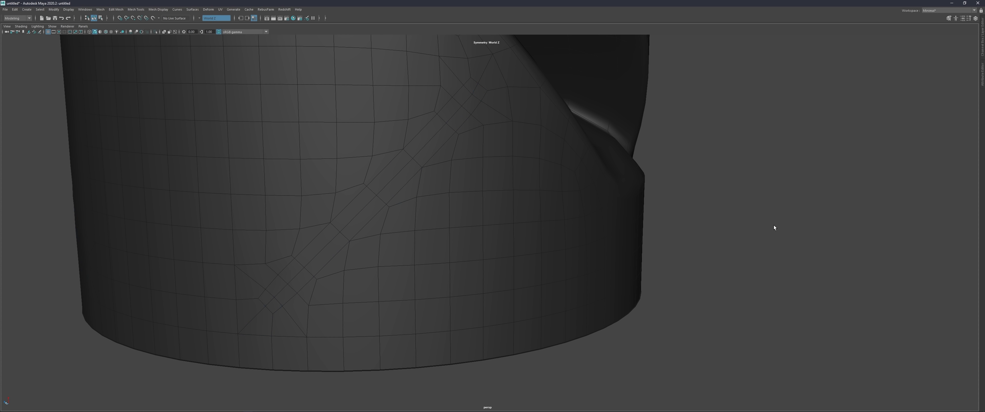
pyautogui.keyDown('shift'); pyautogui.doubleClick(272, 305); pyautogui.keyUp('shift')
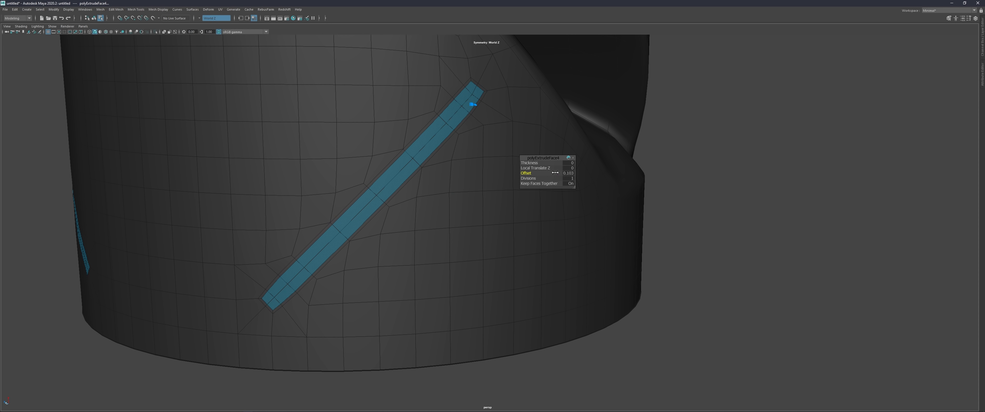
pyautogui.hotkey('ctrl', 'e')
pyautogui.moveTo(354, 200)
pyautogui.mouseDown()
pyautogui.moveTo(322, 221)
pyautogui.moveTo(366, 189)
pyautogui.moveTo(362, 168)
pyautogui.moveTo(338, 158)
pyautogui.moveTo(506, 141)
pyautogui.mouseUp()
# Undo the extra extrude, then redo back to the inward groove state.
pyautogui.hotkey('ctrl', 'e')
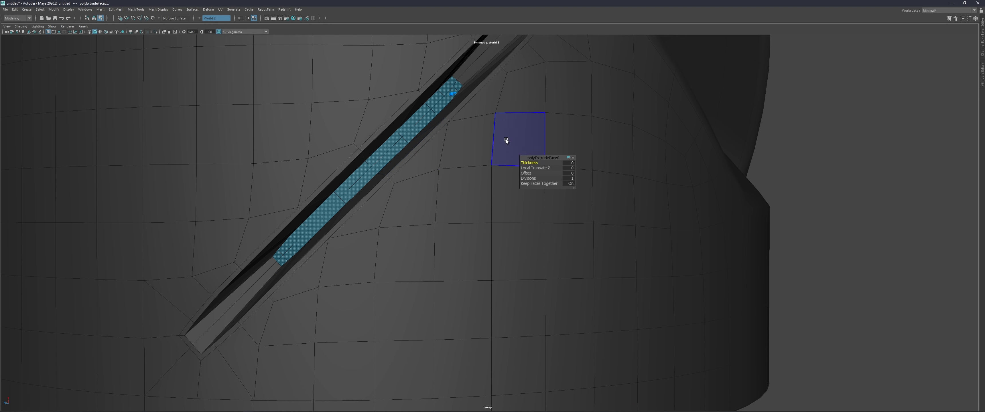
pyautogui.hotkey('ctrl', 'z')
pyautogui.hotkey('ctrl', 'z')
pyautogui.hotkey('ctrl', 'z')
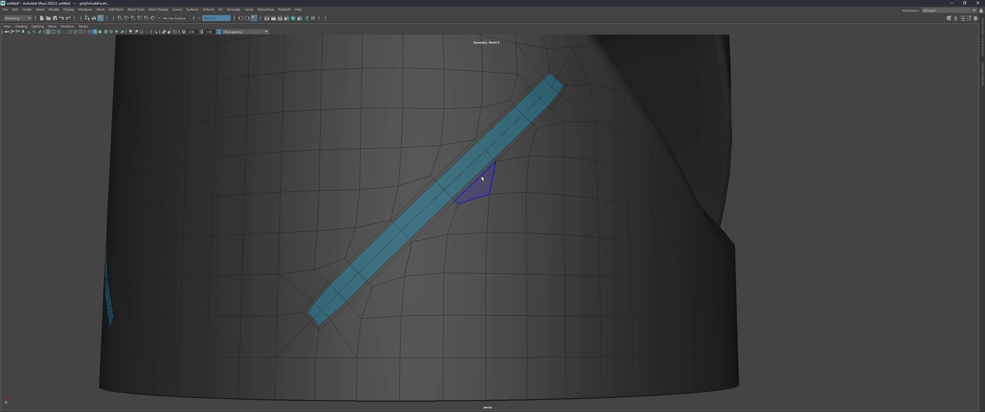
pyautogui.hotkey('ctrl', 'z')
pyautogui.hotkey('ctrl', 'z')
pyautogui.hotkey('shift', 'z')
pyautogui.hotkey('shift', 'z')
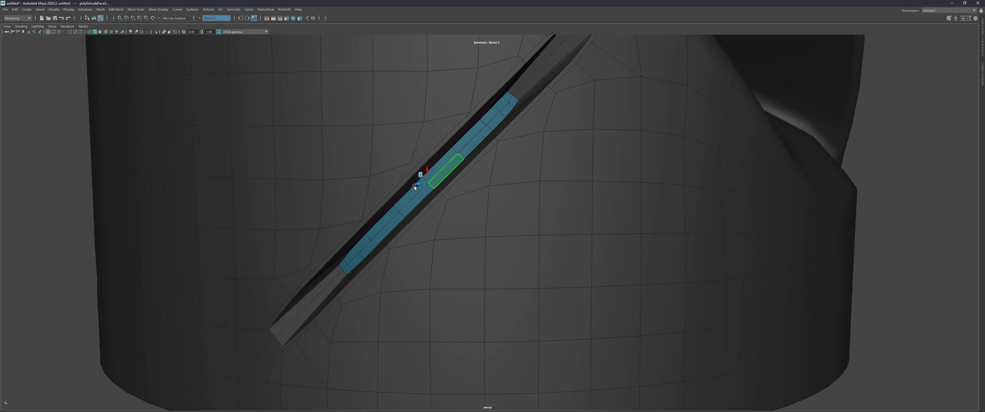
pyautogui.hotkey('shift', 'z')
pyautogui.hotkey('shift', 'z')
pyautogui.hotkey('shift', 'z')
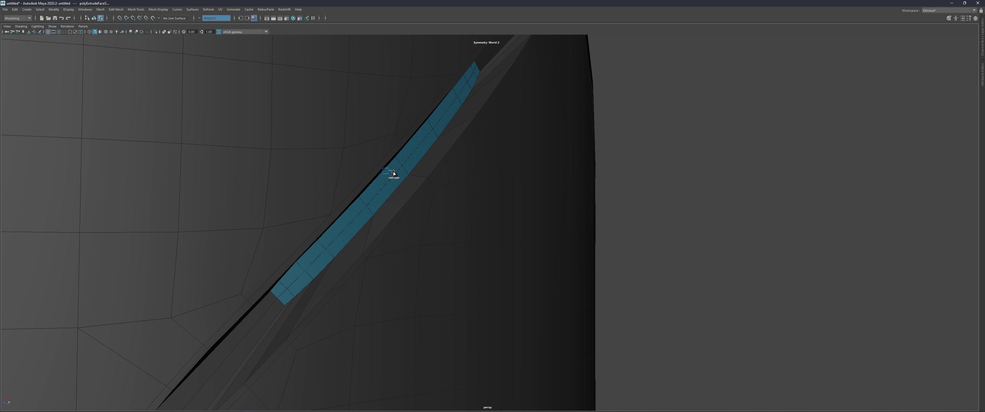
pyautogui.hotkey('shift', 'z')
pyautogui.hotkey('shift', 'z')
pyautogui.hotkey('shift', 'z')
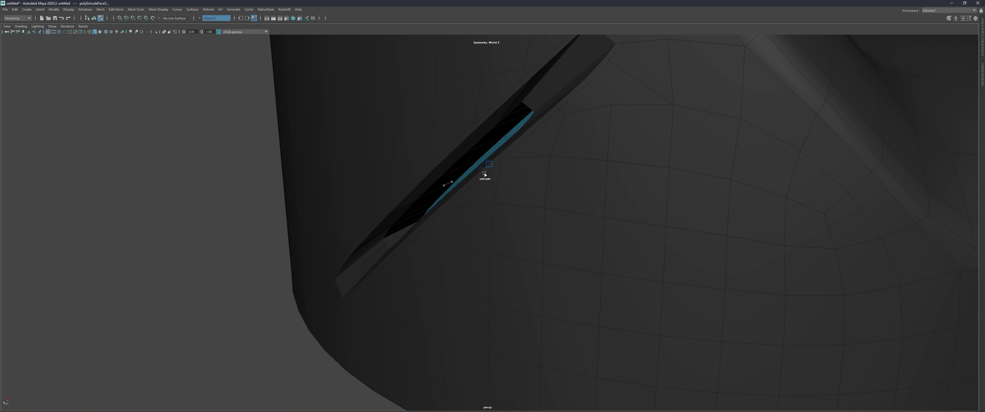
pyautogui.hotkey('shift', 'z')
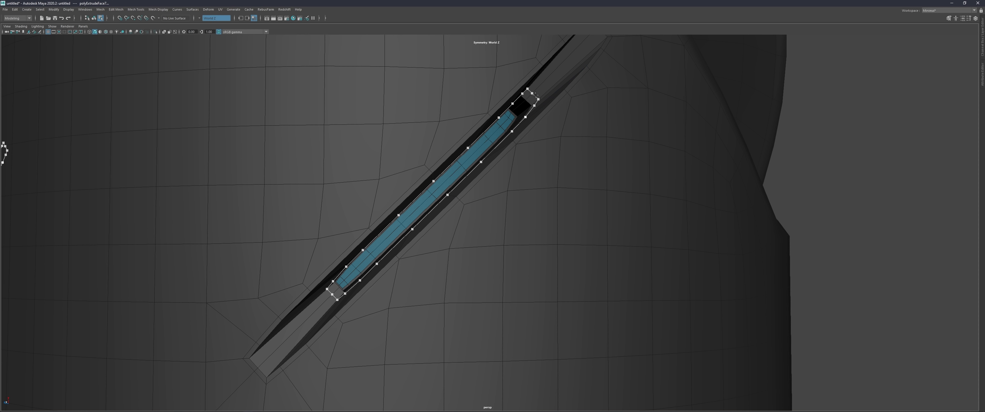
pyautogui.hotkey('shift', 'z')
pyautogui.hotkey('shift', 'z')
pyautogui.hotkey('shift', 'z')
pyautogui.hotkey('shift', 'z')
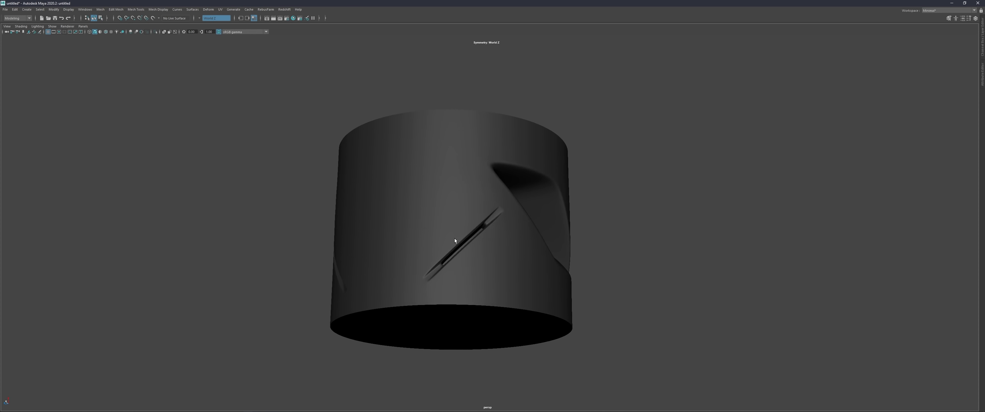
pyautogui.hotkey('shift', 'z')
pyautogui.hotkey('shift', 'z')
pyautogui.hotkey('shift', 'z')
pyautogui.hotkey('shift', 'z')
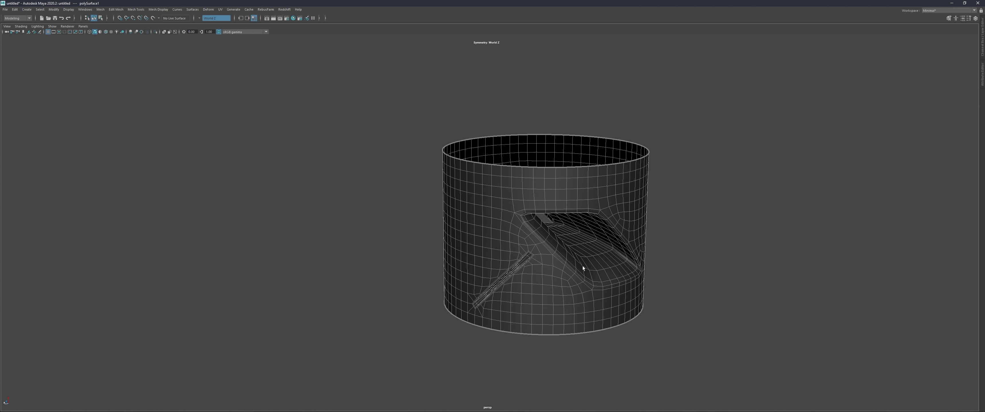
pyautogui.hotkey('shift', 'z')
pyautogui.hotkey('shift', 'z')
pyautogui.hotkey('shift', 'z')
pyautogui.hotkey('shift', 'z')
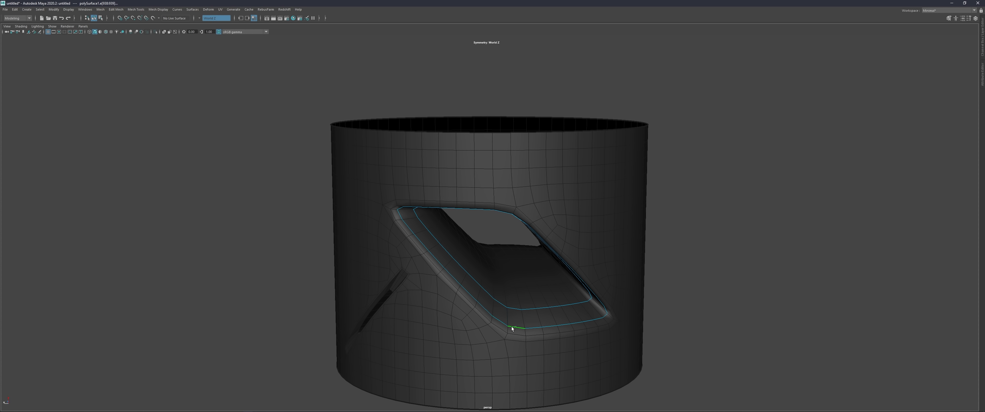
pyautogui.hotkey('shift', 'z')
pyautogui.hotkey('shift', 'z')
pyautogui.hotkey('shift', 'z')
pyautogui.hotkey('shift', 'z')
pyautogui.hotkey('shift', 'z')
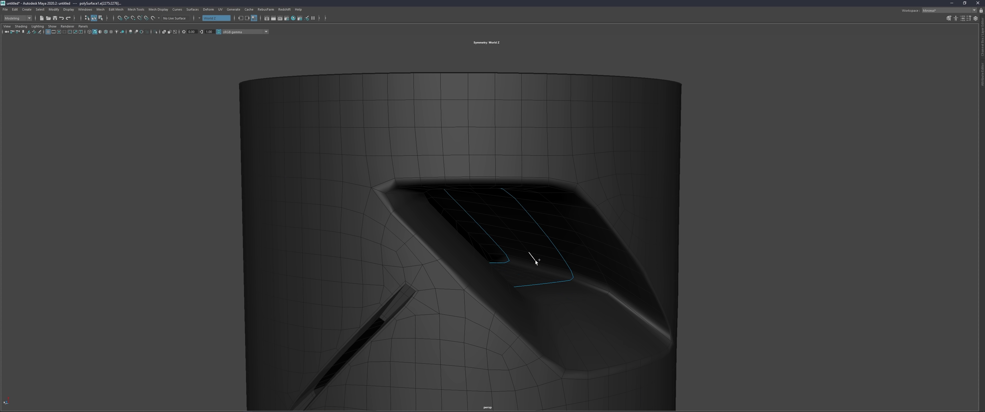
pyautogui.hotkey('shift', 'z')
# Bevel the edge loop around the large opening's rim under default shading, then deselect.
pyautogui.hotkey('shift', 'z')
pyautogui.hotkey('shift', 'z')
pyautogui.hotkey('shift', 'z')
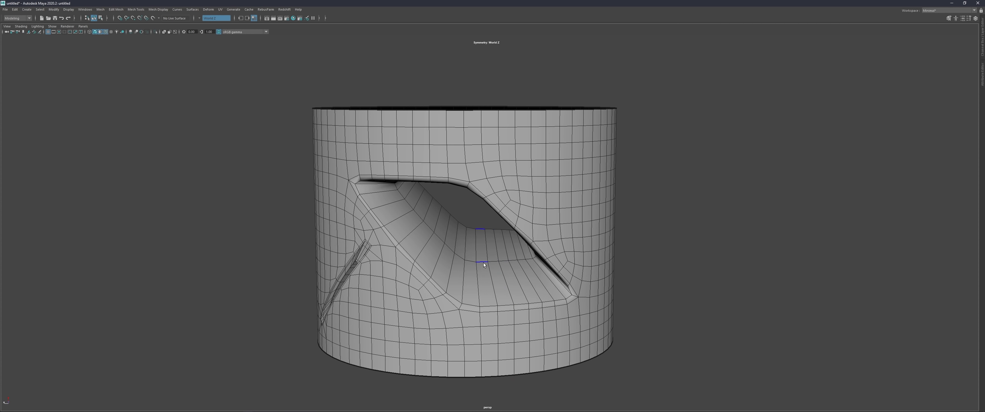
pyautogui.doubleClick(483, 303)
pyautogui.hotkey('shift', 'z')
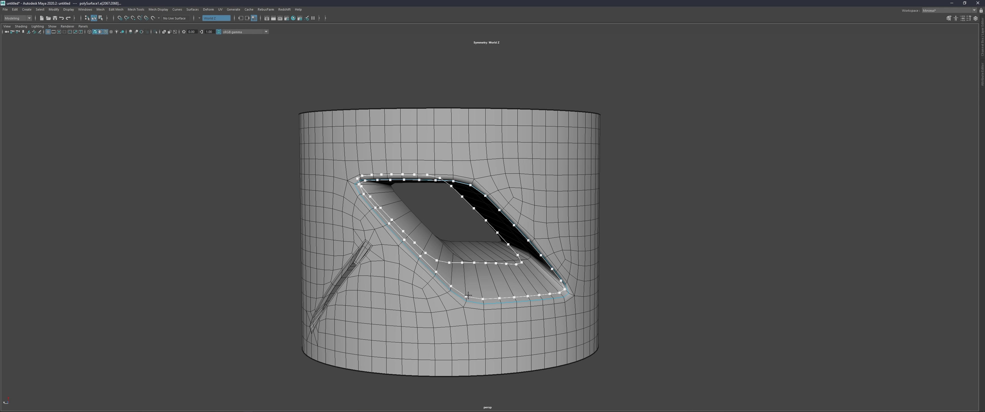
pyautogui.hotkey('ctrl', 'b')
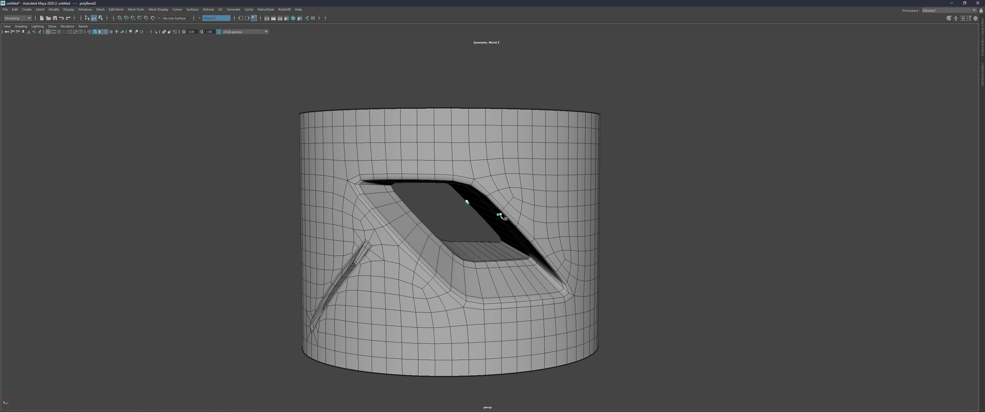
pyautogui.moveTo(517, 142); pyautogui.dragTo(529, 148)
pyautogui.scroll(-5, 567, 206)
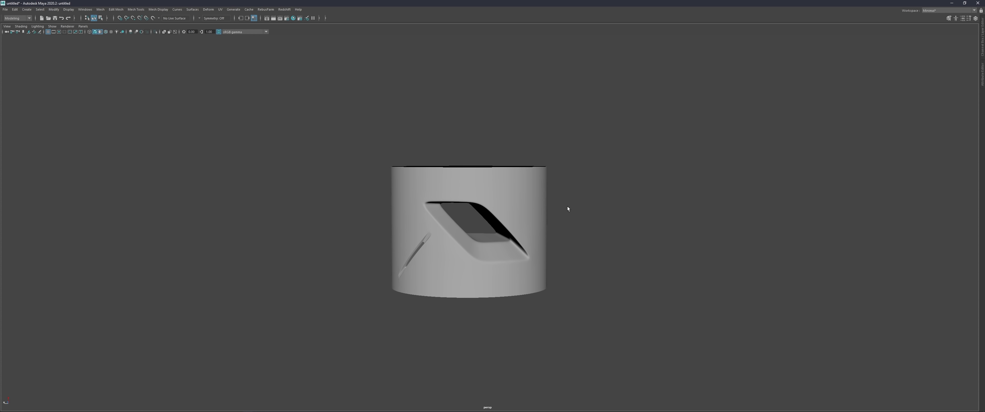
# Duplicate the cylinder, move the copy beneath it and rotate it to align the openings.
pyautogui.press('4')
pyautogui.moveTo(564, 213)
pyautogui.keyDown('alt'); pyautogui.mouseDown()
pyautogui.moveTo(420, 245)
pyautogui.moveTo(375, 235)
pyautogui.moveTo(480, 238)
pyautogui.moveTo(486, 330)
pyautogui.mouseUp(); pyautogui.keyUp('alt')
pyautogui.hotkey('ctrl', 'd')
pyautogui.keyDown('alt'); pyautogui.moveTo(487, 330); pyautogui.dragTo(462, 280, button='middle'); pyautogui.keyUp('alt')
pyautogui.press('e')
pyautogui.scroll(-2, 532, 263)
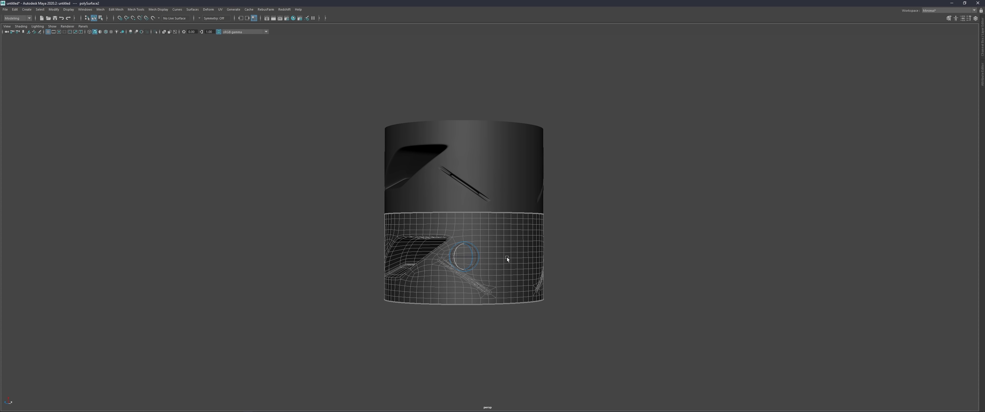
pyautogui.moveTo(507, 257)
pyautogui.mouseDown(button='middle')
pyautogui.moveTo(437, 238)
pyautogui.moveTo(418, 348)
pyautogui.moveTo(437, 255)
pyautogui.mouseUp(button='middle')
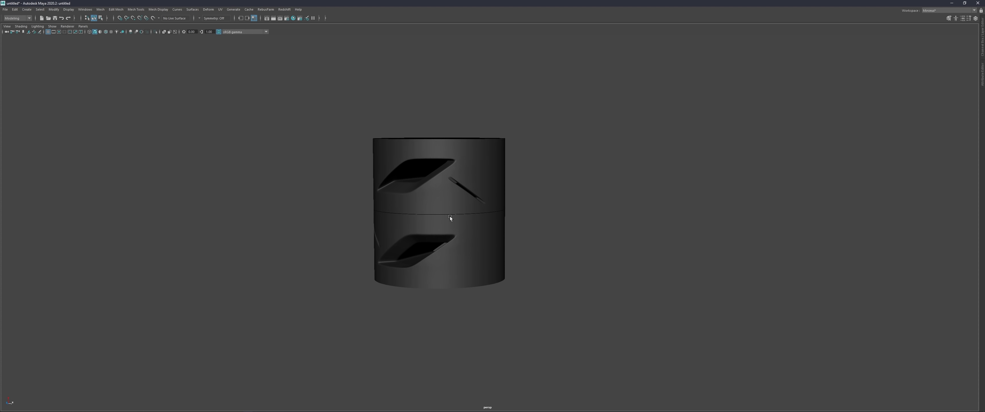
pyautogui.keyDown('alt'); pyautogui.moveTo(450, 216); pyautogui.dragTo(480, 227); pyautogui.keyUp('alt')
# Select the lower copy's top seam edge loop and apply Soften/Harden Edge.
pyautogui.click(480, 226)
pyautogui.press('f')
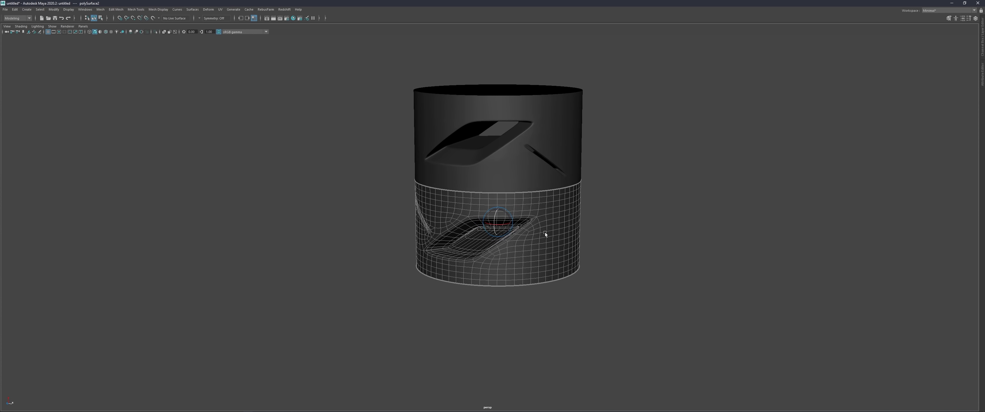
pyautogui.moveTo(545, 233)
pyautogui.keyDown('alt'); pyautogui.mouseDown()
pyautogui.moveTo(492, 246)
pyautogui.moveTo(592, 199)
pyautogui.mouseUp(); pyautogui.keyUp('alt')
pyautogui.scroll(5, 459, 235)
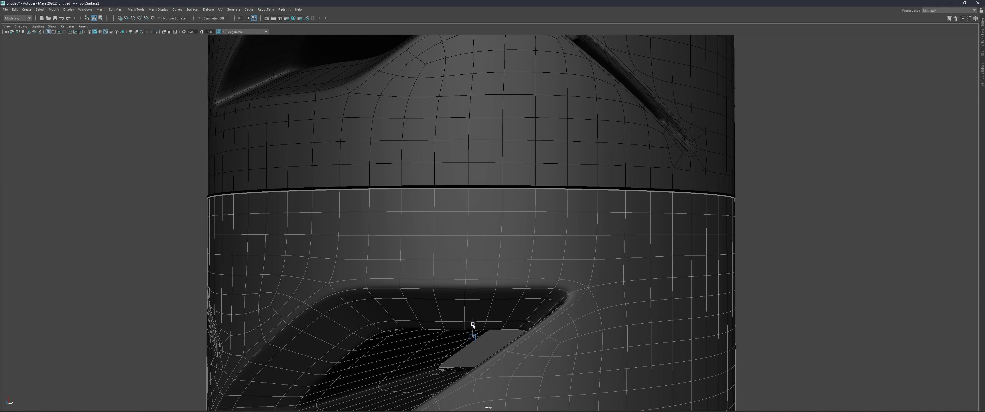
pyautogui.doubleClick(480, 192)
pyautogui.press('f')
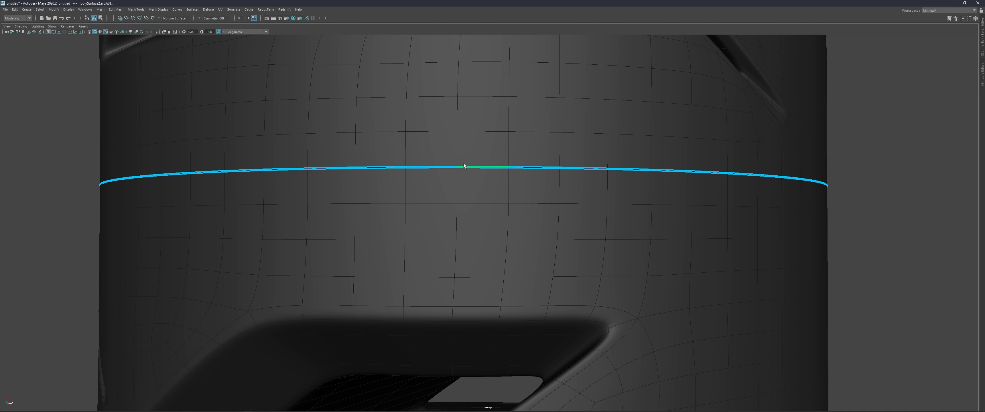
pyautogui.scroll(-5, 467, 176)
pyautogui.keyDown('shift'); pyautogui.moveTo(523, 177); pyautogui.dragTo(558, 188, button='right'); pyautogui.keyUp('shift')
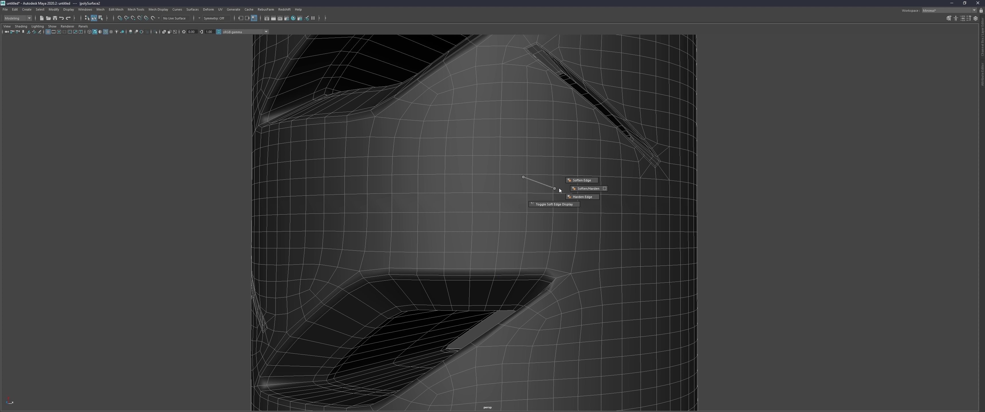
pyautogui.scroll(-10, 497, 199)
pyautogui.moveTo(484, 208)
pyautogui.keyDown('alt'); pyautogui.mouseDown()
pyautogui.moveTo(507, 189)
pyautogui.moveTo(539, 225)
pyautogui.moveTo(518, 201)
pyautogui.mouseUp(); pyautogui.keyUp('alt')
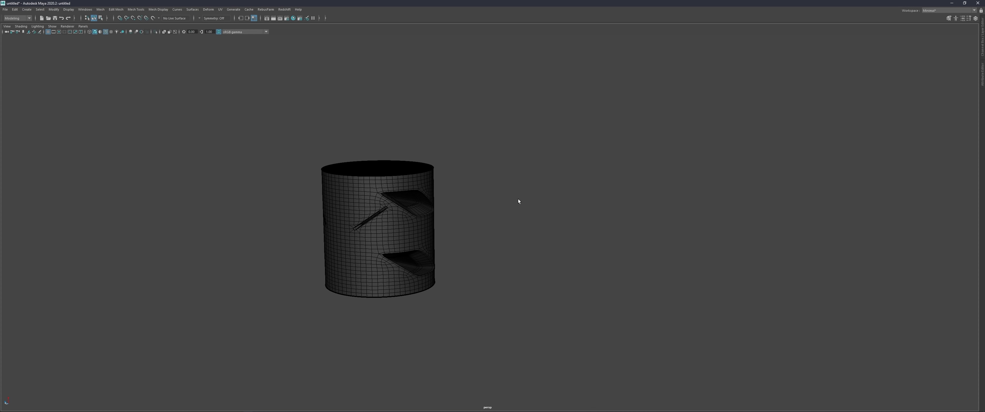
# Extrude the top rim edge loop inward and upward into a sloped shoulder.
pyautogui.moveTo(405, 210)
pyautogui.keyDown('alt'); pyautogui.mouseDown(button='middle')
pyautogui.moveTo(475, 214)
pyautogui.moveTo(455, 201)
pyautogui.mouseUp(button='middle'); pyautogui.keyUp('alt')
pyautogui.scroll(3, 476, 214)
pyautogui.doubleClick(466, 213)
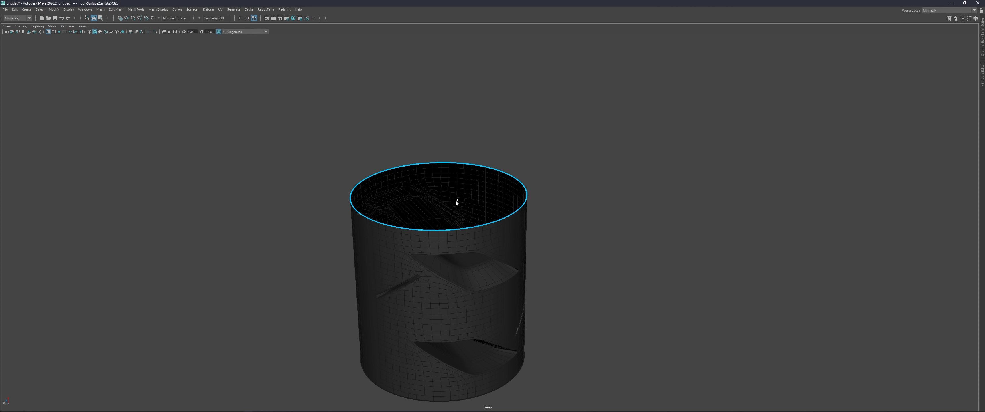
pyautogui.moveTo(440, 196); pyautogui.dragTo(438, 180)
pyautogui.scroll(3, 442, 171)
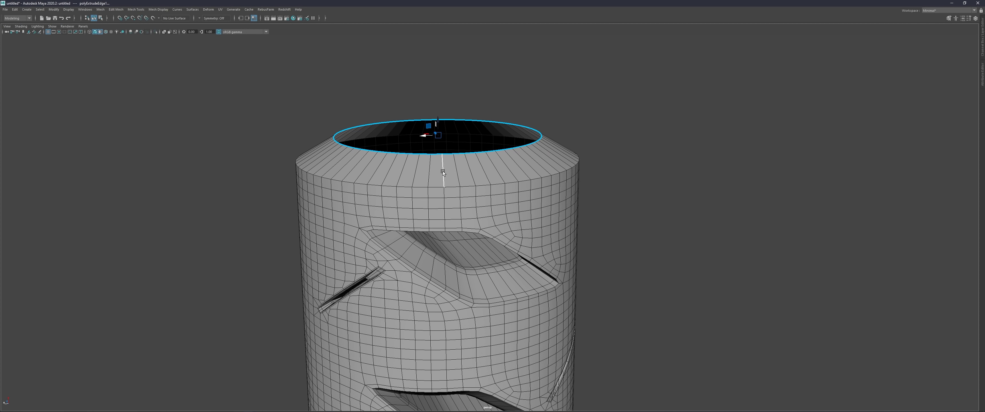
pyautogui.keyDown('alt'); pyautogui.moveTo(442, 171); pyautogui.dragTo(509, 212, button='middle'); pyautogui.keyUp('alt')
pyautogui.moveTo(509, 213); pyautogui.dragTo(513, 190)
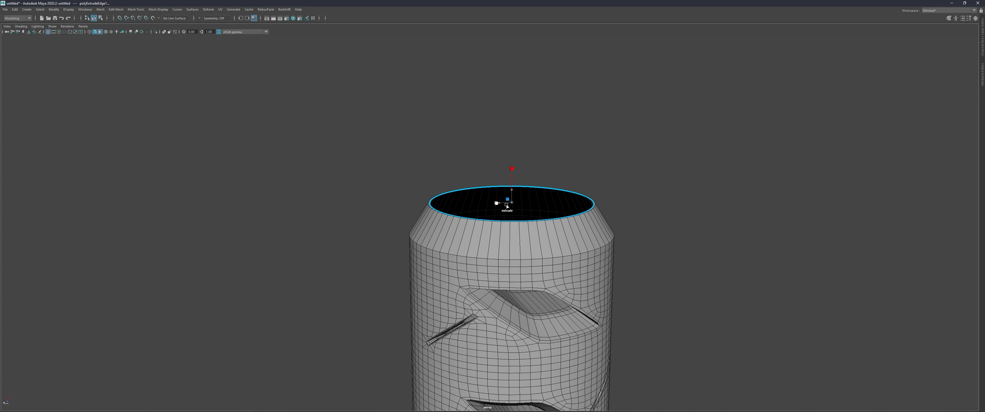
pyautogui.keyDown('alt'); pyautogui.moveTo(512, 201); pyautogui.dragTo(507, 269); pyautogui.keyUp('alt')
# Extrude the top loop down into an inset collar and extract the top ring faces.
pyautogui.hotkey('ctrl', 'e')
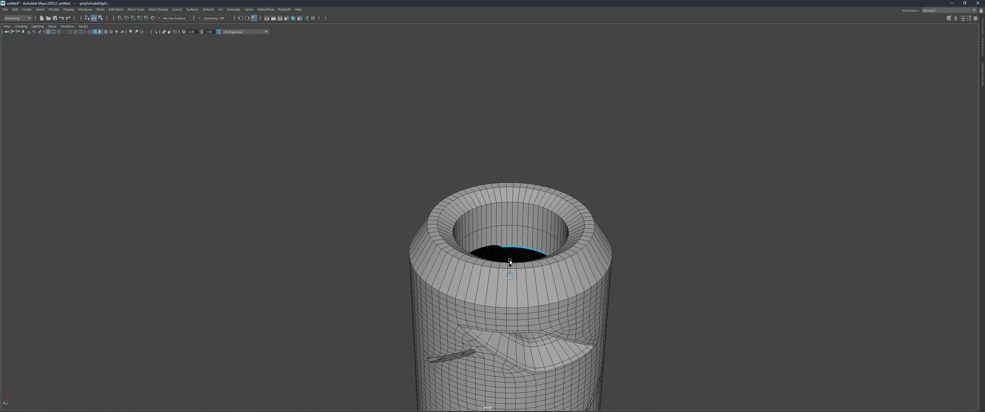
pyautogui.press('w')
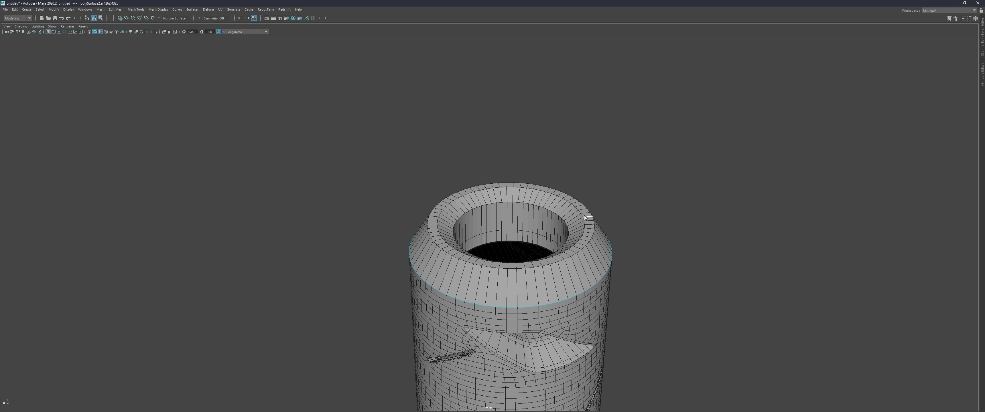
pyautogui.keyDown('shift'); pyautogui.moveTo(582, 231); pyautogui.dragTo(566, 260, button='right'); pyautogui.keyUp('shift')
pyautogui.moveTo(644, 296); pyautogui.dragTo(687, 226, button='right')
# Isolate the extracted ring and select a symmetric pair of top rim faces.
pyautogui.hotkey('ctrl', '1')
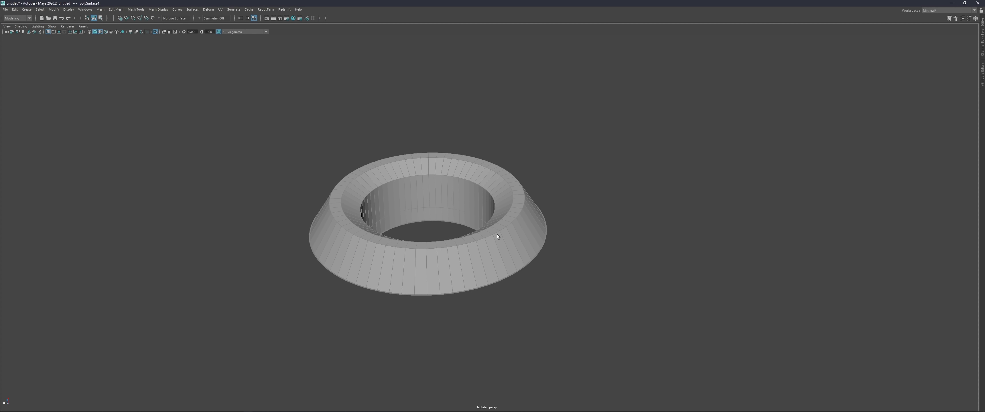
pyautogui.click(418, 173)
pyautogui.keyDown('alt'); pyautogui.moveTo(418, 172); pyautogui.dragTo(454, 177); pyautogui.keyUp('alt')
pyautogui.click(557, 164)
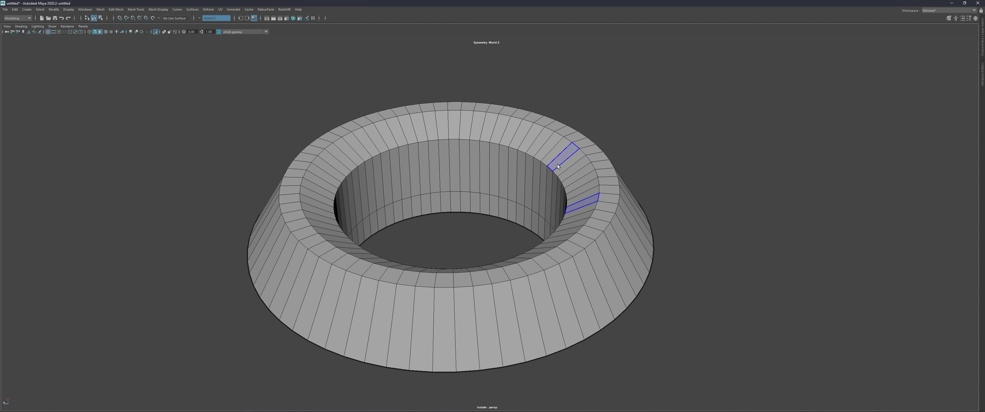
pyautogui.keyDown('alt'); pyautogui.moveTo(557, 165); pyautogui.dragTo(529, 146); pyautogui.keyUp('alt')
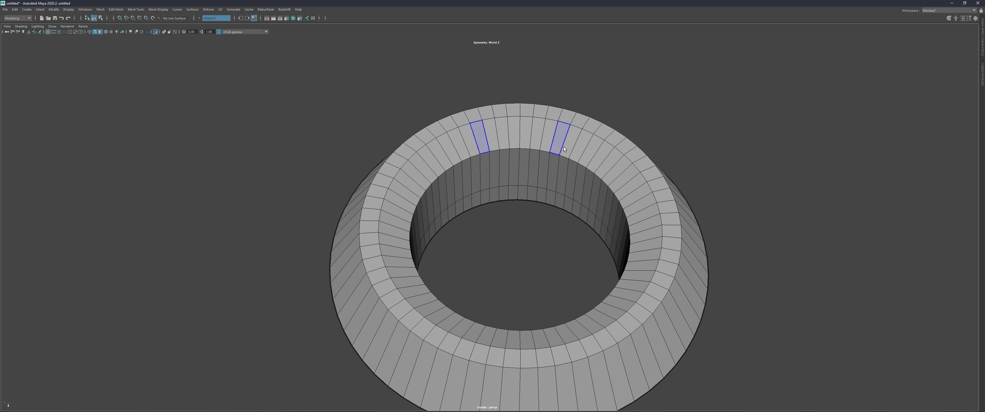
pyautogui.keyDown('alt'); pyautogui.moveTo(577, 179); pyautogui.dragTo(512, 332); pyautogui.keyUp('alt')
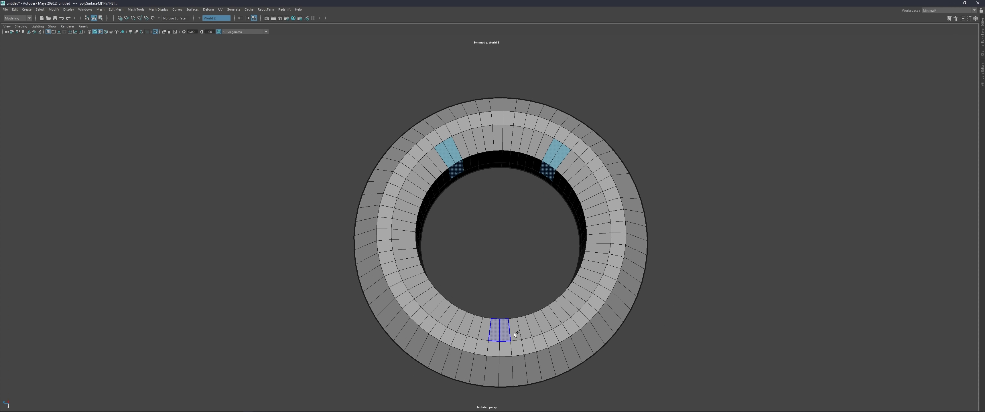
pyautogui.moveTo(560, 299)
pyautogui.keyDown('alt'); pyautogui.mouseDown()
pyautogui.moveTo(492, 184)
pyautogui.moveTo(526, 212)
pyautogui.mouseUp(); pyautogui.keyUp('alt')
# Extrude and delete the rim faces, then bridge the hole borders into two parallel walls.
pyautogui.hotkey('ctrl', 'e')
pyautogui.hotkey('ctrl', 'e')
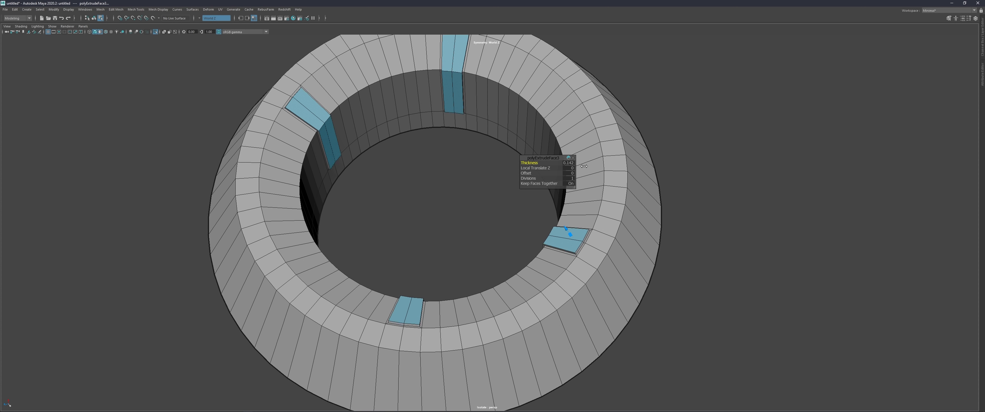
pyautogui.press('Delete')
pyautogui.keyDown('shift'); pyautogui.moveTo(457, 122); pyautogui.dragTo(440, 137, button='right'); pyautogui.keyUp('shift')
pyautogui.moveTo(440, 138)
pyautogui.keyDown('alt'); pyautogui.mouseDown()
pyautogui.moveTo(420, 156)
pyautogui.moveTo(402, 148)
pyautogui.moveTo(393, 169)
pyautogui.mouseUp(); pyautogui.keyUp('alt')
pyautogui.hotkey('shift', '.')
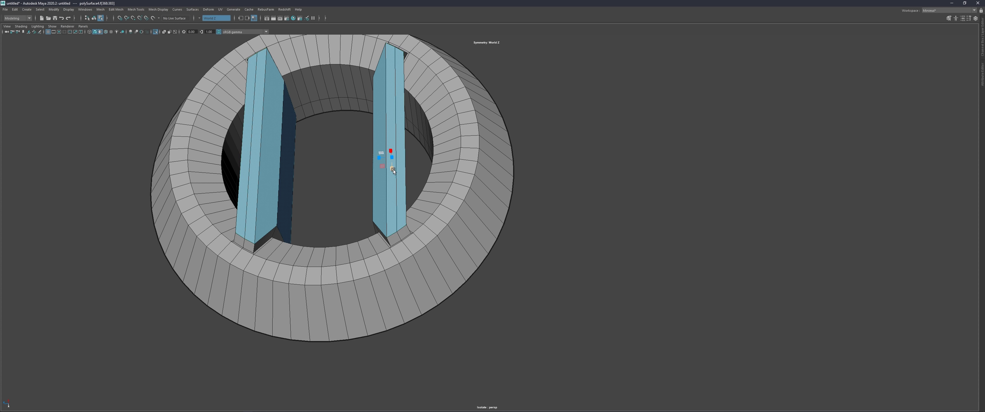
pyautogui.scroll(-5, 458, 236)
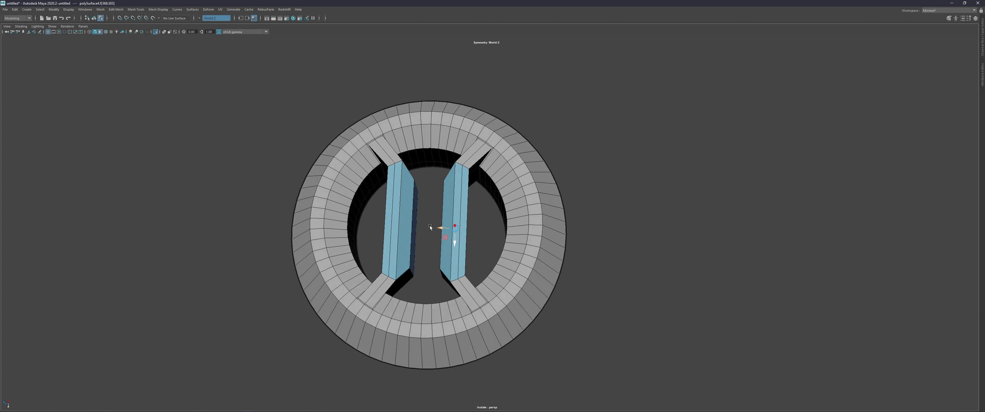
pyautogui.keyDown('alt'); pyautogui.moveTo(432, 226); pyautogui.dragTo(398, 213); pyautogui.keyUp('alt')
pyautogui.moveTo(441, 237)
pyautogui.keyDown('alt'); pyautogui.mouseDown()
pyautogui.moveTo(452, 231)
pyautogui.moveTo(446, 239)
pyautogui.mouseUp(); pyautogui.keyUp('alt')
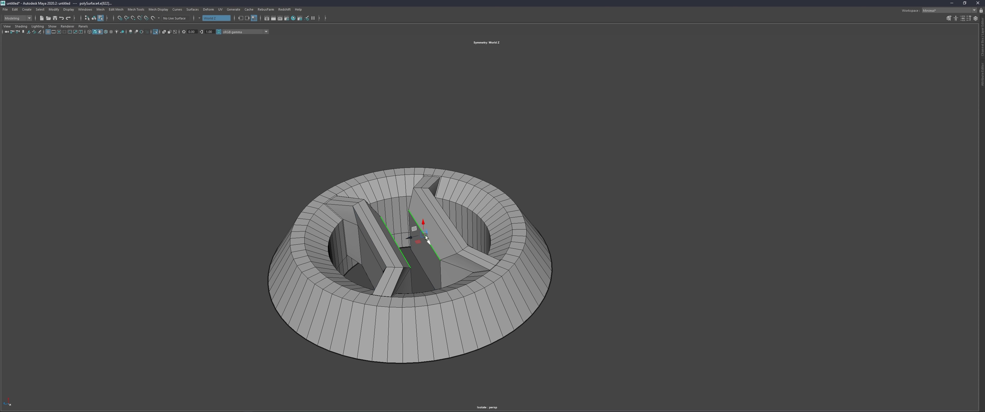
# Select edges along the two bridged walls of the ring.
pyautogui.moveTo(434, 241)
pyautogui.keyDown('alt'); pyautogui.mouseDown()
pyautogui.moveTo(425, 214)
pyautogui.moveTo(449, 227)
pyautogui.mouseUp(); pyautogui.keyUp('alt')
pyautogui.scroll(3, 422, 218)
pyautogui.click(421, 216)
pyautogui.click(433, 216)
pyautogui.click(451, 215)
pyautogui.scroll(5, 425, 215)
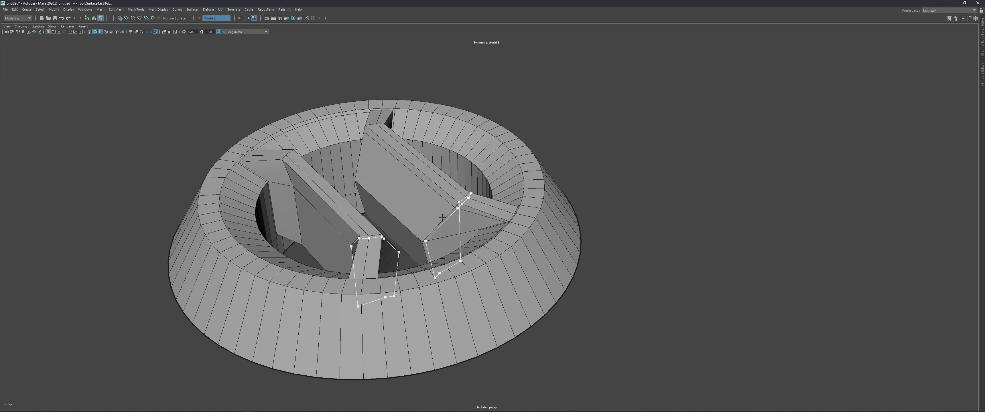
pyautogui.moveTo(422, 259)
pyautogui.keyDown('alt'); pyautogui.mouseDown()
pyautogui.moveTo(468, 205)
pyautogui.moveTo(420, 224)
pyautogui.moveTo(378, 222)
pyautogui.moveTo(465, 218)
pyautogui.mouseUp(); pyautogui.keyUp('alt')
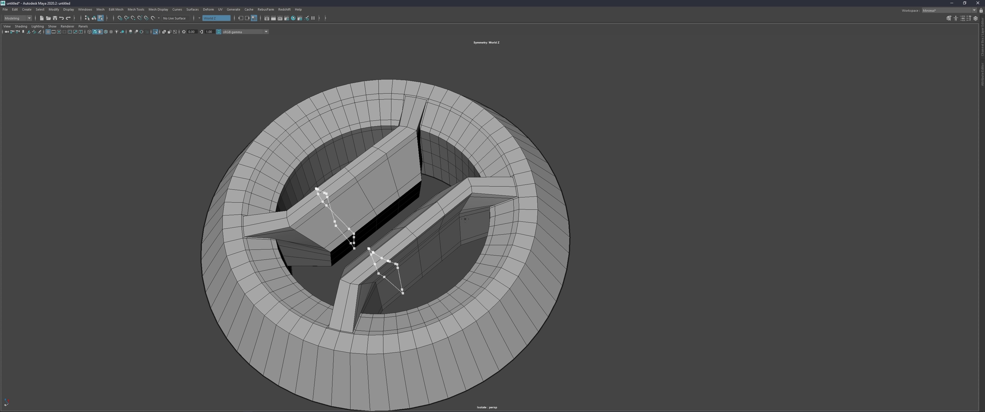
pyautogui.moveTo(362, 195)
pyautogui.keyDown('alt'); pyautogui.mouseDown()
pyautogui.moveTo(458, 198)
pyautogui.moveTo(484, 177)
pyautogui.moveTo(492, 253)
pyautogui.moveTo(503, 205)
pyautogui.mouseUp(); pyautogui.keyUp('alt')
# Select the cap's outer rim edge loop and extrude it slightly outward.
pyautogui.press('F8')
pyautogui.scroll(5, 496, 253)
pyautogui.scroll(4, 464, 195)
pyautogui.scroll(3, 522, 216)
pyautogui.press('F10')
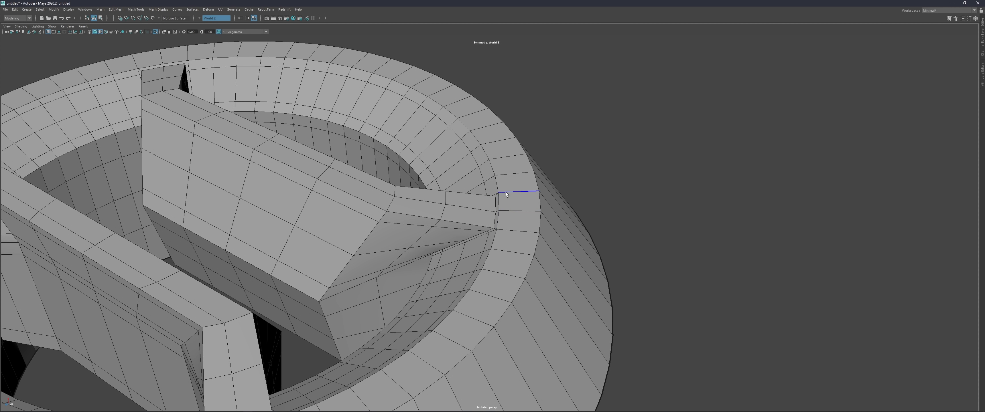
pyautogui.press('F11')
pyautogui.press('F10')
pyautogui.doubleClick(497, 183)
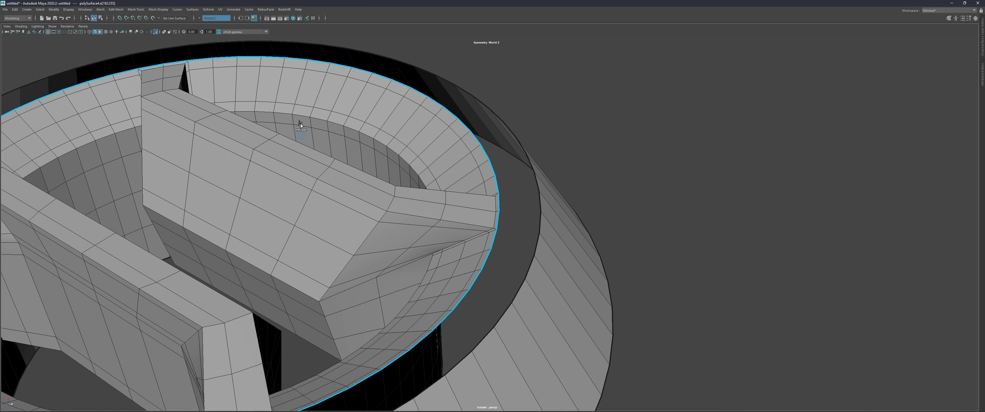
pyautogui.keyDown('shift'); pyautogui.moveTo(300, 124); pyautogui.dragTo(299, 124, button='right'); pyautogui.keyUp('shift')
pyautogui.moveTo(186, 198); pyautogui.dragTo(189, 191)
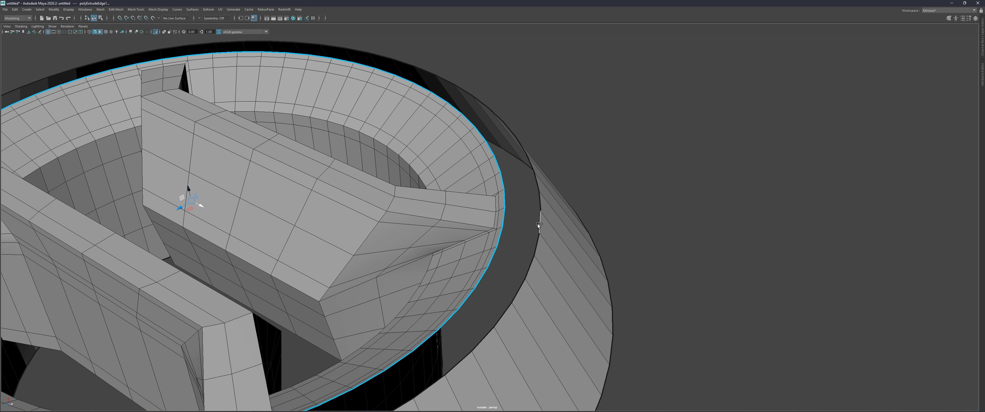
# Add a support edge loop on the outer rim and preview the cap smoothed.
pyautogui.moveTo(538, 225); pyautogui.dragTo(518, 210, button='right')
pyautogui.doubleClick(516, 208)
pyautogui.moveTo(516, 208)
pyautogui.keyDown('alt'); pyautogui.mouseDown()
pyautogui.moveTo(475, 183)
pyautogui.moveTo(533, 210)
pyautogui.mouseUp(); pyautogui.keyUp('alt')
pyautogui.press('F10')
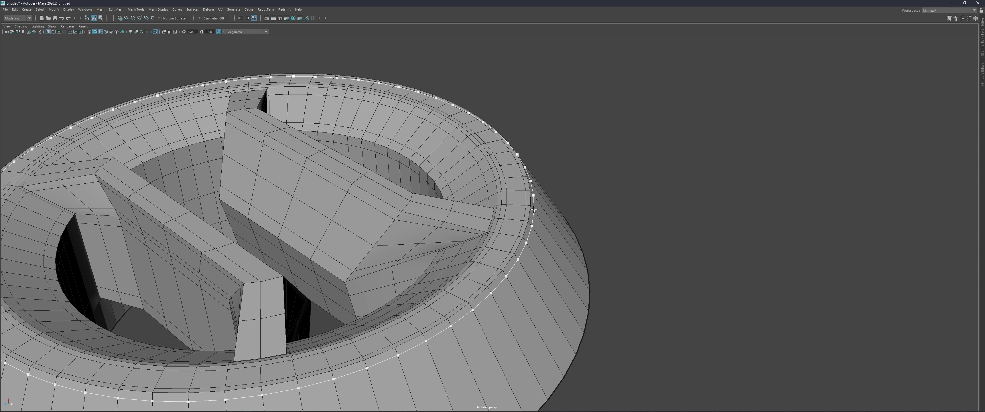
pyautogui.press('3')
pyautogui.scroll(-5, 457, 205)
# Show all pieces again and select the canister body's top rim edge loop.
pyautogui.press('1')
pyautogui.press('3')
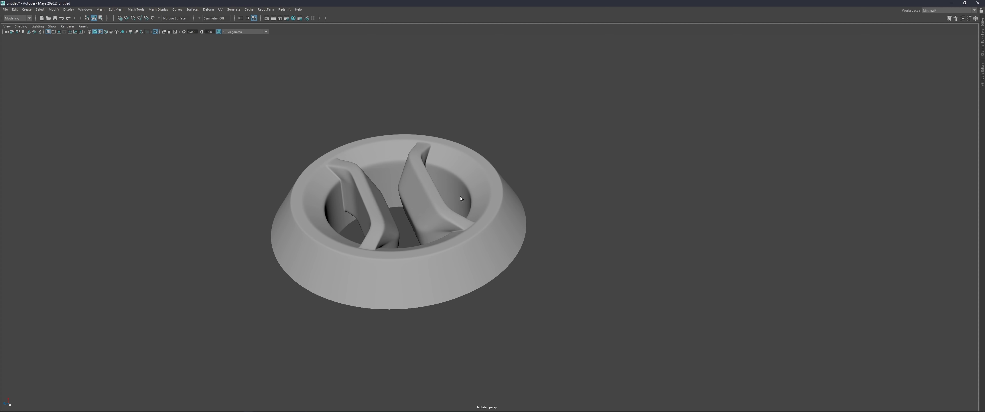
pyautogui.hotkey('ctrl', '1')
pyautogui.keyDown('alt'); pyautogui.moveTo(459, 191); pyautogui.dragTo(448, 246); pyautogui.keyUp('alt')
pyautogui.click(448, 246)
pyautogui.scroll(3, 459, 212)
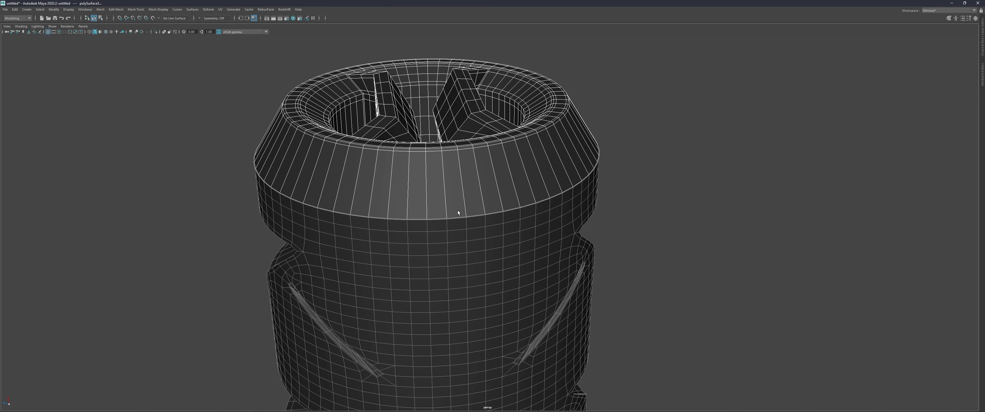
pyautogui.scroll(5, 453, 232)
pyautogui.click(419, 242)
pyautogui.press('F8')
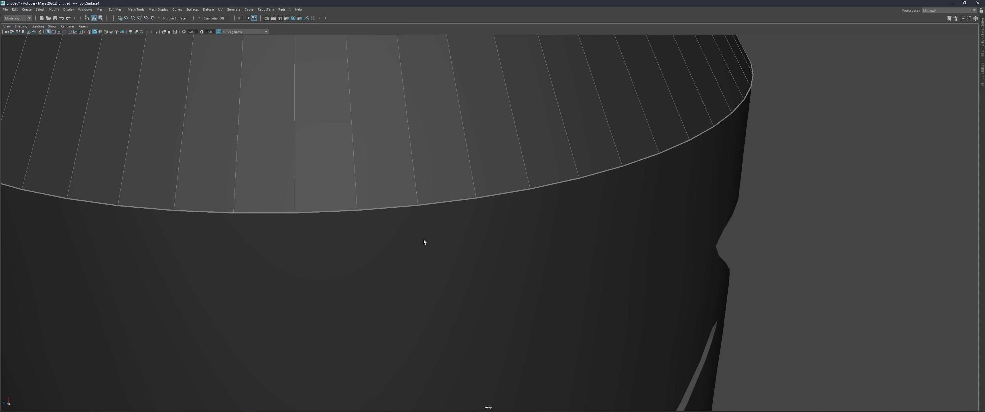
pyautogui.doubleClick(405, 215)
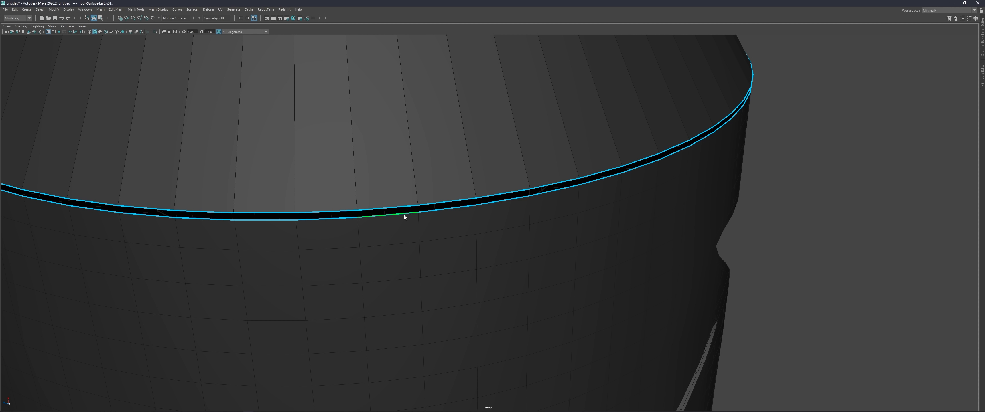
# Bevel the rim loop at fraction 0.266 with chamfer off.
pyautogui.hotkey('ctrl', 'b')
pyautogui.moveTo(405, 203); pyautogui.dragTo(537, 170)
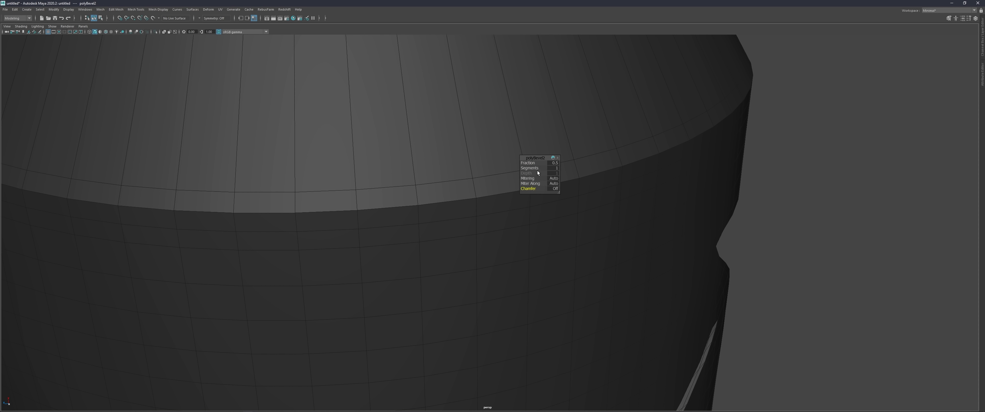
pyautogui.click(554, 189)
pyautogui.scroll(-10, 534, 174)
pyautogui.scroll(-5, 550, 161)
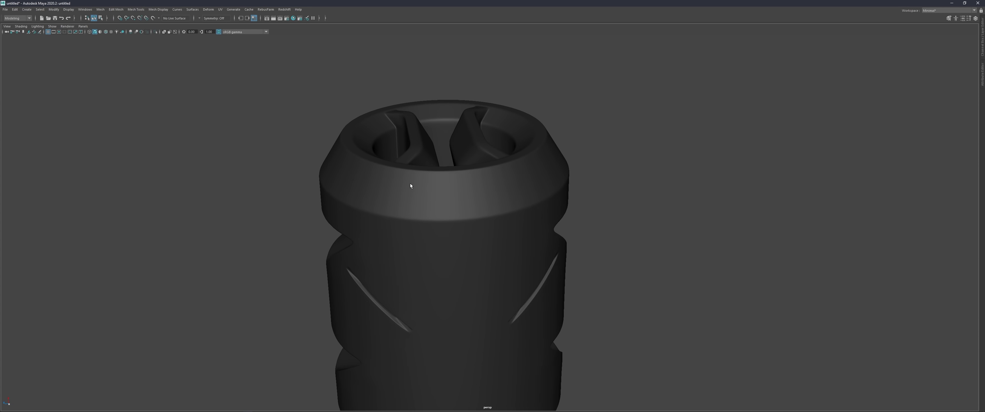
# Compare the bevelled canister in smooth and unsmoothed previews, then select the cap ring.
pyautogui.press('3')
pyautogui.keyDown('alt'); pyautogui.moveTo(410, 184); pyautogui.dragTo(502, 185); pyautogui.keyUp('alt')
pyautogui.scroll(5, 500, 229)
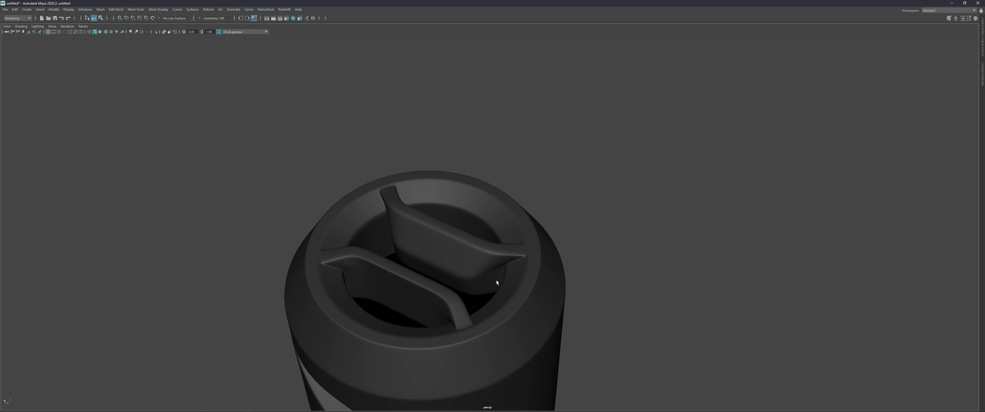
pyautogui.press('F11')
pyautogui.press('1')
pyautogui.press('3')
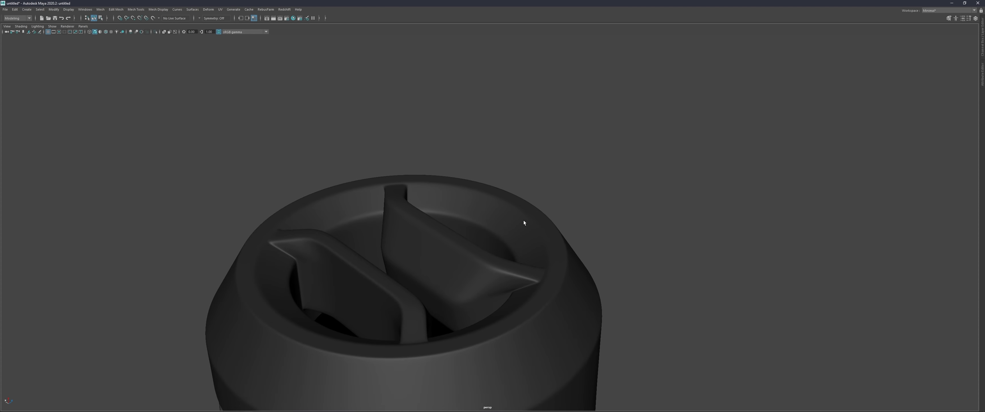
pyautogui.scroll(-5, 524, 221)
pyautogui.moveTo(400, 271)
pyautogui.keyDown('alt'); pyautogui.mouseDown()
pyautogui.moveTo(451, 269)
pyautogui.moveTo(491, 220)
pyautogui.moveTo(439, 260)
pyautogui.mouseUp(); pyautogui.keyUp('alt')
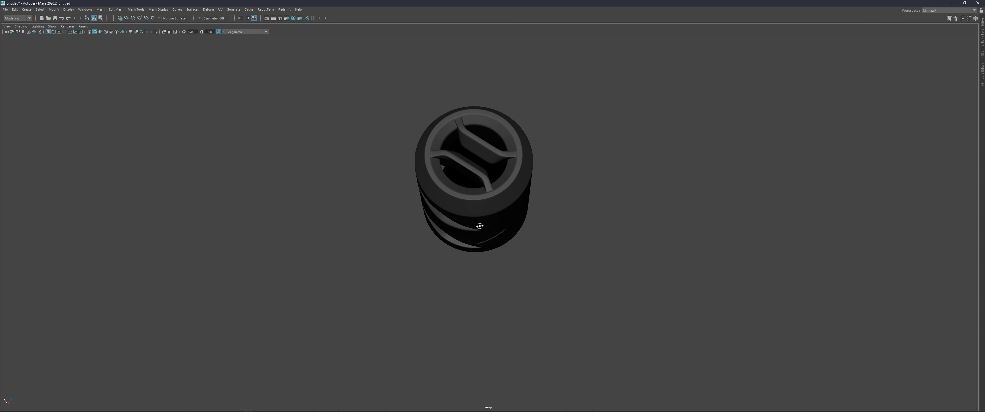
pyautogui.click(418, 258)
pyautogui.scroll(2, 374, 257)
pyautogui.scroll(3, 391, 252)
# Extrude the opening's inner edge loop and merge it into a centre vertex.
pyautogui.press('F10')
pyautogui.doubleClick(391, 251)
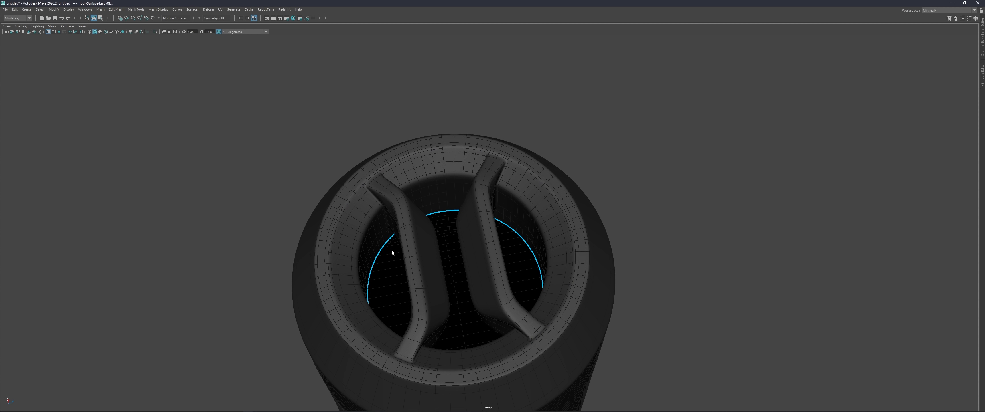
pyautogui.press('5')
pyautogui.scroll(3, 413, 249)
pyautogui.scroll(1, 481, 244)
pyautogui.hotkey('ctrl', 'e')
pyautogui.press('1')
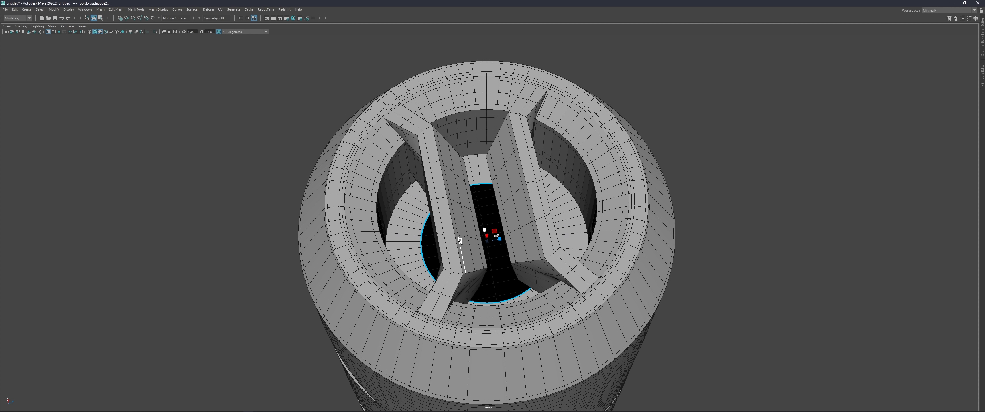
pyautogui.keyDown('shift'); pyautogui.moveTo(481, 244); pyautogui.dragTo(488, 235, button='right'); pyautogui.keyUp('shift')
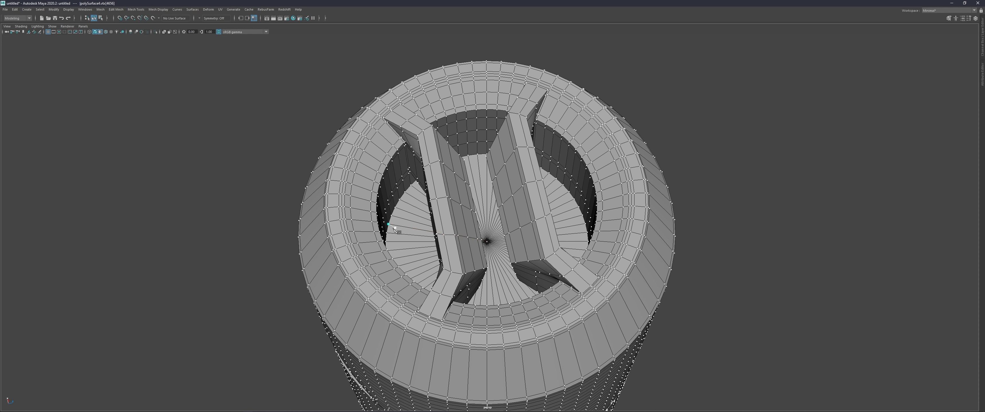
# Bevel the inner pillar edges and check them in smooth preview.
pyautogui.hotkey('ctrl', 'b')
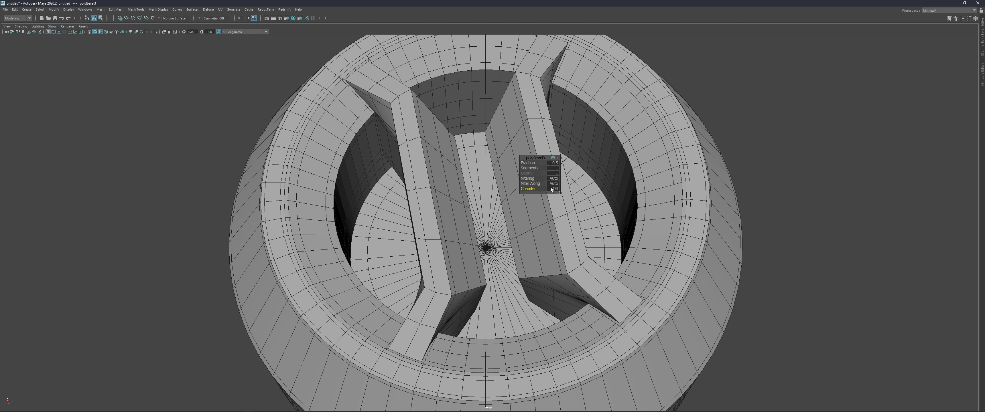
pyautogui.press('3')
pyautogui.press('1')
pyautogui.scroll(-5, 617, 175)
pyautogui.keyDown('alt'); pyautogui.moveTo(485, 218); pyautogui.dragTo(414, 219); pyautogui.keyUp('alt')
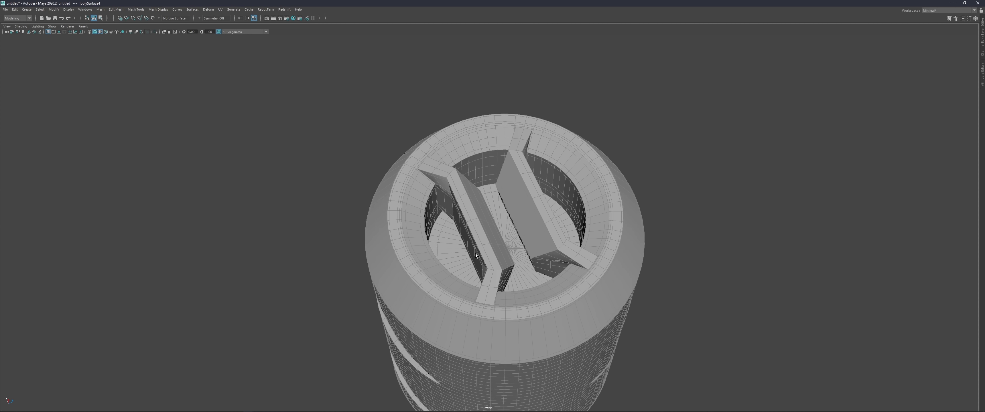
pyautogui.scroll(3, 414, 219)
# Isolate the bottom disk and view it from above.
pyautogui.doubleClick(376, 204)
pyautogui.scroll(4, 404, 210)
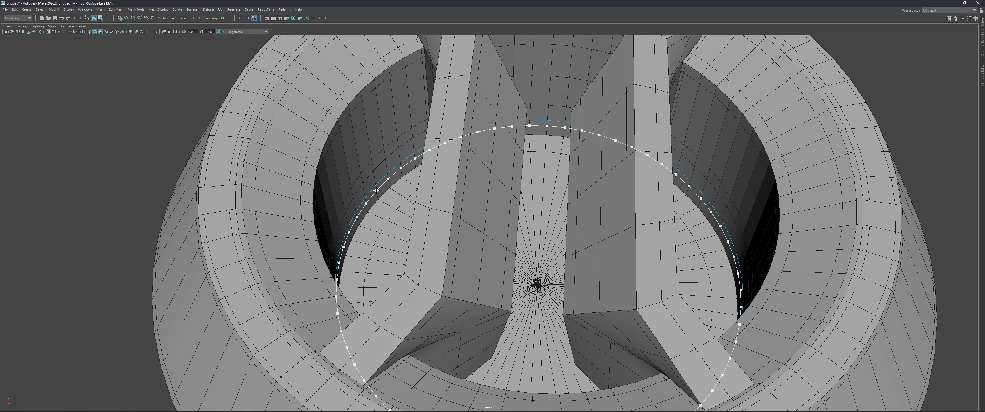
pyautogui.rightClick(392, 190)
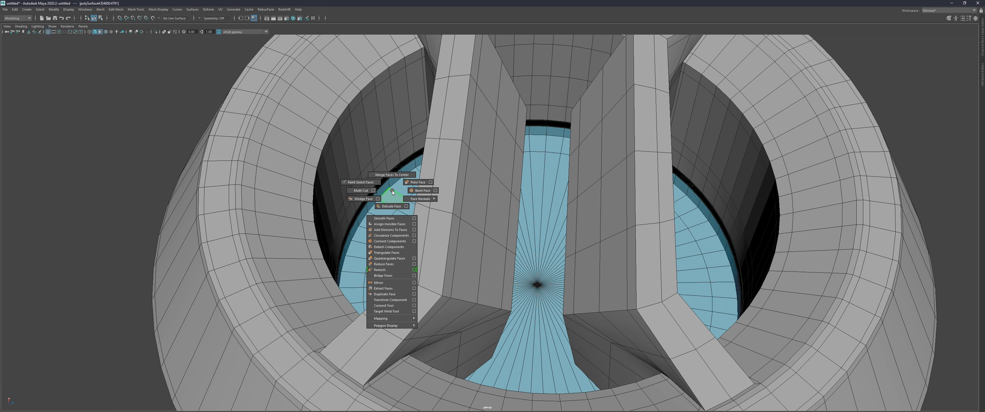
pyautogui.hotkey('ctrl', '1')
pyautogui.moveTo(427, 247)
pyautogui.keyDown('alt'); pyautogui.mouseDown()
pyautogui.moveTo(480, 224)
pyautogui.moveTo(458, 187)
pyautogui.moveTo(473, 231)
pyautogui.moveTo(328, 185)
pyautogui.mouseUp(); pyautogui.keyUp('alt')
pyautogui.scroll(-2, 503, 178)
# Extrude the disk's central faces inset to a small circle and delete them, opening a hole.
pyautogui.doubleClick(503, 178)
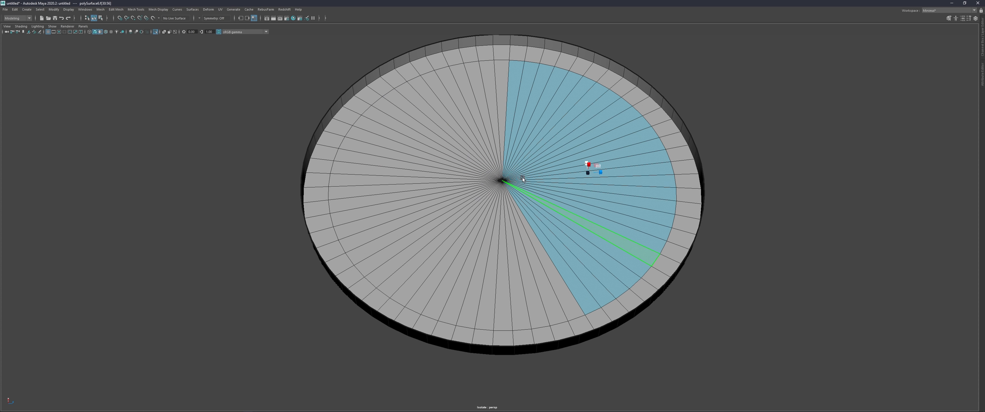
pyautogui.keyDown('shift'); pyautogui.doubleClick(523, 179); pyautogui.keyUp('shift')
pyautogui.hotkey('ctrl', 'e')
pyautogui.moveTo(525, 173)
pyautogui.mouseDown()
pyautogui.moveTo(533, 174)
pyautogui.moveTo(528, 165)
pyautogui.moveTo(524, 174)
pyautogui.moveTo(528, 163)
pyautogui.mouseUp()
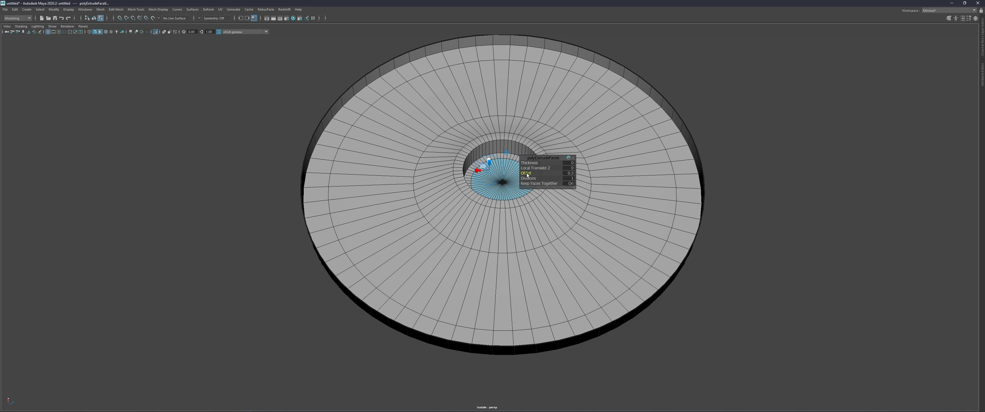
pyautogui.press('Delete')
pyautogui.scroll(1, 546, 181)
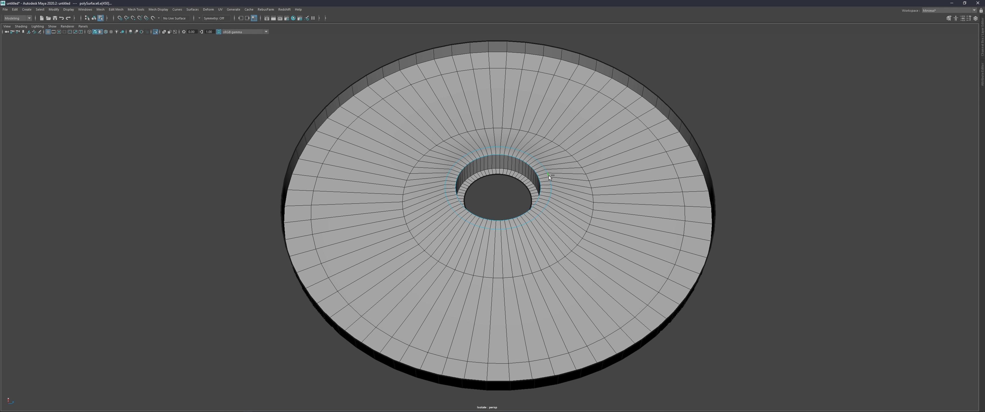
# Bevel the new hole's rim and show the whole canister again.
pyautogui.hotkey('ctrl', 'b')
pyautogui.press('F8')
pyautogui.hotkey('ctrl', '1')
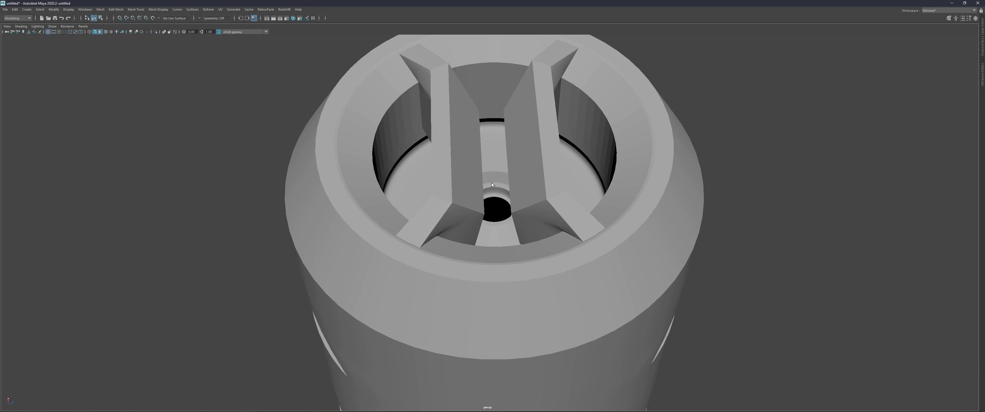
pyautogui.moveTo(492, 182)
pyautogui.keyDown('alt'); pyautogui.mouseDown()
pyautogui.moveTo(396, 177)
pyautogui.moveTo(642, 141)
pyautogui.mouseUp(); pyautogui.keyUp('alt')
pyautogui.scroll(3, 396, 177)
pyautogui.scroll(-5, 590, 209)
pyautogui.moveTo(590, 209)
pyautogui.keyDown('alt'); pyautogui.mouseDown()
pyautogui.moveTo(544, 218)
pyautogui.moveTo(519, 236)
pyautogui.moveTo(533, 197)
pyautogui.mouseUp(); pyautogui.keyUp('alt')
pyautogui.scroll(-3, 543, 218)
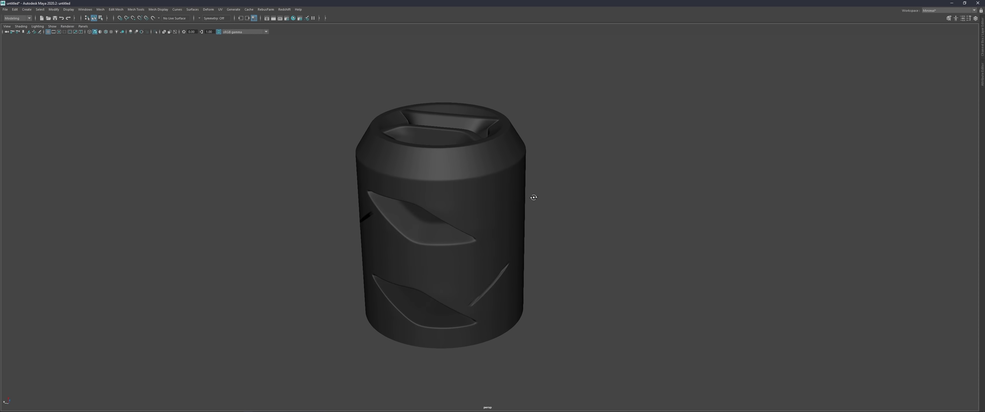
# Select the canister and the edge loop around its lower side slot.
pyautogui.click(461, 292)
pyautogui.scroll(3, 462, 292)
pyautogui.scroll(3, 504, 214)
pyautogui.keyDown('alt'); pyautogui.moveTo(504, 214); pyautogui.dragTo(499, 217, button='middle'); pyautogui.keyUp('alt')
pyautogui.keyDown('alt'); pyautogui.moveTo(499, 217); pyautogui.dragTo(439, 231); pyautogui.keyUp('alt')
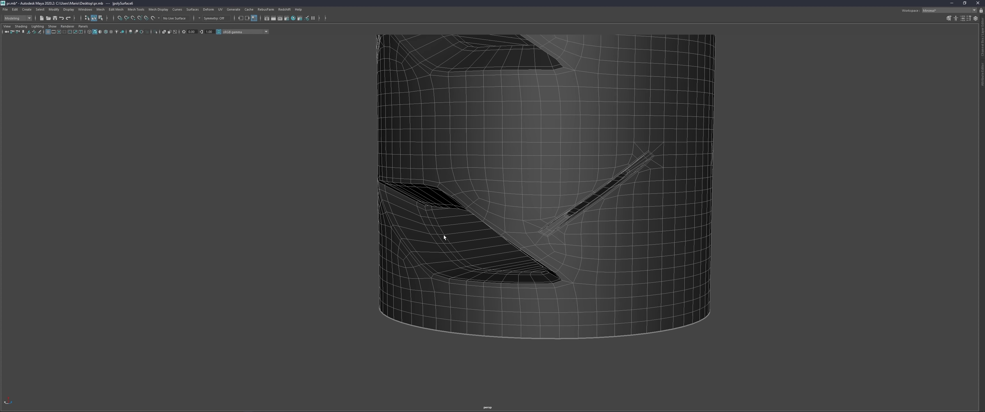
pyautogui.doubleClick(441, 236)
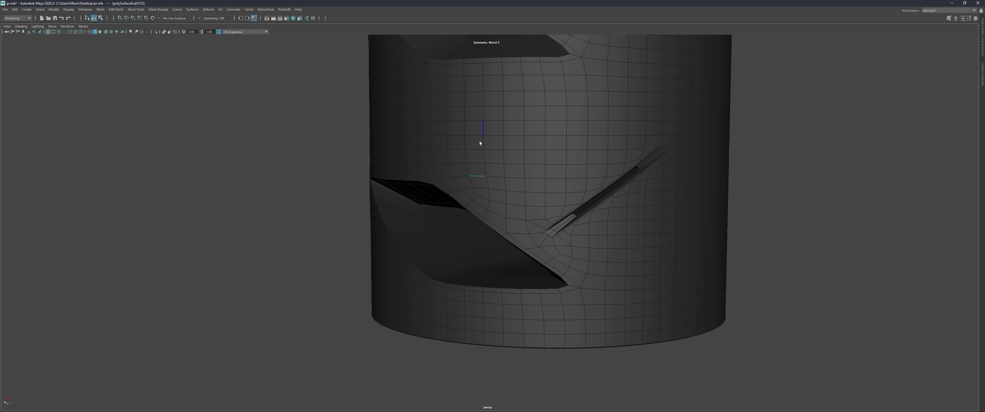
pyautogui.moveTo(479, 143)
pyautogui.keyDown('alt'); pyautogui.mouseDown()
pyautogui.moveTo(463, 231)
pyautogui.moveTo(443, 241)
pyautogui.moveTo(563, 196)
pyautogui.mouseUp(); pyautogui.keyUp('alt')
# Bevel the slot's edge loop at fraction 0.5 with chamfer off and inspect it.
pyautogui.hotkey('ctrl', 'b')
pyautogui.scroll(-5, 592, 221)
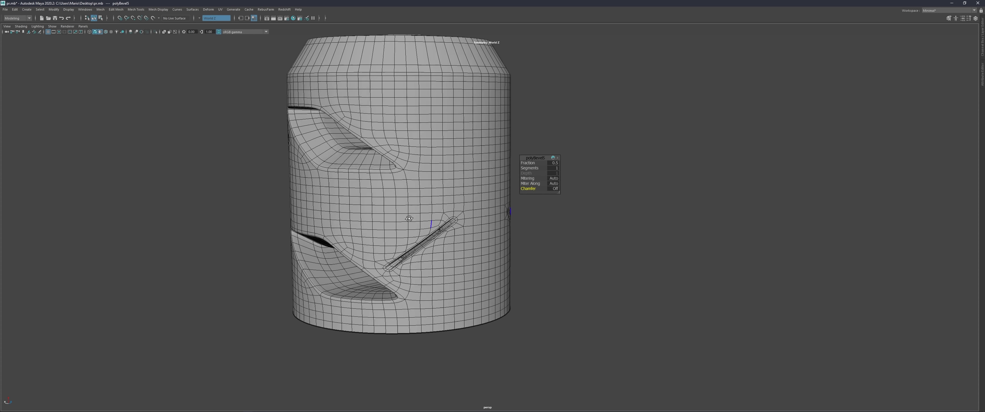
pyautogui.keyDown('alt'); pyautogui.moveTo(497, 229); pyautogui.dragTo(381, 232); pyautogui.keyUp('alt')
pyautogui.scroll(8, 487, 263)
pyautogui.scroll(3, 465, 269)
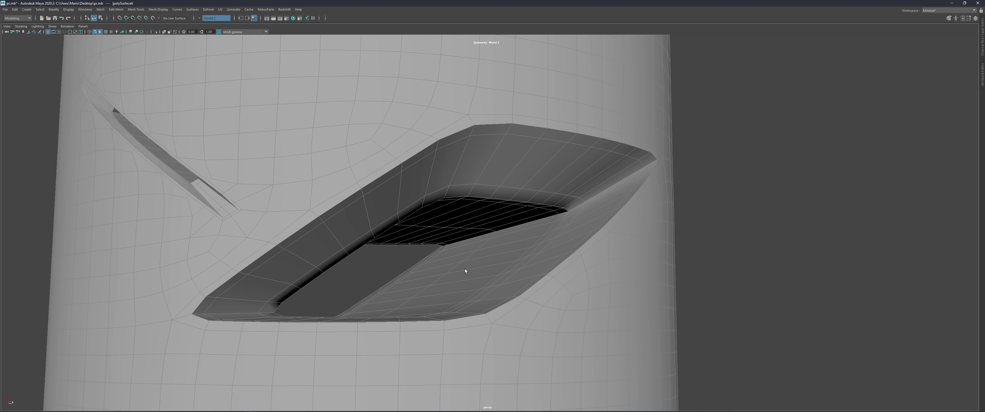
pyautogui.scroll(-10, 465, 271)
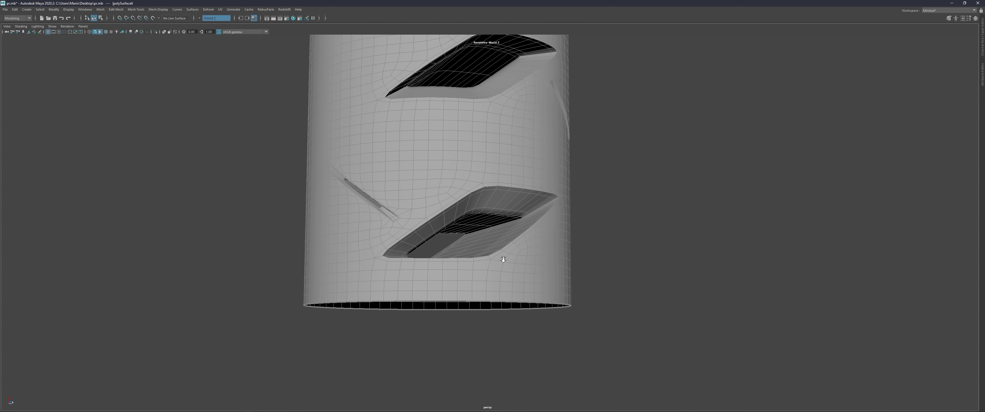
pyautogui.moveTo(465, 271)
pyautogui.keyDown('alt'); pyautogui.mouseDown()
pyautogui.moveTo(465, 219)
pyautogui.moveTo(509, 252)
pyautogui.moveTo(490, 218)
pyautogui.moveTo(483, 258)
pyautogui.moveTo(475, 205)
pyautogui.moveTo(488, 221)
pyautogui.moveTo(484, 194)
pyautogui.moveTo(468, 226)
pyautogui.mouseUp(); pyautogui.keyUp('alt')
pyautogui.click(488, 220)
pyautogui.scroll(3, 478, 229)
# Select the diagonal edges and the face loop just below the cap.
pyautogui.click(488, 233)
pyautogui.scroll(1, 496, 226)
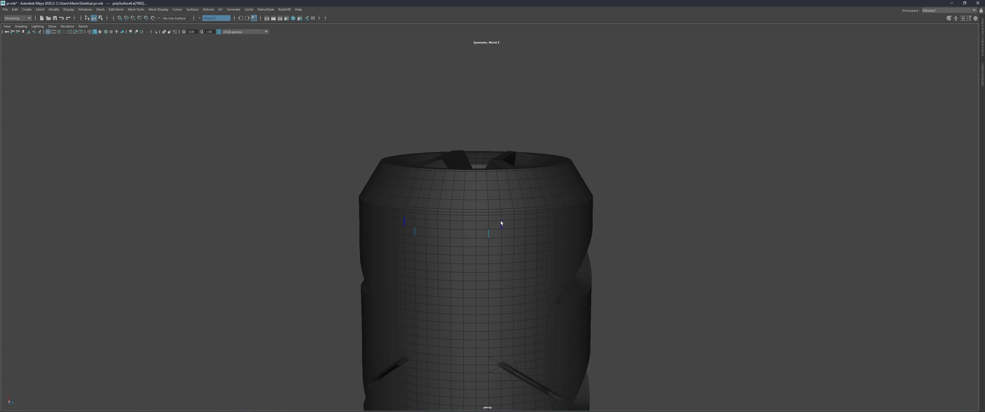
pyautogui.scroll(4, 500, 221)
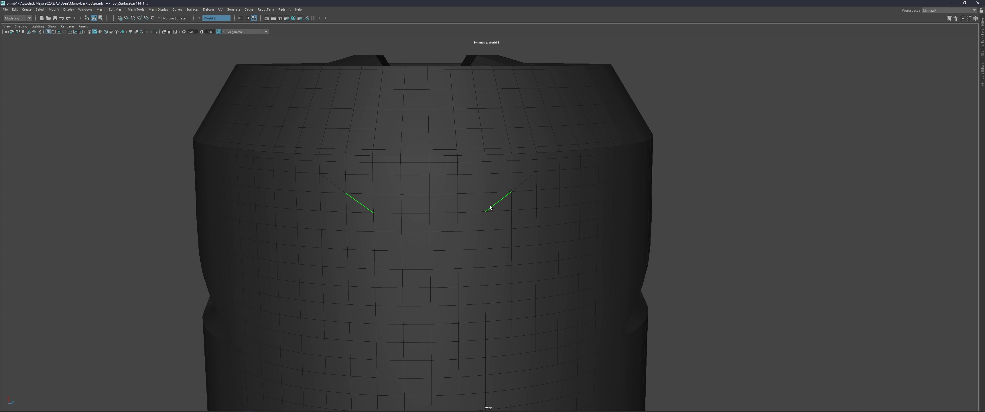
pyautogui.moveTo(535, 206)
pyautogui.keyDown('alt'); pyautogui.mouseDown()
pyautogui.moveTo(473, 211)
pyautogui.moveTo(527, 163)
pyautogui.mouseUp(); pyautogui.keyUp('alt')
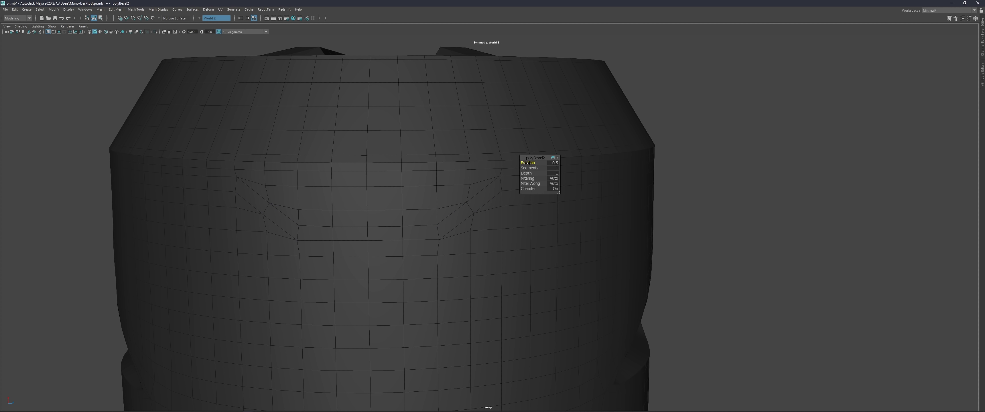
pyautogui.doubleClick(474, 206)
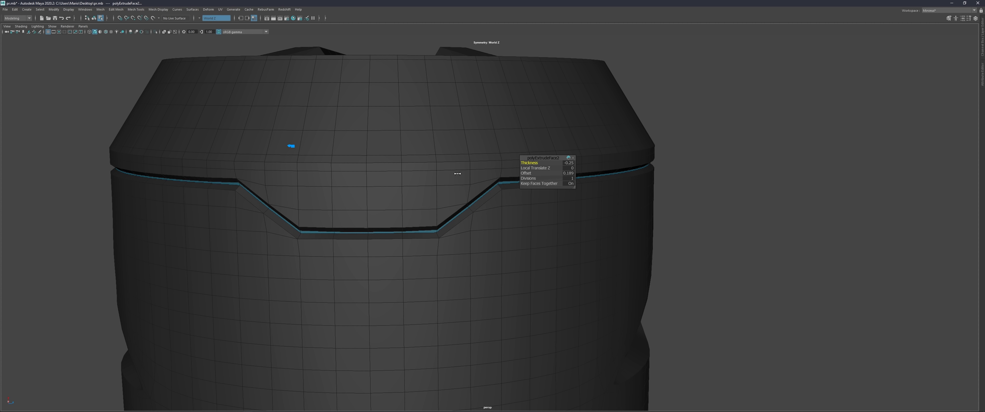
pyautogui.scroll(-5, 513, 165)
pyautogui.keyDown('alt'); pyautogui.moveTo(460, 223); pyautogui.dragTo(482, 215); pyautogui.keyUp('alt')
pyautogui.scroll(4, 538, 236)
pyautogui.scroll(3, 538, 236)
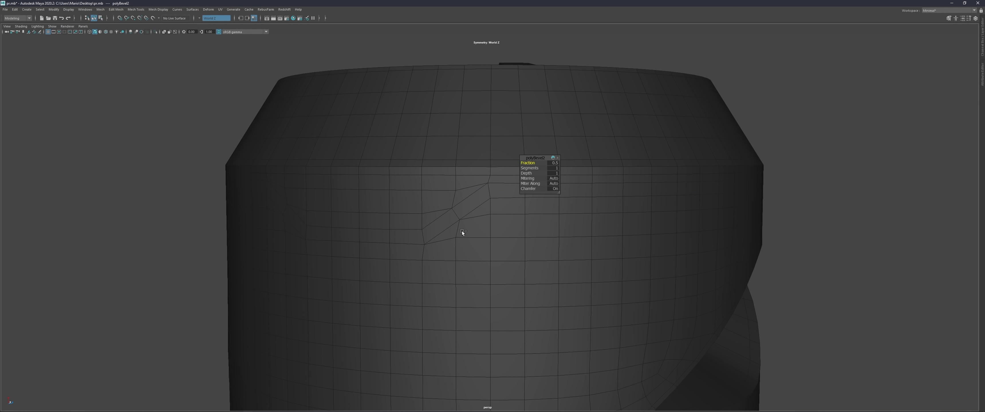
pyautogui.scroll(-8, 462, 231)
# Select the edge loop under the cap with its diagonal dip edges and bevel them.
pyautogui.doubleClick(491, 238)
pyautogui.moveTo(491, 238)
pyautogui.keyDown('alt'); pyautogui.mouseDown()
pyautogui.moveTo(456, 234)
pyautogui.moveTo(576, 213)
pyautogui.moveTo(468, 237)
pyautogui.mouseUp(); pyautogui.keyUp('alt')
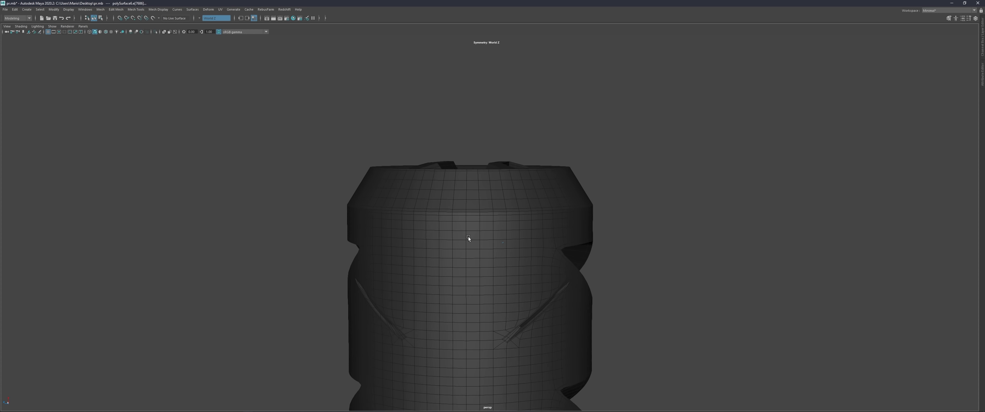
pyautogui.scroll(3, 533, 234)
pyautogui.keyDown('alt'); pyautogui.moveTo(533, 234); pyautogui.dragTo(585, 220); pyautogui.keyUp('alt')
pyautogui.keyDown('alt'); pyautogui.moveTo(584, 220); pyautogui.dragTo(501, 232, button='middle'); pyautogui.keyUp('alt')
pyautogui.keyDown('alt'); pyautogui.moveTo(501, 231); pyautogui.dragTo(482, 236); pyautogui.keyUp('alt')
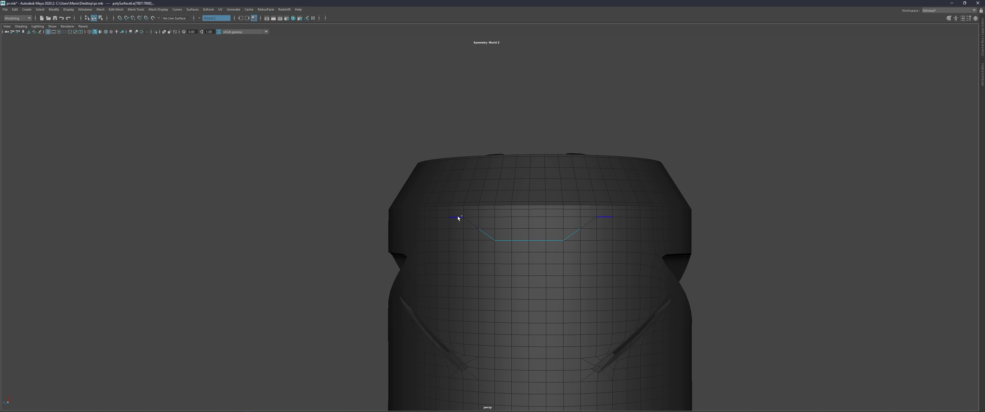
pyautogui.scroll(-5, 459, 218)
pyautogui.scroll(4, 578, 264)
pyautogui.scroll(2, 492, 255)
pyautogui.click(492, 255)
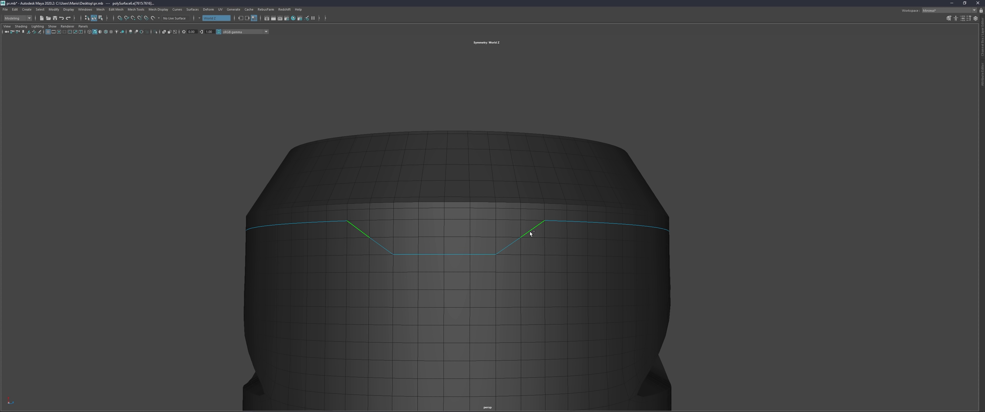
pyautogui.hotkey('ctrl', 'b')
pyautogui.scroll(1, 540, 214)
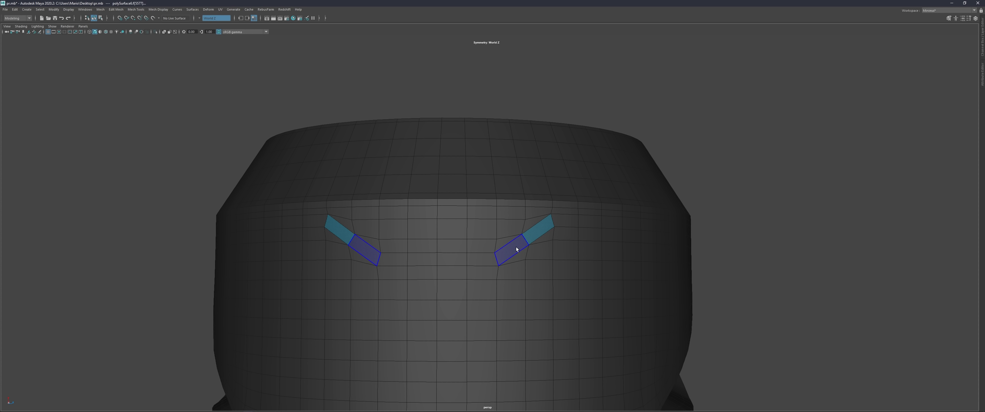
# Extrude the groove faces inward with an offset and negative thickness.
pyautogui.hotkey('ctrl', 'e')
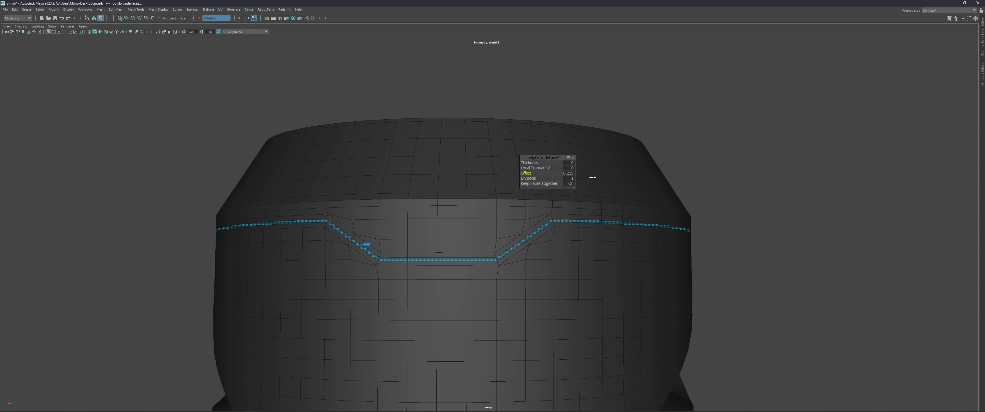
pyautogui.hotkey('ctrl', 'z')
pyautogui.keyDown('alt'); pyautogui.moveTo(479, 175); pyautogui.dragTo(521, 213); pyautogui.keyUp('alt')
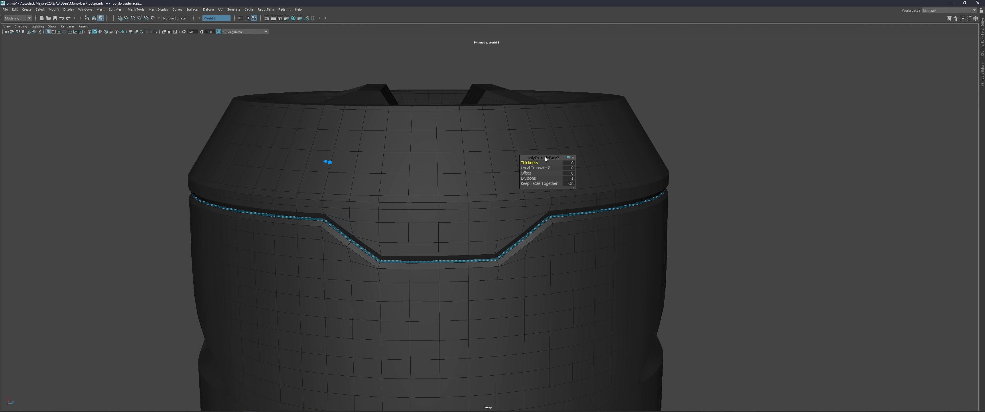
pyautogui.click(447, 177)
pyautogui.moveTo(448, 178)
pyautogui.keyDown('alt'); pyautogui.mouseDown(button='right')
pyautogui.moveTo(514, 212)
pyautogui.moveTo(607, 194)
pyautogui.mouseUp(button='right'); pyautogui.keyUp('alt')
pyautogui.moveTo(607, 193)
pyautogui.keyDown('alt'); pyautogui.mouseDown()
pyautogui.moveTo(504, 193)
pyautogui.moveTo(440, 208)
pyautogui.mouseUp(); pyautogui.keyUp('alt')
pyautogui.keyDown('alt'); pyautogui.moveTo(440, 209); pyautogui.dragTo(570, 213, button='right'); pyautogui.keyUp('alt')
pyautogui.keyDown('alt'); pyautogui.moveTo(570, 213); pyautogui.dragTo(600, 213, button='middle'); pyautogui.keyUp('alt')
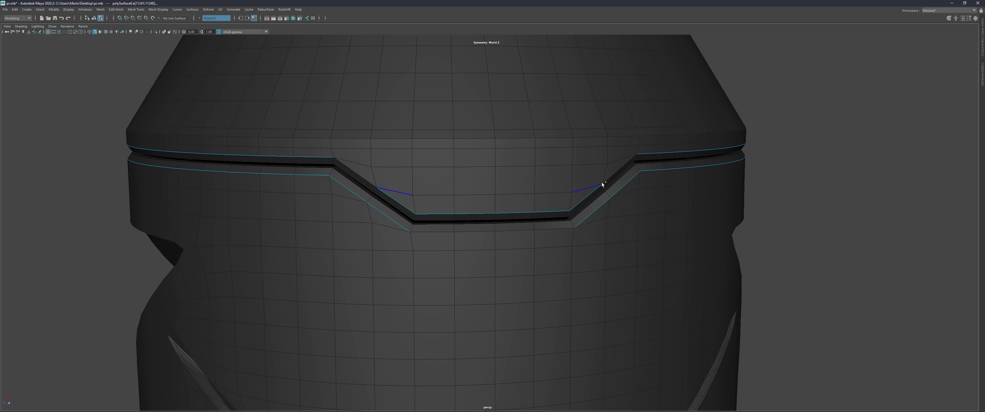
# Check the new groove in smooth preview, then return to the unsmoothed mesh.
pyautogui.press('3')
pyautogui.keyDown('alt'); pyautogui.moveTo(553, 231); pyautogui.dragTo(574, 214, button='right'); pyautogui.keyUp('alt')
pyautogui.moveTo(573, 214)
pyautogui.keyDown('alt'); pyautogui.mouseDown()
pyautogui.moveTo(598, 226)
pyautogui.moveTo(550, 228)
pyautogui.moveTo(616, 233)
pyautogui.mouseUp(); pyautogui.keyUp('alt')
pyautogui.keyDown('alt'); pyautogui.moveTo(615, 236); pyautogui.dragTo(508, 264, button='right'); pyautogui.keyUp('alt')
pyautogui.press('1')
pyautogui.moveTo(508, 264)
pyautogui.keyDown('alt'); pyautogui.mouseDown()
pyautogui.moveTo(407, 203)
pyautogui.moveTo(425, 196)
pyautogui.mouseUp(); pyautogui.keyUp('alt')
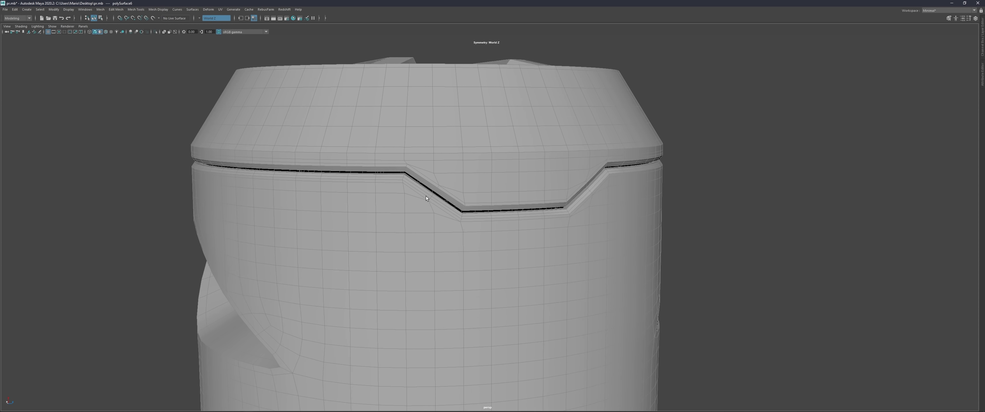
# Merge a groove vertex onto its neighbour and compare the smoothed and blocky mesh.
pyautogui.click(378, 180)
pyautogui.moveTo(425, 196)
pyautogui.keyDown('alt'); pyautogui.mouseDown(button='right')
pyautogui.moveTo(377, 180)
pyautogui.moveTo(416, 198)
pyautogui.moveTo(387, 175)
pyautogui.mouseUp(button='right'); pyautogui.keyUp('alt')
pyautogui.moveTo(387, 175); pyautogui.dragTo(419, 187)
pyautogui.press('3')
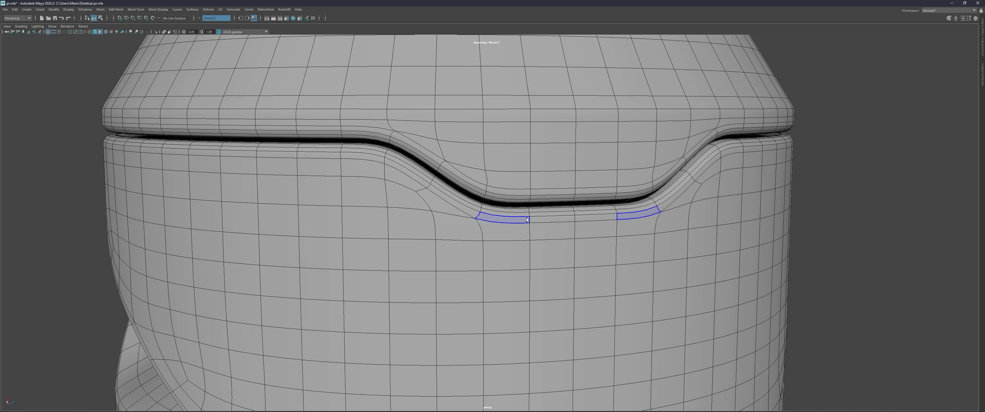
pyautogui.press('1')
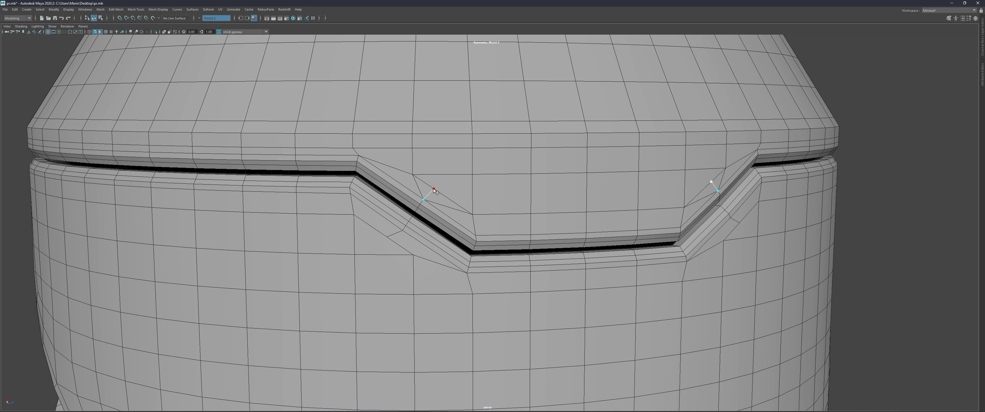
pyautogui.scroll(-5, 420, 191)
pyautogui.press('3')
pyautogui.moveTo(890, 132)
pyautogui.keyDown('alt'); pyautogui.mouseDown()
pyautogui.moveTo(444, 208)
pyautogui.moveTo(526, 212)
pyautogui.mouseUp(); pyautogui.keyUp('alt')
pyautogui.click(444, 208)
pyautogui.press('1')
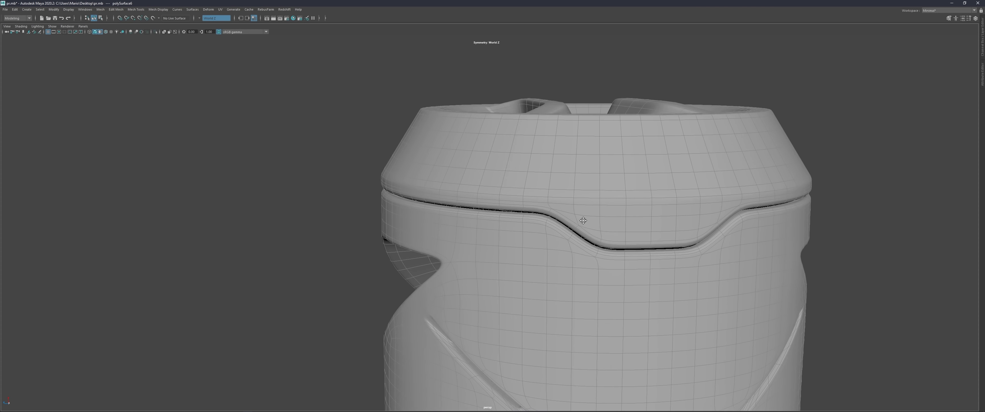
pyautogui.scroll(5, 435, 212)
pyautogui.scroll(3, 434, 213)
# Multi-Cut a mirrored supporting edge at the groove's angled corner.
pyautogui.press('F9')
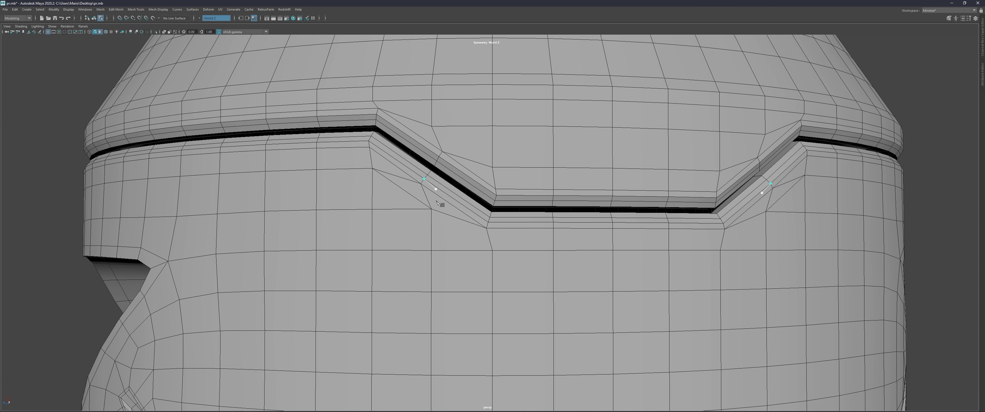
pyautogui.click(420, 184)
pyautogui.click(408, 193)
pyautogui.scroll(-10, 441, 143)
pyautogui.scroll(5, 463, 199)
pyautogui.scroll(5, 443, 146)
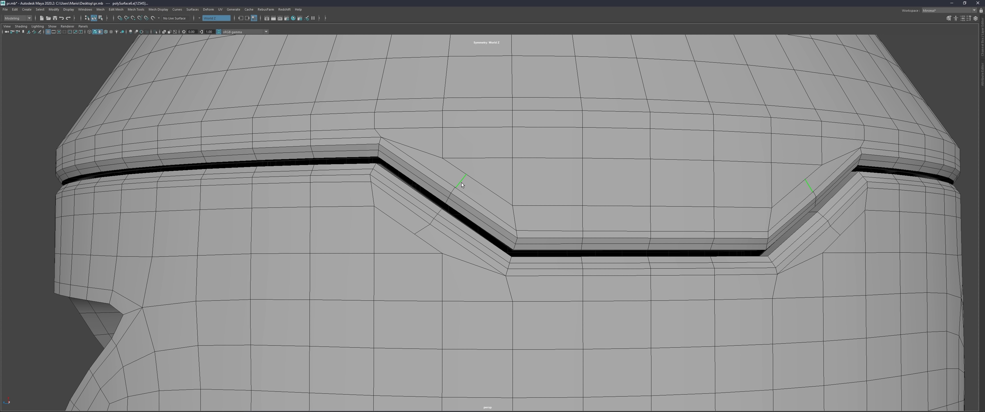
pyautogui.scroll(2, 457, 188)
pyautogui.scroll(2, 437, 174)
pyautogui.press('3')
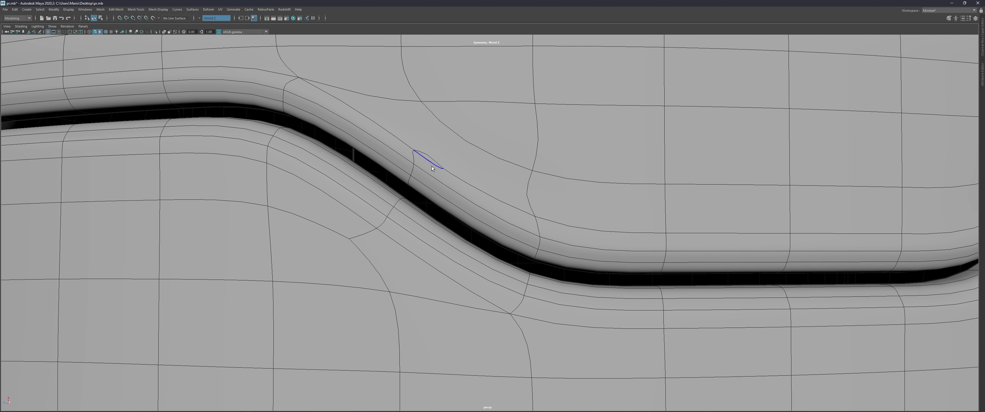
pyautogui.click(425, 151)
# Toggle smooth preview to confirm the new edges hold the V-dip shape.
pyautogui.press('1')
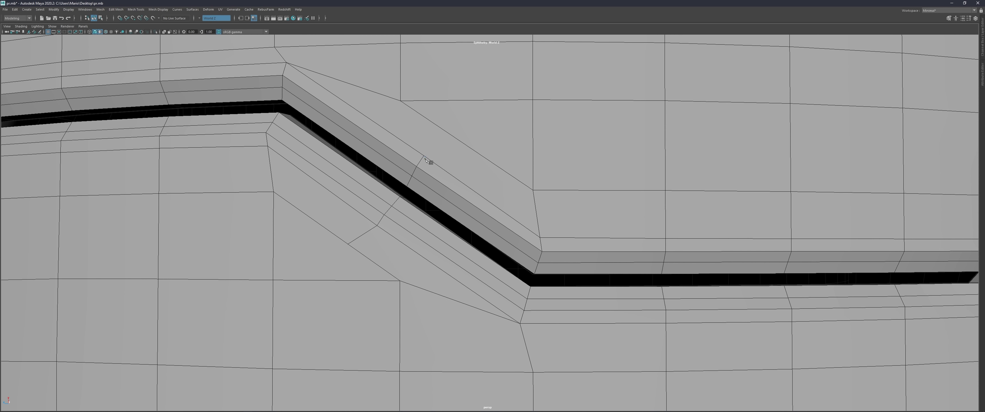
pyautogui.press('3')
pyautogui.press('1')
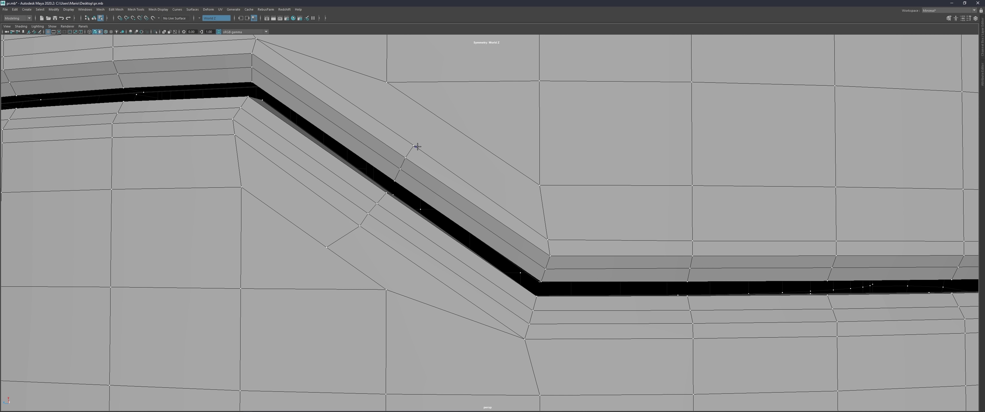
pyautogui.press('3')
pyautogui.scroll(-3, 453, 145)
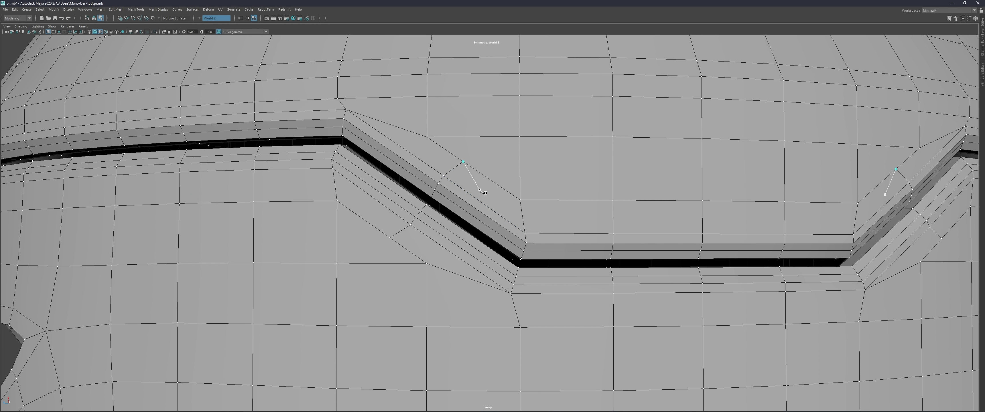
pyautogui.scroll(-3, 453, 146)
pyautogui.scroll(-3, 514, 176)
pyautogui.scroll(-2, 551, 160)
pyautogui.moveTo(551, 162)
pyautogui.keyDown('alt'); pyautogui.mouseDown()
pyautogui.moveTo(484, 135)
pyautogui.moveTo(313, 229)
pyautogui.mouseUp(); pyautogui.keyUp('alt')
pyautogui.scroll(5, 365, 216)
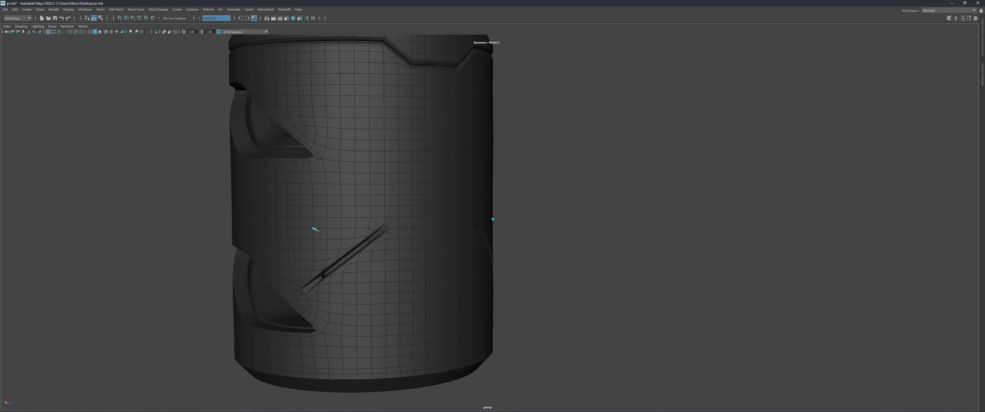
# Select the middle edge loop and its diagonal dip edges symmetrically.
pyautogui.keyDown('shift'); pyautogui.click(385, 174); pyautogui.keyUp('shift')
pyautogui.moveTo(384, 174)
pyautogui.keyDown('alt'); pyautogui.mouseDown()
pyautogui.moveTo(401, 192)
pyautogui.moveTo(345, 213)
pyautogui.moveTo(446, 215)
pyautogui.moveTo(421, 219)
pyautogui.mouseUp(); pyautogui.keyUp('alt')
pyautogui.keyDown('shift'); pyautogui.click(377, 180); pyautogui.keyUp('shift')
pyautogui.doubleClick(360, 225)
pyautogui.scroll(-3, 340, 216)
pyautogui.scroll(4, 446, 216)
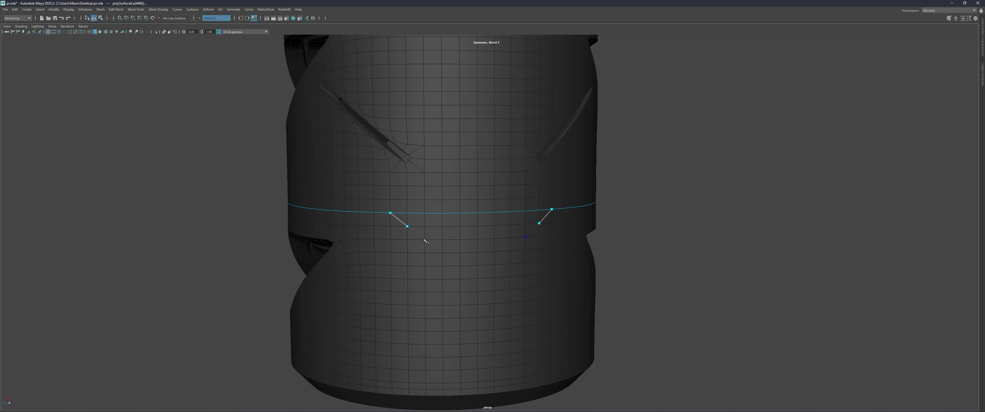
pyautogui.keyDown('alt'); pyautogui.moveTo(431, 256); pyautogui.dragTo(433, 243); pyautogui.keyUp('alt')
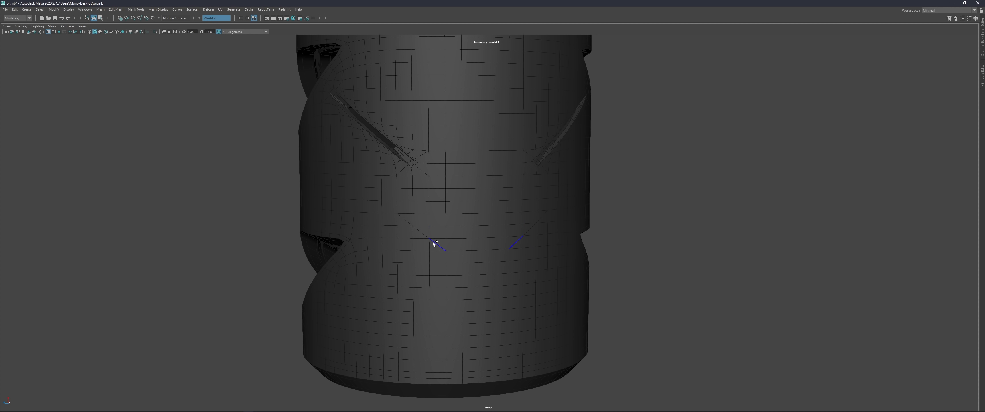
pyautogui.click(425, 215)
pyautogui.moveTo(425, 215)
pyautogui.keyDown('alt'); pyautogui.mouseDown()
pyautogui.moveTo(504, 205)
pyautogui.moveTo(493, 228)
pyautogui.mouseUp(); pyautogui.keyUp('alt')
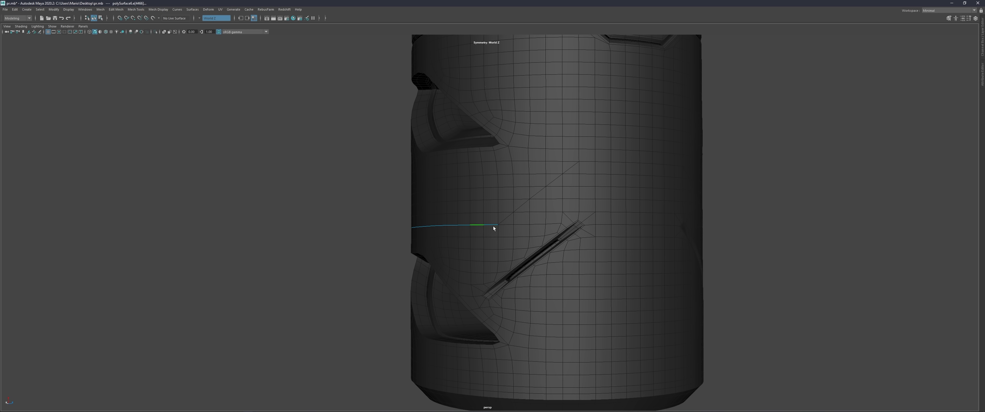
pyautogui.moveTo(540, 192)
pyautogui.keyDown('alt'); pyautogui.mouseDown()
pyautogui.moveTo(549, 177)
pyautogui.moveTo(578, 186)
pyautogui.moveTo(556, 217)
pyautogui.moveTo(536, 220)
pyautogui.mouseUp(); pyautogui.keyUp('alt')
# Bevel the selected middle edges with Fraction 0.224.
pyautogui.hotkey('ctrl', 'b')
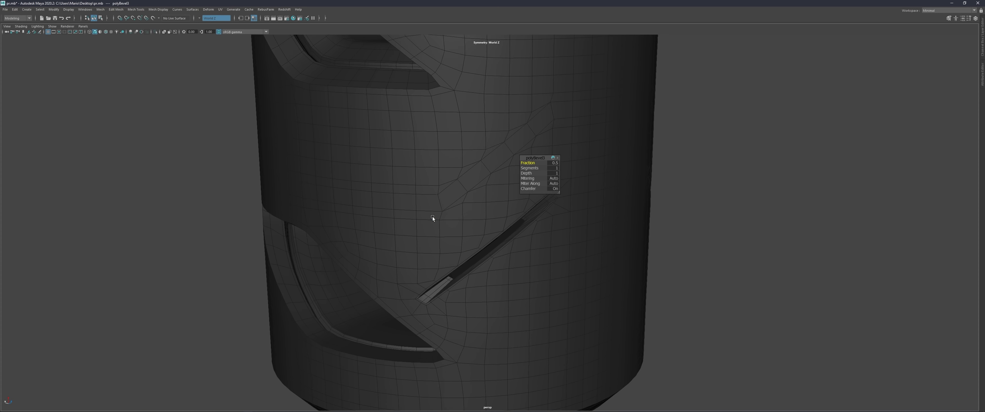
pyautogui.keyDown('alt'); pyautogui.moveTo(431, 216); pyautogui.dragTo(521, 165); pyautogui.keyUp('alt')
pyautogui.moveTo(461, 176); pyautogui.dragTo(428, 176)
pyautogui.keyDown('alt'); pyautogui.moveTo(428, 176); pyautogui.dragTo(538, 191); pyautogui.keyUp('alt')
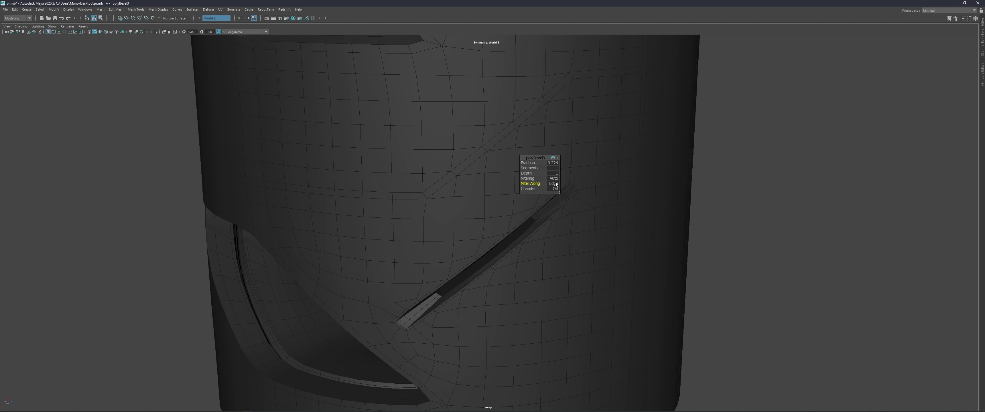
# Extrude the loop of bevel faces inward to form the groove.
pyautogui.press('F11')
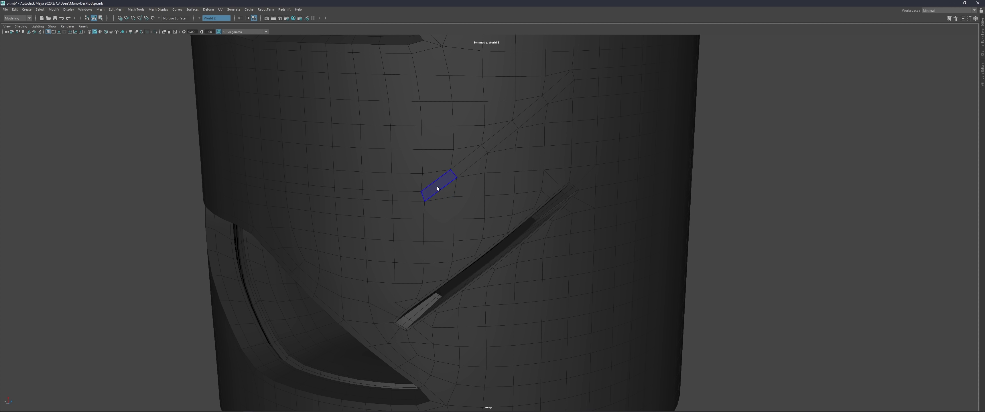
pyautogui.doubleClick(416, 198)
pyautogui.hotkey('ctrl', 'e')
pyautogui.moveTo(416, 198)
pyautogui.keyDown('alt'); pyautogui.mouseDown()
pyautogui.moveTo(535, 179)
pyautogui.moveTo(469, 169)
pyautogui.moveTo(427, 191)
pyautogui.mouseUp(); pyautogui.keyUp('alt')
pyautogui.click(428, 169)
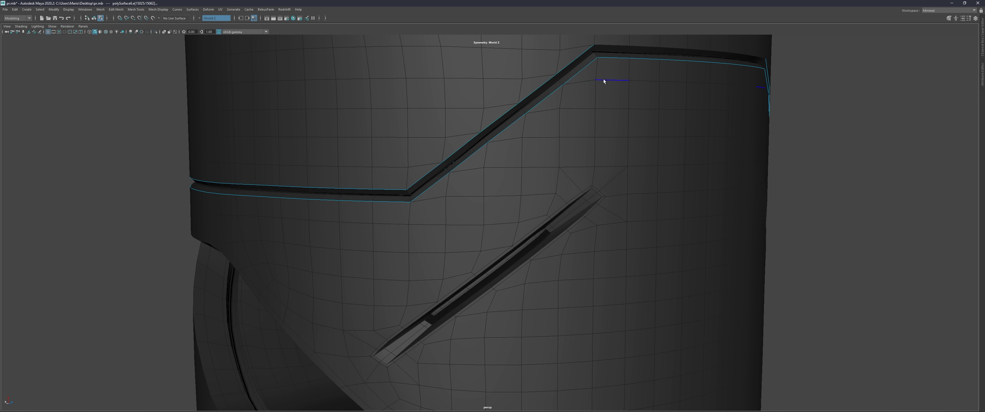
# Bevel the groove edges and preview the whole canister smoothed.
pyautogui.moveTo(604, 81)
pyautogui.keyDown('alt'); pyautogui.mouseDown()
pyautogui.moveTo(528, 136)
pyautogui.moveTo(499, 222)
pyautogui.moveTo(543, 160)
pyautogui.mouseUp(); pyautogui.keyUp('alt')
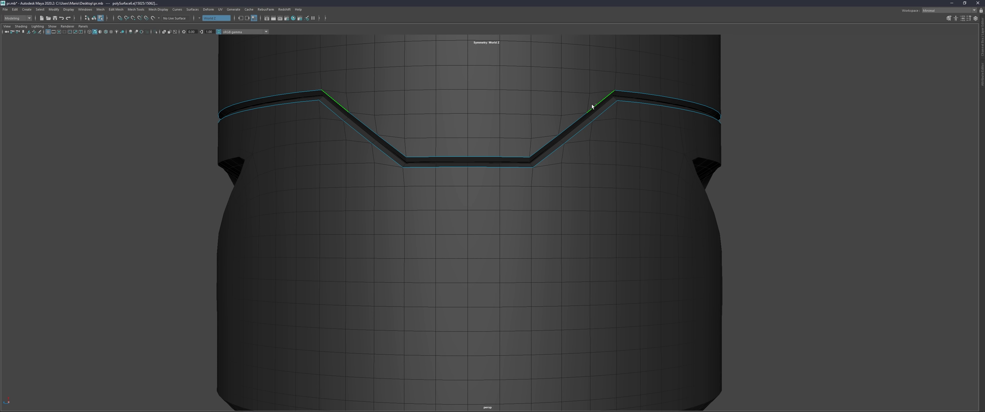
pyautogui.hotkey('ctrl', 'b')
pyautogui.scroll(2, 542, 161)
pyautogui.press('3')
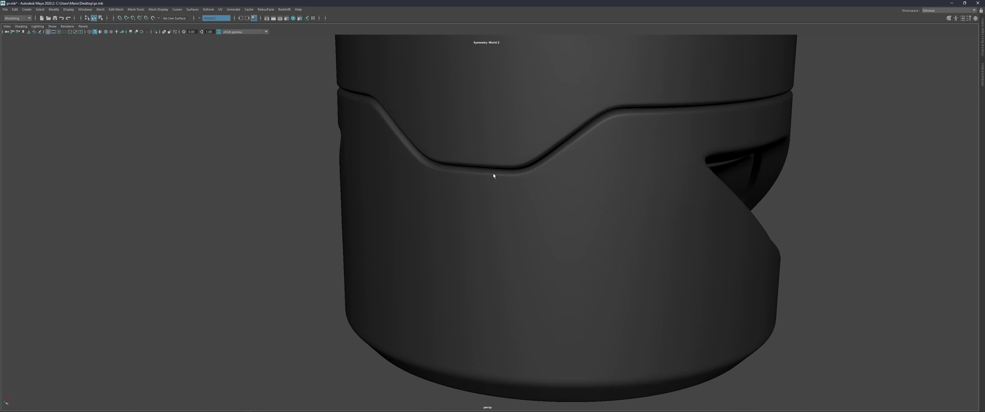
pyautogui.scroll(-10, 493, 173)
pyautogui.moveTo(567, 154)
pyautogui.keyDown('alt'); pyautogui.mouseDown()
pyautogui.moveTo(539, 198)
pyautogui.moveTo(538, 178)
pyautogui.mouseUp(); pyautogui.keyUp('alt')
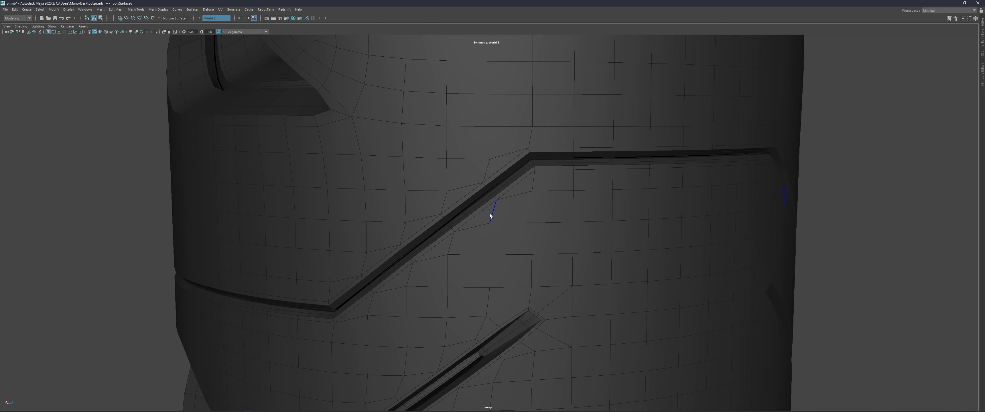
# Commit the pending supporting cut at the middle groove's angled corner.
pyautogui.keyDown('alt'); pyautogui.moveTo(425, 259); pyautogui.dragTo(366, 275); pyautogui.keyUp('alt')
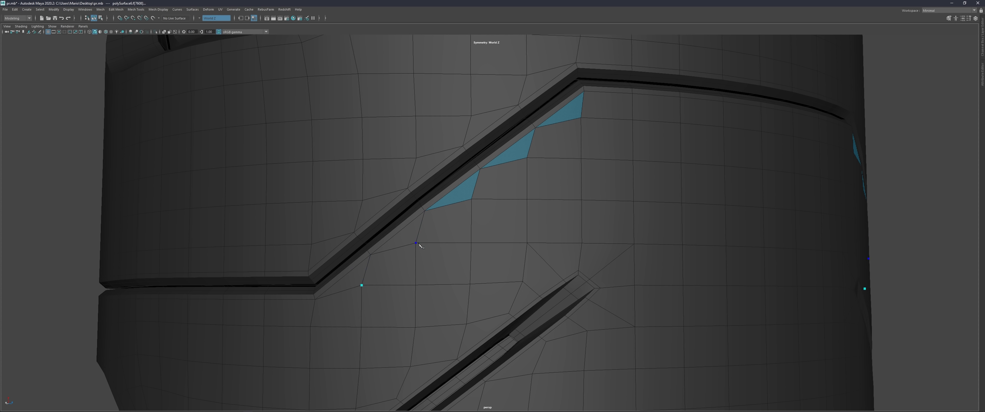
pyautogui.press('Return')
pyautogui.scroll(2, 547, 148)
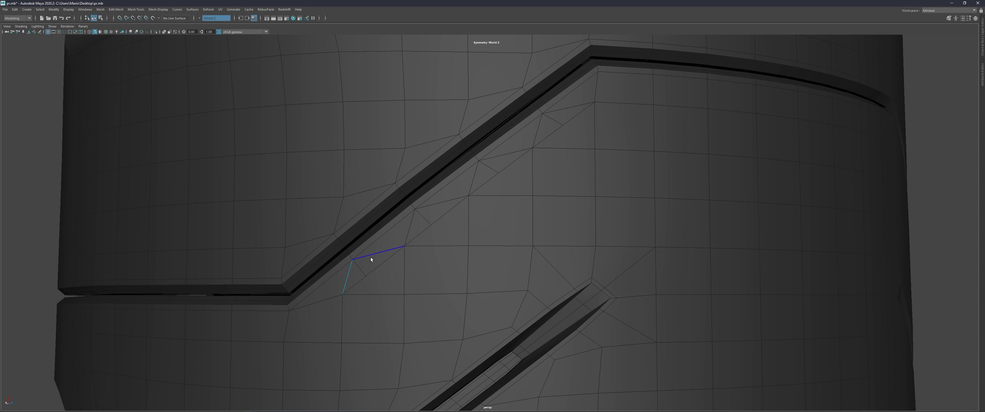
pyautogui.scroll(-3, 562, 127)
pyautogui.scroll(-2, 747, 227)
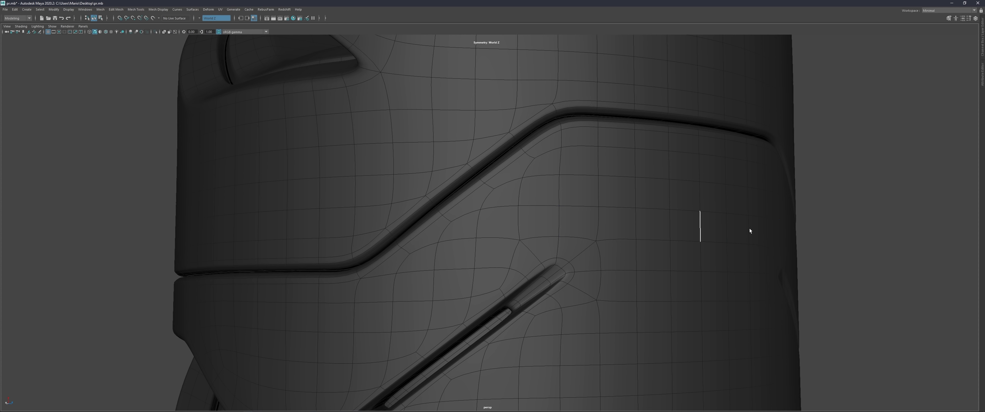
pyautogui.scroll(5, 473, 213)
pyautogui.scroll(3, 416, 224)
# Slice a new supporting edge parallel to the middle groove's diagonal.
pyautogui.click(399, 206)
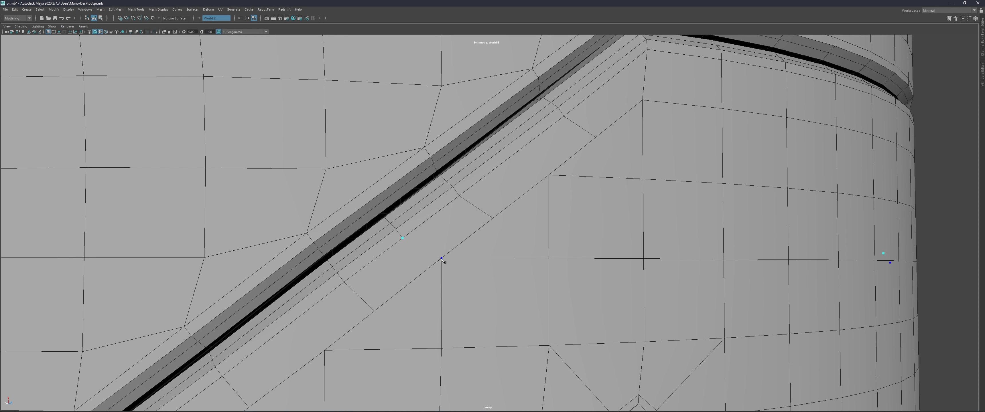
pyautogui.press('Return')
pyautogui.keyDown('alt'); pyautogui.moveTo(450, 250); pyautogui.dragTo(477, 186); pyautogui.keyUp('alt')
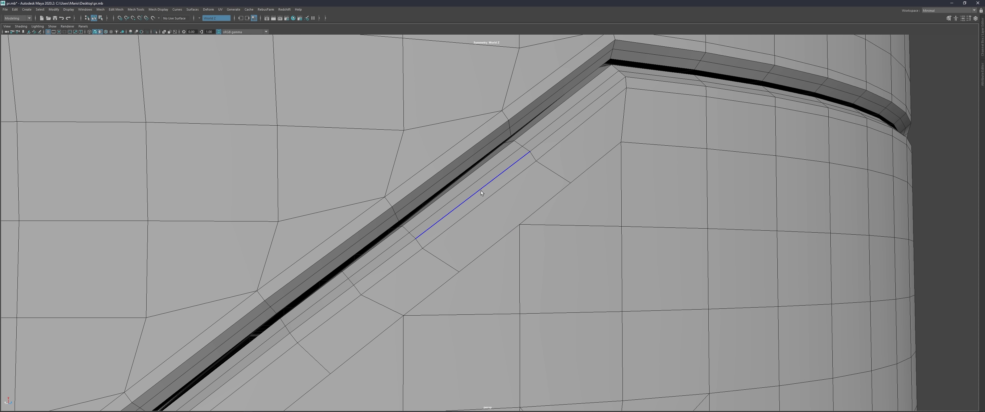
pyautogui.click(459, 183)
pyautogui.press('Return')
pyautogui.scroll(-2, 563, 190)
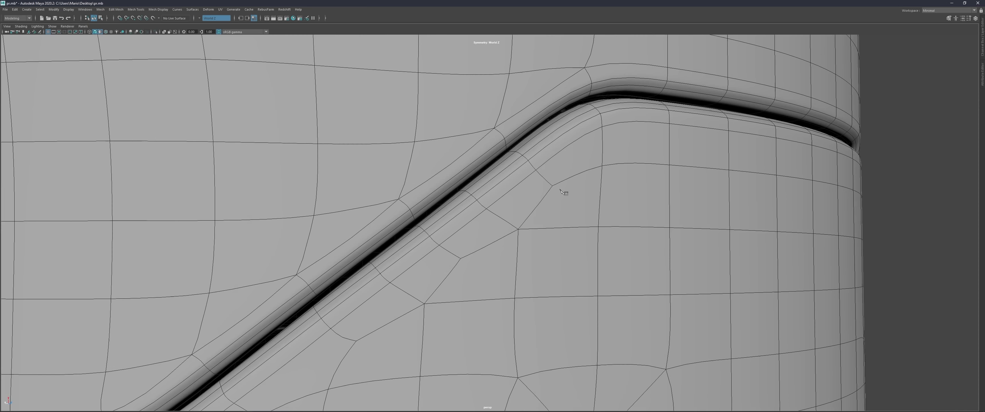
pyautogui.scroll(-3, 543, 199)
pyautogui.scroll(-2, 519, 211)
pyautogui.scroll(7, 487, 217)
pyautogui.press('g')
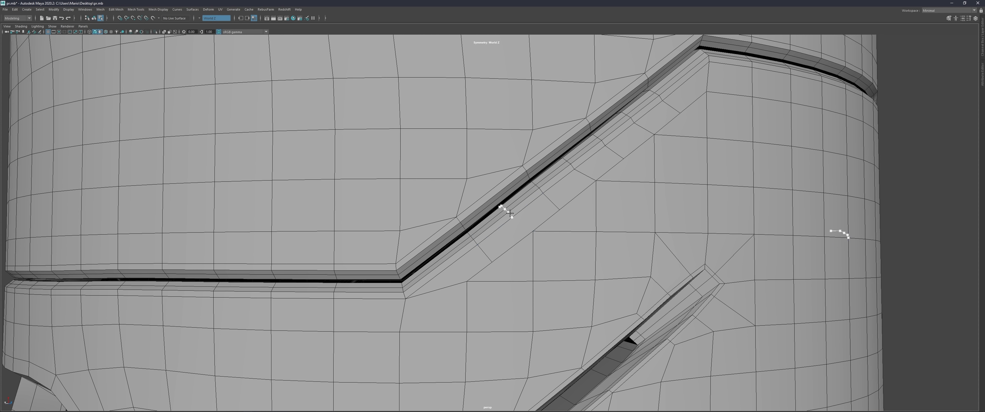
# Compare smooth preview with the low-poly cage to check the tightened channel.
pyautogui.scroll(-2, 557, 216)
pyautogui.press('3')
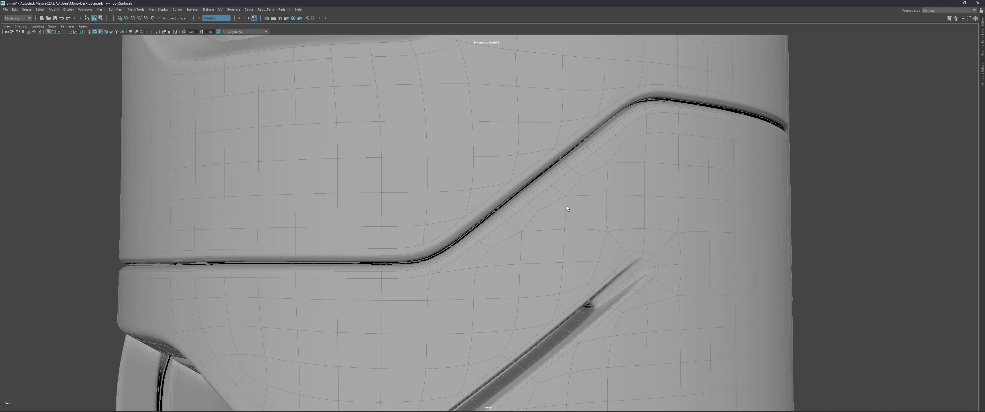
pyautogui.scroll(-3, 566, 206)
pyautogui.scroll(-2, 598, 194)
pyautogui.scroll(3, 602, 197)
pyautogui.press('1')
pyautogui.press('g')
pyautogui.scroll(-3, 483, 244)
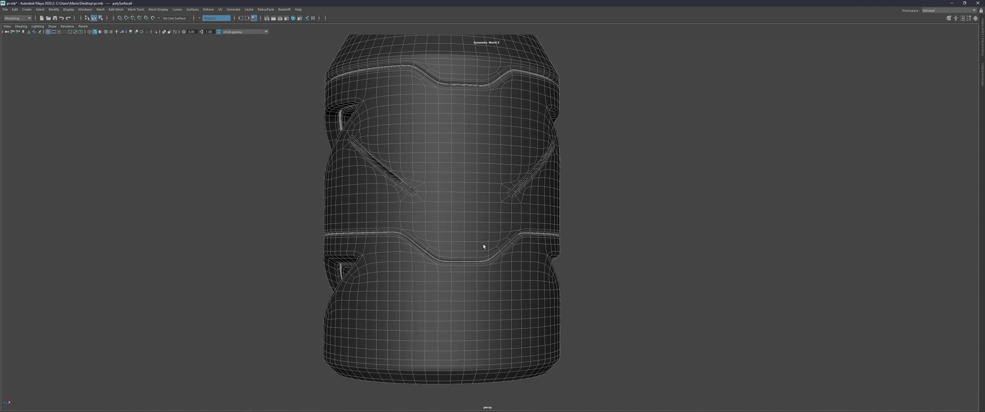
pyautogui.scroll(3, 482, 229)
pyautogui.scroll(2, 479, 215)
pyautogui.scroll(3, 458, 213)
# Draw mirrored diagonal Multi-Cut edges beside the slanted side slots and commit them.
pyautogui.scroll(4, 428, 199)
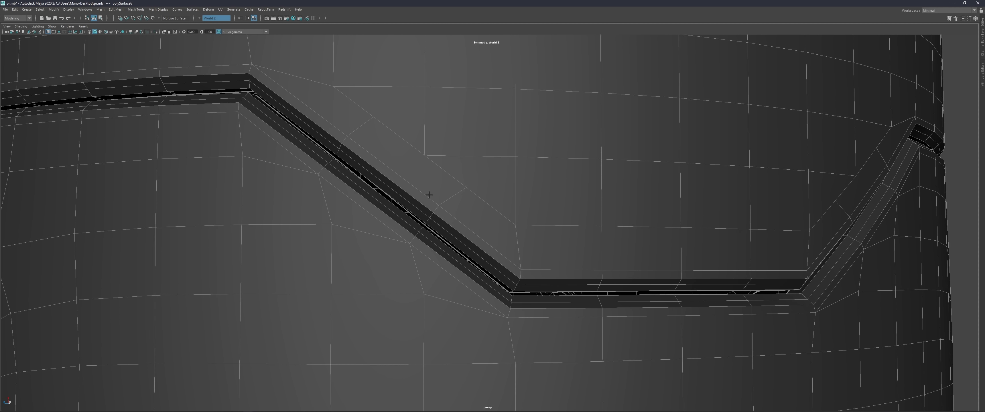
pyautogui.press('g')
pyautogui.scroll(-3, 413, 189)
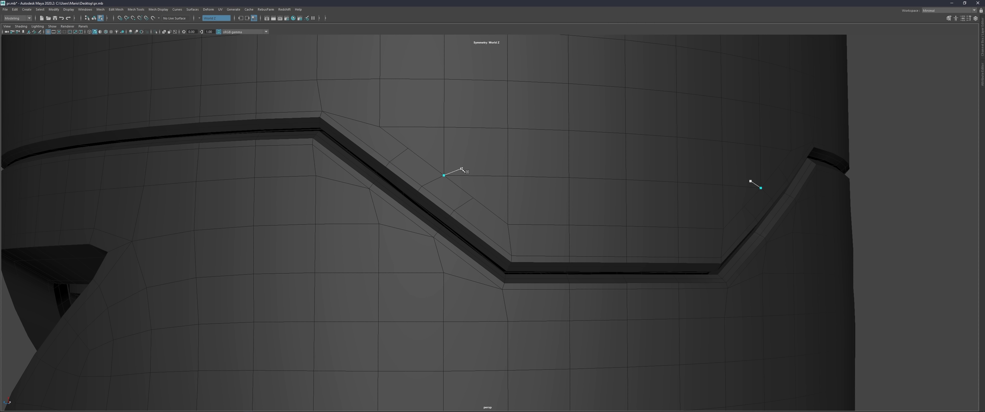
pyautogui.scroll(-2, 488, 180)
pyautogui.press('3')
pyautogui.press('w')
pyautogui.press('g')
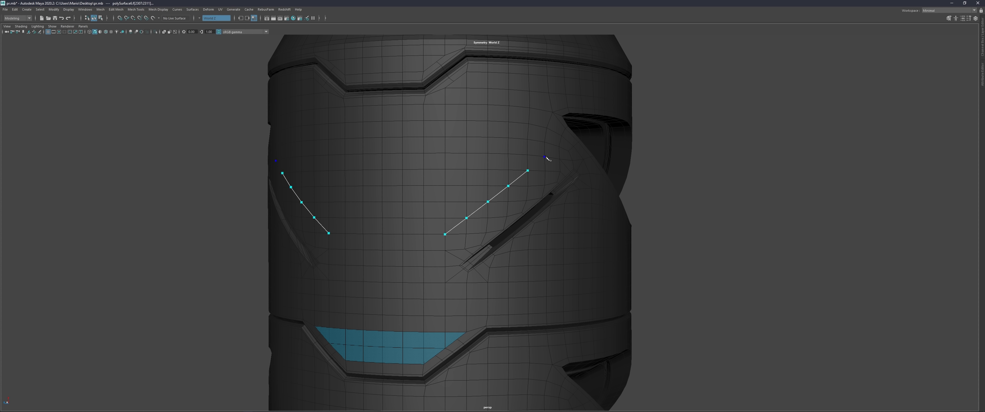
pyautogui.press('q')
pyautogui.scroll(2, 462, 255)
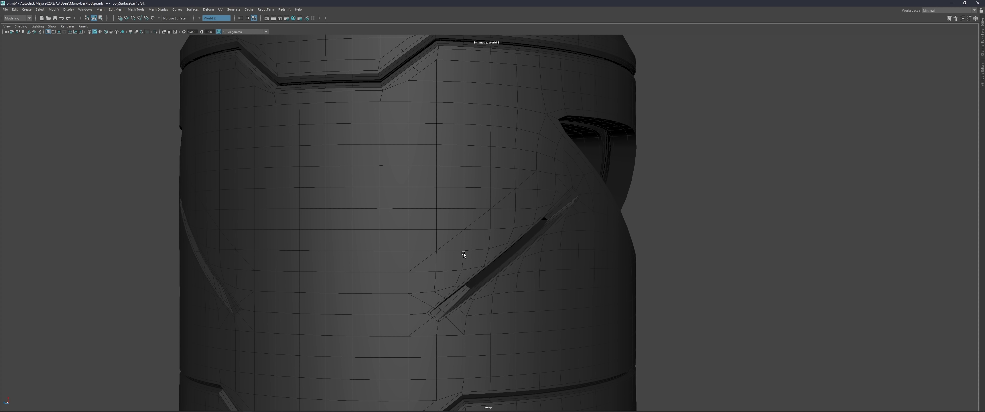
pyautogui.scroll(2, 400, 296)
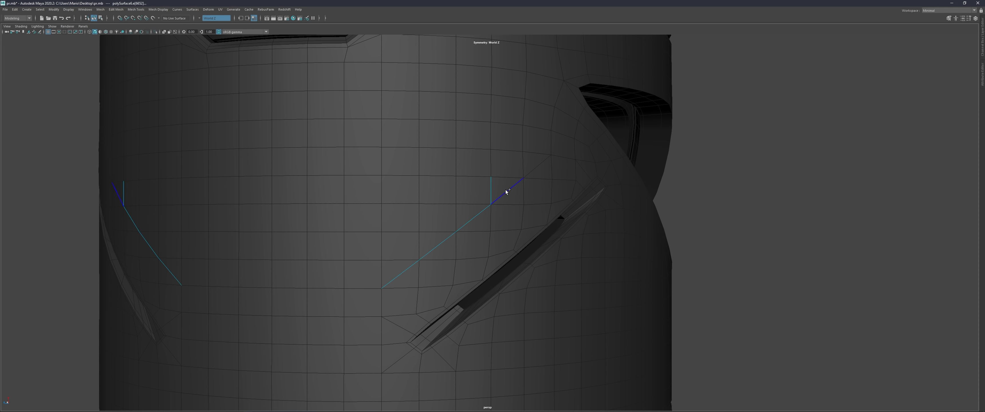
pyautogui.rightClick(566, 182)
# Check the new support edges in smooth preview (3), then return to the unsmoothed cage (1).
pyautogui.keyDown('alt'); pyautogui.moveTo(549, 196); pyautogui.dragTo(467, 222); pyautogui.keyUp('alt')
pyautogui.scroll(-3, 758, 153)
pyautogui.scroll(-4, 655, 194)
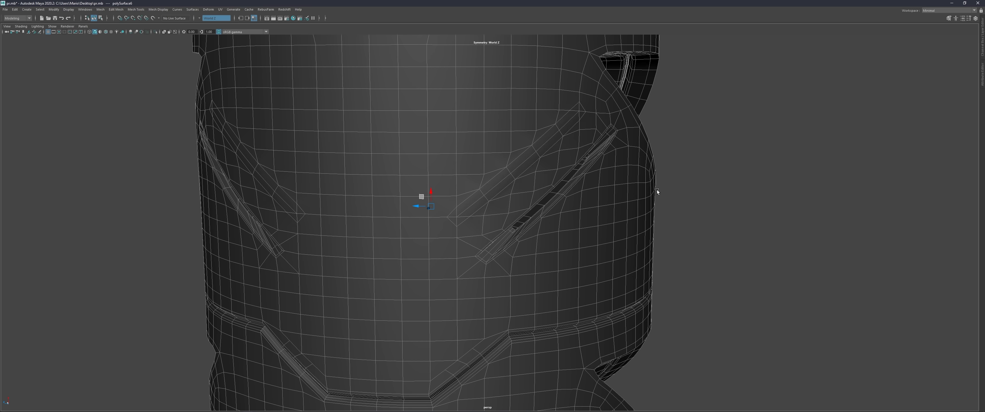
pyautogui.scroll(-2, 660, 194)
pyautogui.press('3')
pyautogui.moveTo(660, 193)
pyautogui.keyDown('alt'); pyautogui.mouseDown()
pyautogui.moveTo(556, 198)
pyautogui.moveTo(543, 237)
pyautogui.mouseUp(); pyautogui.keyUp('alt')
pyautogui.scroll(-4, 479, 237)
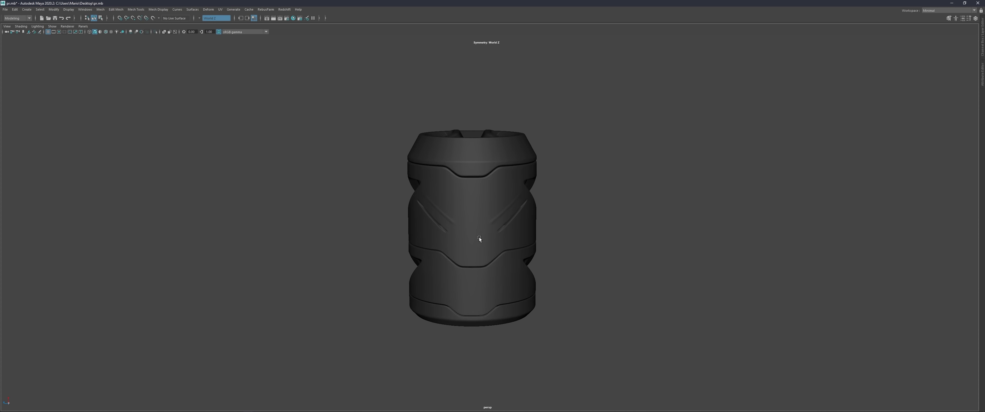
pyautogui.press('1')
pyautogui.scroll(6, 480, 248)
pyautogui.scroll(2, 458, 220)
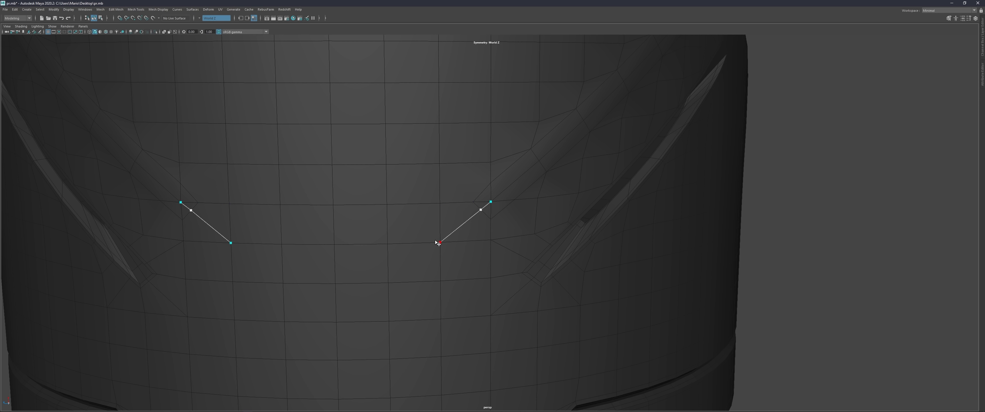
# Select an edge beside the slot on the upper band.
pyautogui.scroll(3, 451, 213)
pyautogui.scroll(2, 462, 202)
pyautogui.scroll(1, 466, 220)
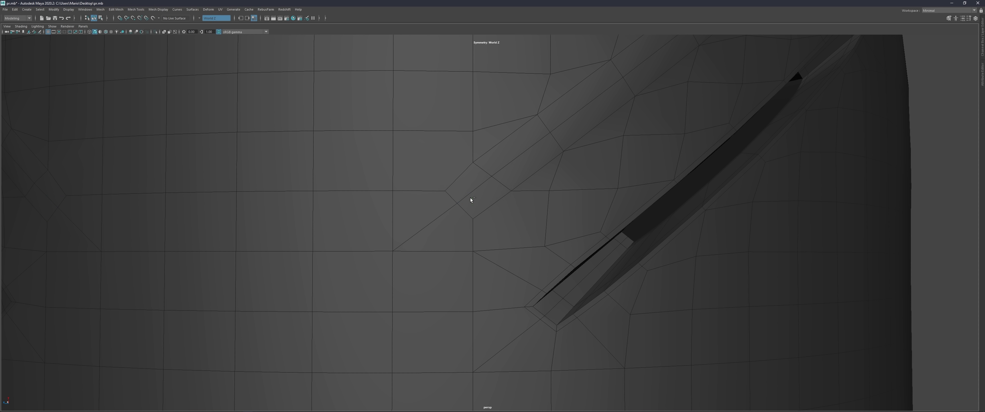
pyautogui.scroll(-3, 470, 200)
pyautogui.moveTo(464, 202)
pyautogui.keyDown('alt'); pyautogui.mouseDown()
pyautogui.moveTo(508, 227)
pyautogui.moveTo(450, 233)
pyautogui.mouseUp(); pyautogui.keyUp('alt')
pyautogui.scroll(2, 450, 233)
pyautogui.click(406, 244)
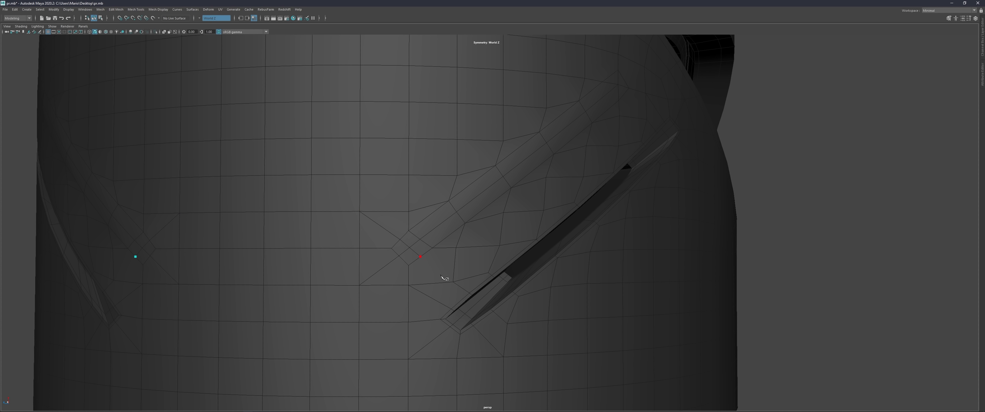
# Toggle smooth preview on and off to inspect the new strip outline around the slot.
pyautogui.press('F8')
pyautogui.scroll(-3, 725, 235)
pyautogui.scroll(-5, 506, 200)
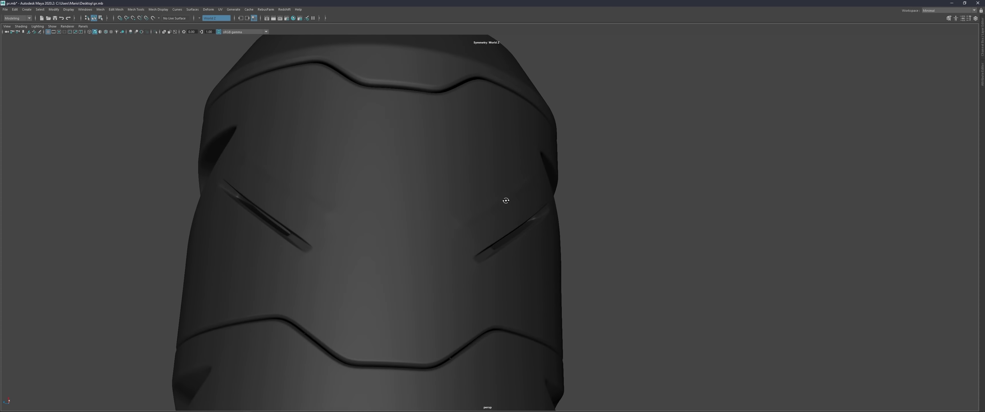
pyautogui.keyDown('alt'); pyautogui.moveTo(506, 200); pyautogui.dragTo(475, 230); pyautogui.keyUp('alt')
pyautogui.press('F8')
pyautogui.scroll(3, 568, 167)
pyautogui.scroll(3, 489, 225)
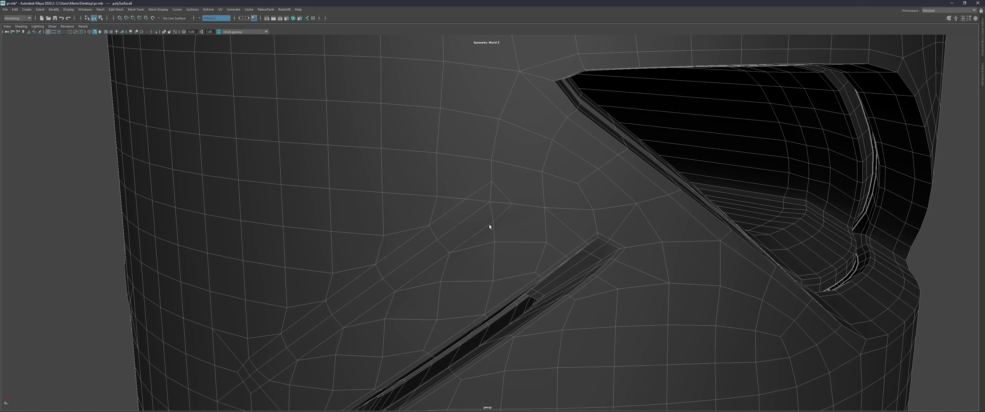
pyautogui.scroll(3, 492, 222)
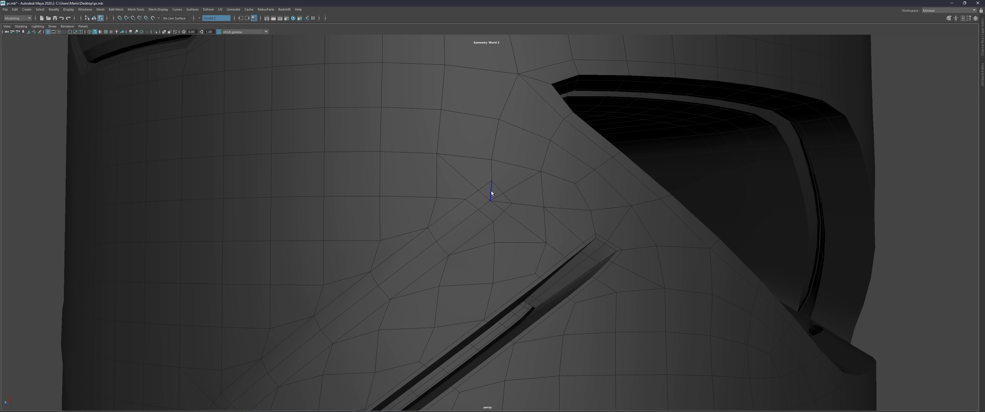
pyautogui.press('F8')
pyautogui.scroll(-3, 503, 202)
pyautogui.scroll(-3, 534, 252)
pyautogui.scroll(-3, 619, 201)
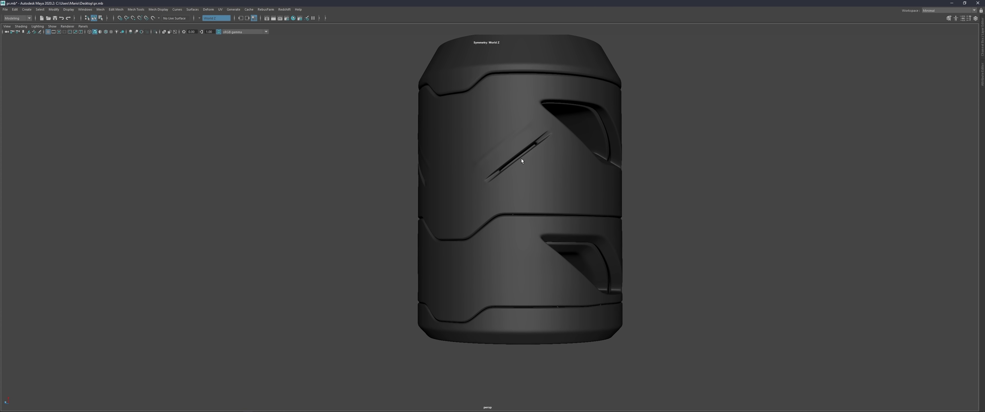
pyautogui.scroll(-2, 479, 222)
# Select the polySurface6 canister mesh and enter component mode for its lower band.
pyautogui.moveTo(479, 221)
pyautogui.keyDown('alt'); pyautogui.mouseDown()
pyautogui.moveTo(454, 238)
pyautogui.moveTo(486, 250)
pyautogui.mouseUp(); pyautogui.keyUp('alt')
pyautogui.click(485, 251)
pyautogui.scroll(3, 485, 206)
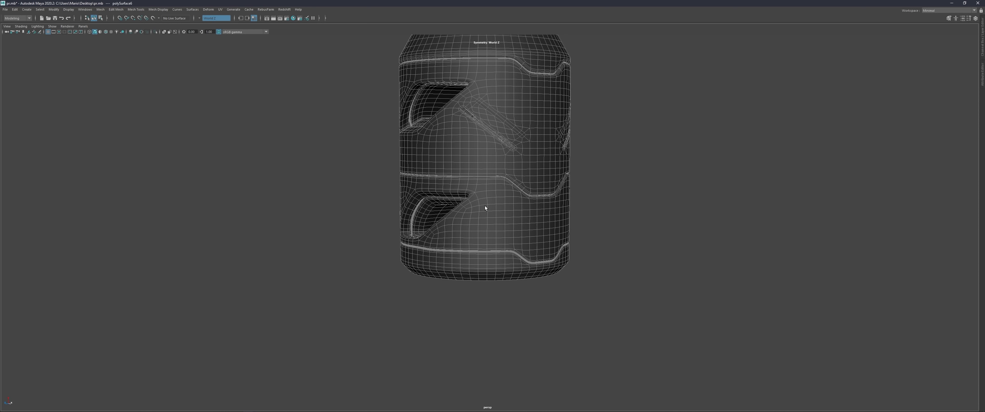
pyautogui.scroll(3, 468, 217)
pyautogui.press('F9')
pyautogui.scroll(2, 465, 217)
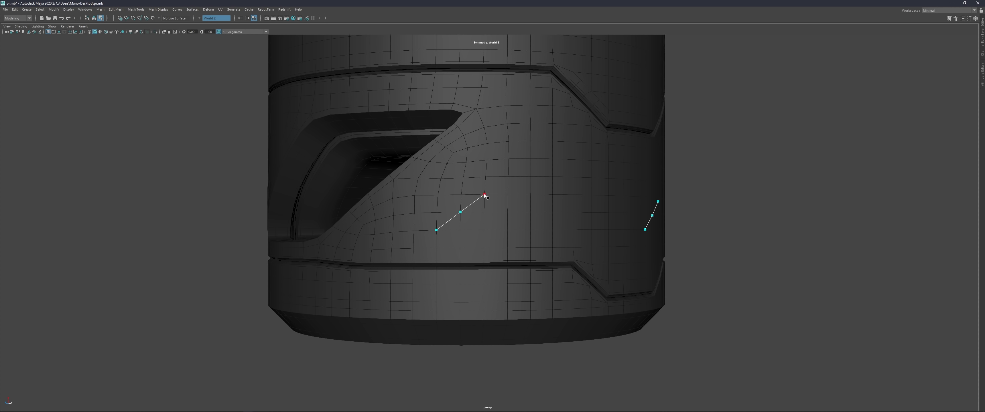
# Commit the lower-band diagonal cut and extract the lower band's faces as a separate piece.
pyautogui.scroll(-2, 552, 143)
pyautogui.scroll(2, 488, 229)
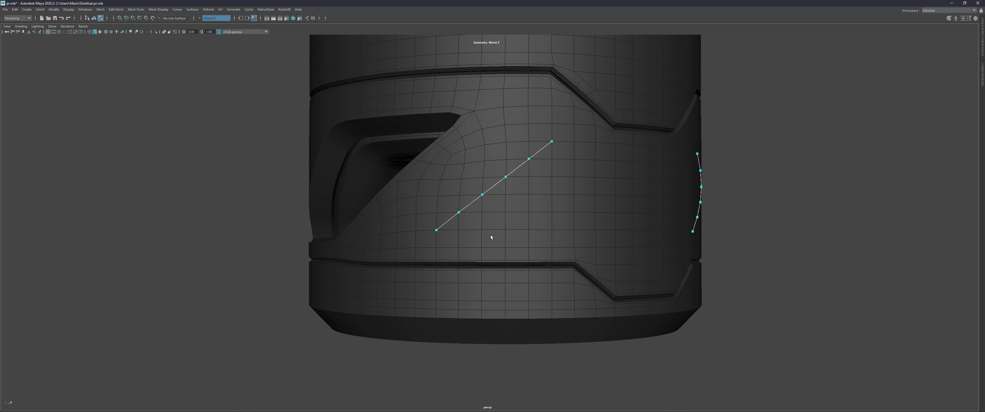
pyautogui.press('Return')
pyautogui.scroll(2, 495, 201)
pyautogui.keyDown('shift'); pyautogui.click(463, 307); pyautogui.keyUp('shift')
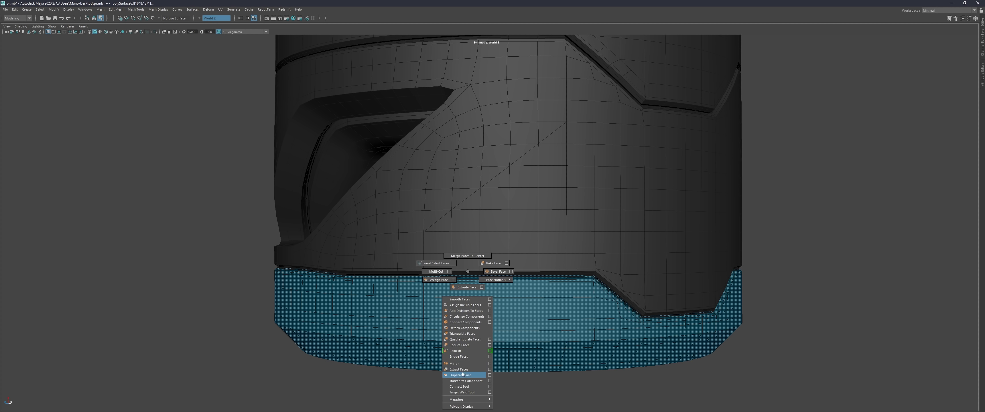
pyautogui.keyDown('shift'); pyautogui.moveTo(464, 275); pyautogui.dragTo(464, 373, button='right'); pyautogui.keyUp('shift')
pyautogui.hotkey('ctrl', 'F11')
pyautogui.keyDown('shift'); pyautogui.moveTo(549, 194); pyautogui.dragTo(539, 285, button='right'); pyautogui.keyUp('shift')
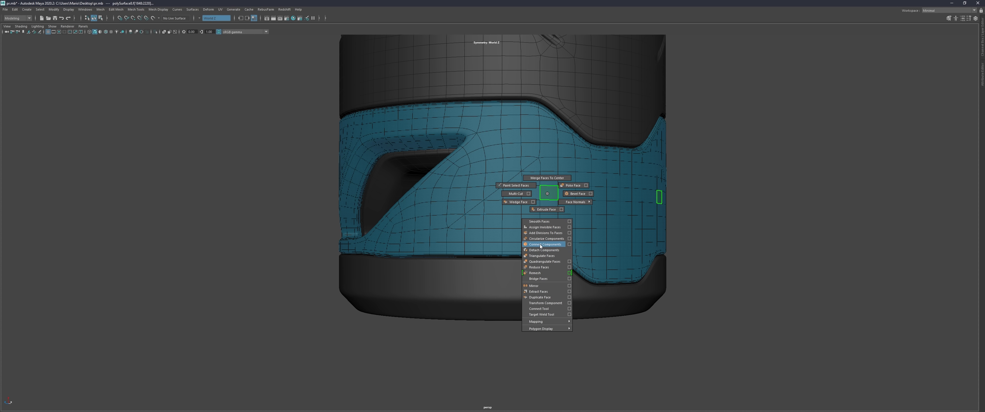
pyautogui.click(594, 208)
# Select the top cap faces and extract them as a separate piece.
pyautogui.keyDown('alt'); pyautogui.moveTo(595, 208); pyautogui.dragTo(546, 213); pyautogui.keyUp('alt')
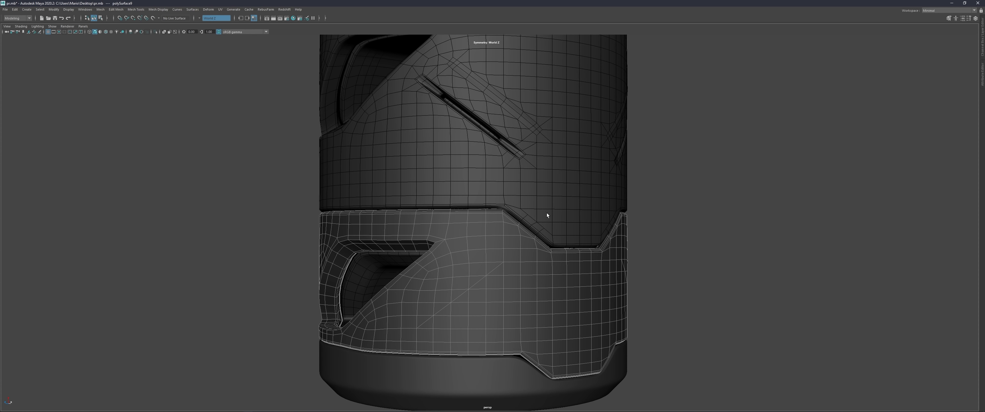
pyautogui.scroll(-3, 537, 272)
pyautogui.moveTo(680, 253)
pyautogui.keyDown('alt'); pyautogui.mouseDown()
pyautogui.moveTo(542, 261)
pyautogui.moveTo(513, 204)
pyautogui.mouseUp(); pyautogui.keyUp('alt')
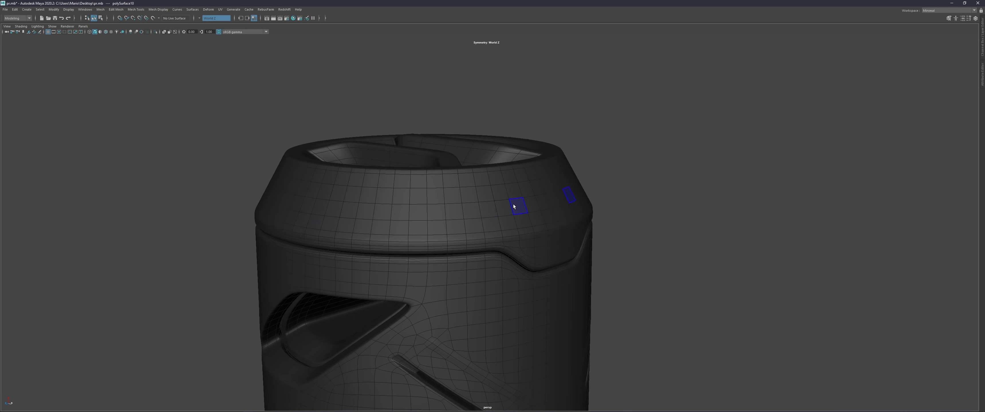
pyautogui.doubleClick(513, 204)
pyautogui.keyDown('shift'); pyautogui.moveTo(534, 189); pyautogui.dragTo(532, 285, button='right'); pyautogui.keyUp('shift')
pyautogui.click(604, 229)
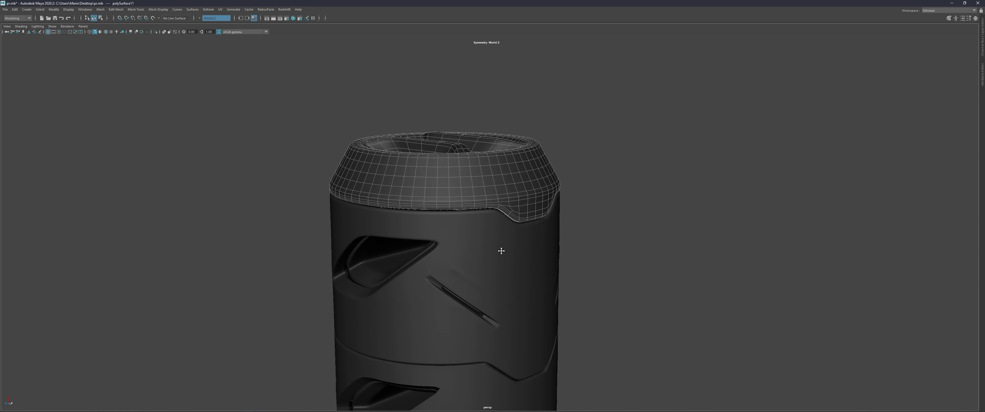
pyautogui.keyDown('alt'); pyautogui.moveTo(604, 229); pyautogui.dragTo(483, 221, button='middle'); pyautogui.keyUp('alt')
pyautogui.keyDown('alt'); pyautogui.moveTo(483, 222); pyautogui.dragTo(417, 194); pyautogui.keyUp('alt')
# Bevel the diagonal side-panel edge into a strip and cut a diagonal edge to its corner vertex.
pyautogui.press('F10')
pyautogui.click(435, 192)
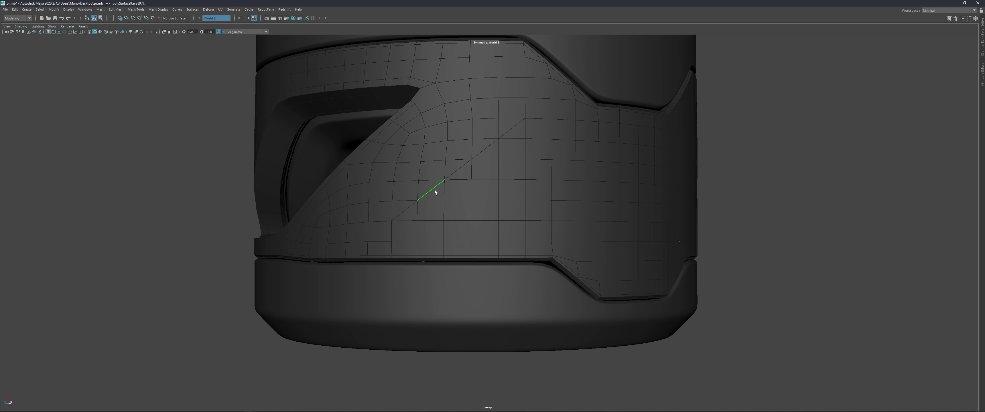
pyautogui.hotkey('ctrl', 'b')
pyautogui.scroll(1, 416, 202)
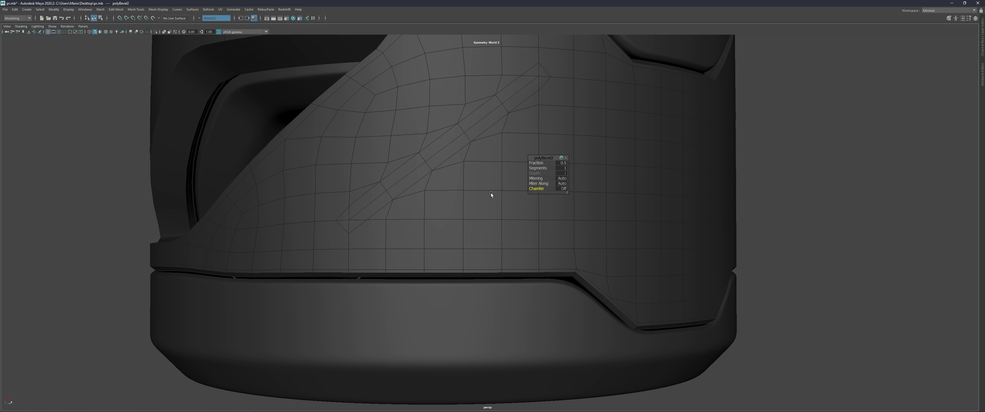
pyautogui.scroll(2, 490, 194)
pyautogui.scroll(1, 390, 234)
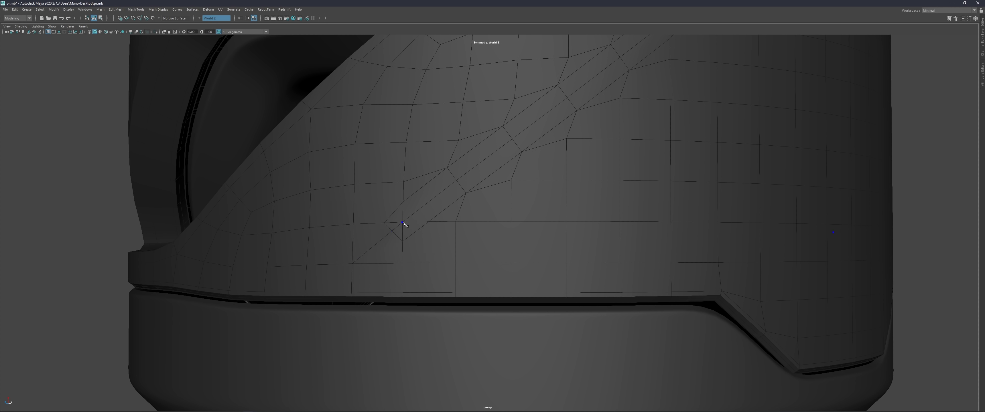
pyautogui.click(455, 264)
pyautogui.press('Return')
pyautogui.scroll(1, 420, 262)
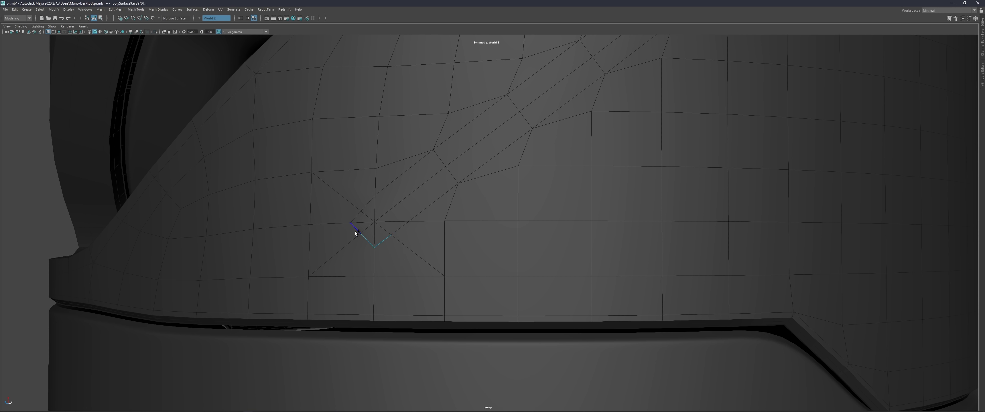
# Cut a vertical edge connecting the two lower vertices at the strip's end.
pyautogui.click(373, 223)
pyautogui.click(374, 247)
pyautogui.press('Return')
pyautogui.scroll(1, 368, 234)
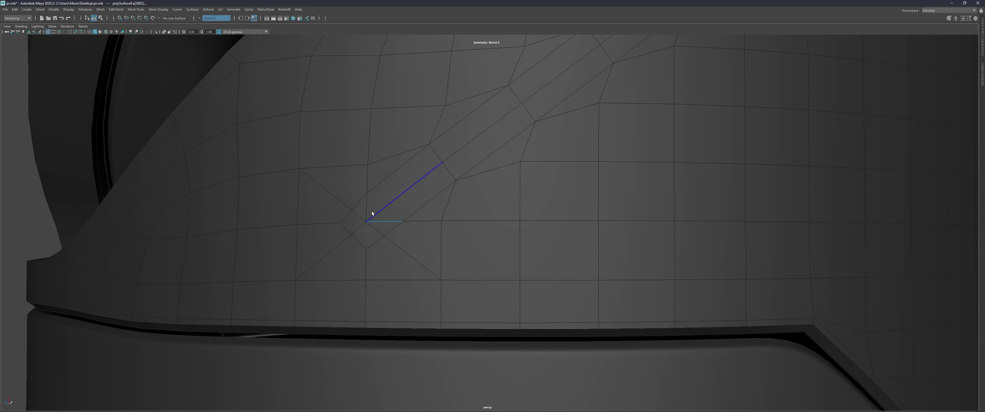
pyautogui.scroll(-5, 363, 207)
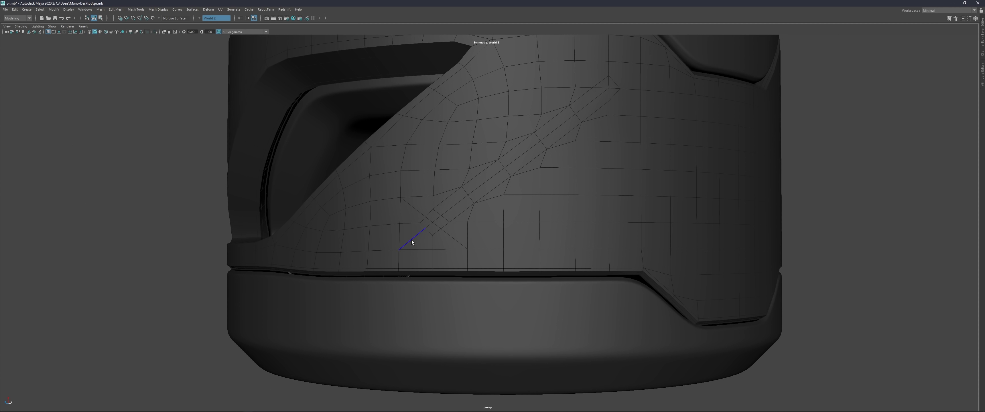
pyautogui.scroll(5, 418, 260)
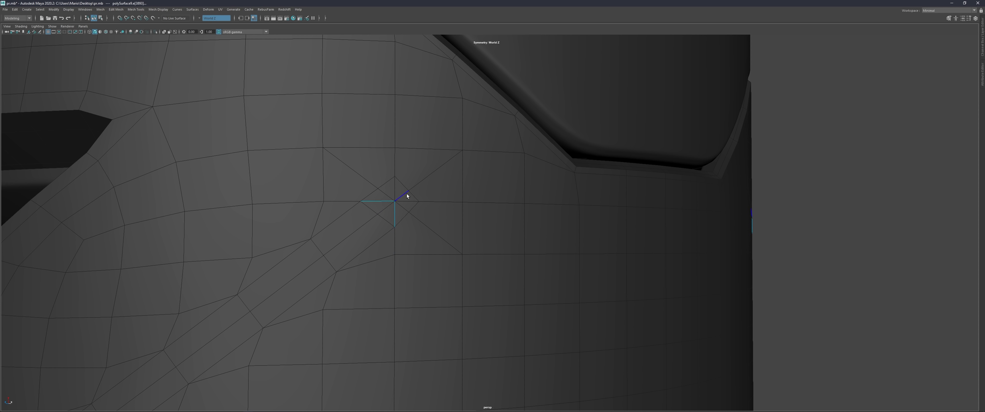
# Select the diagonal face strip and extrude it twice, sinking it into the surface.
pyautogui.click(395, 189)
pyautogui.scroll(-3, 476, 150)
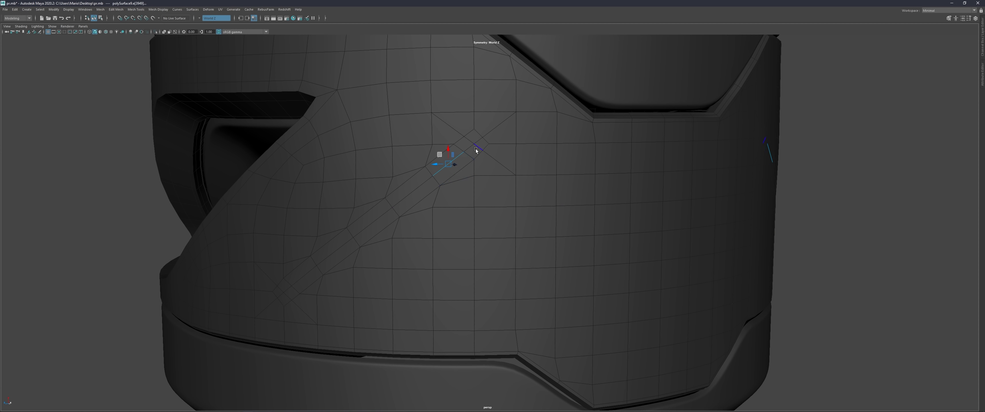
pyautogui.keyDown('shift'); pyautogui.doubleClick(287, 296); pyautogui.keyUp('shift')
pyautogui.hotkey('ctrl', 'e')
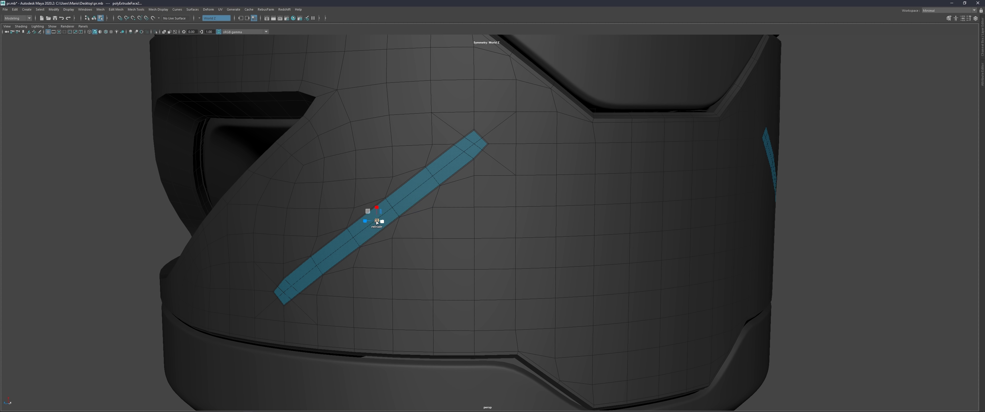
pyautogui.hotkey('ctrl', 'e')
pyautogui.keyDown('alt'); pyautogui.moveTo(378, 220); pyautogui.dragTo(379, 224); pyautogui.keyUp('alt')
pyautogui.scroll(-5, 381, 229)
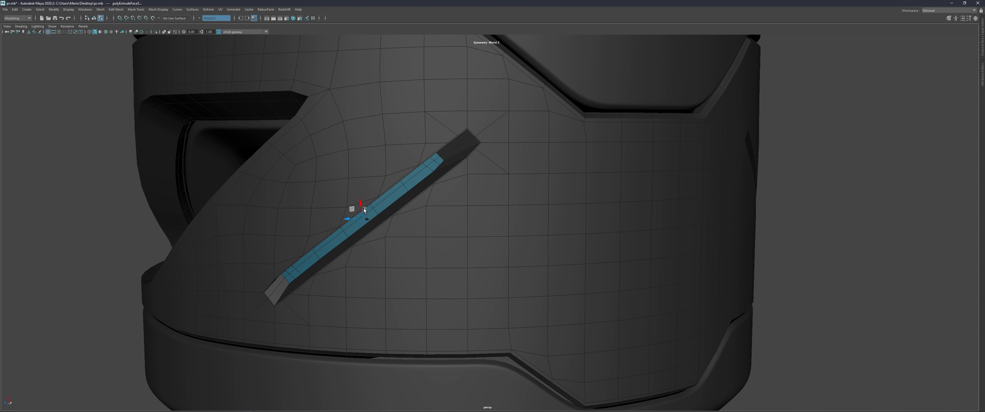
pyautogui.scroll(-5, 411, 213)
pyautogui.scroll(-5, 538, 232)
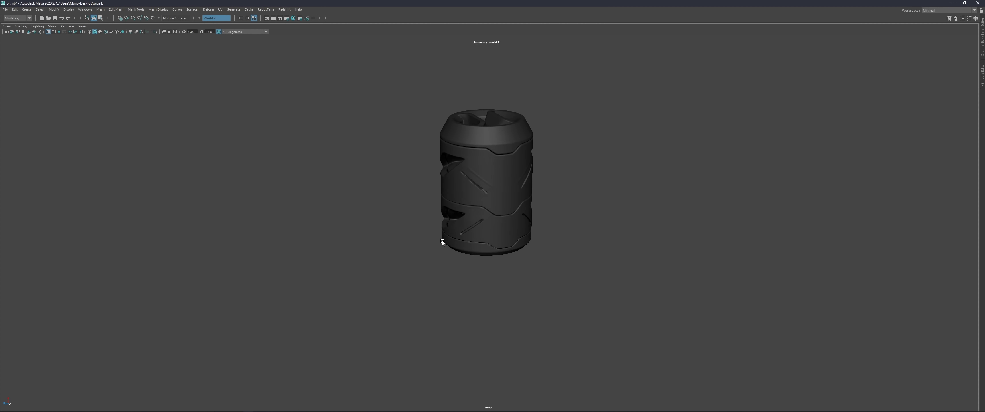
# Undo the strip's extrusion with Ctrl+Z, leaving flat faces.
pyautogui.scroll(5, 439, 245)
pyautogui.scroll(5, 439, 245)
pyautogui.scroll(3, 444, 208)
pyautogui.scroll(-5, 440, 224)
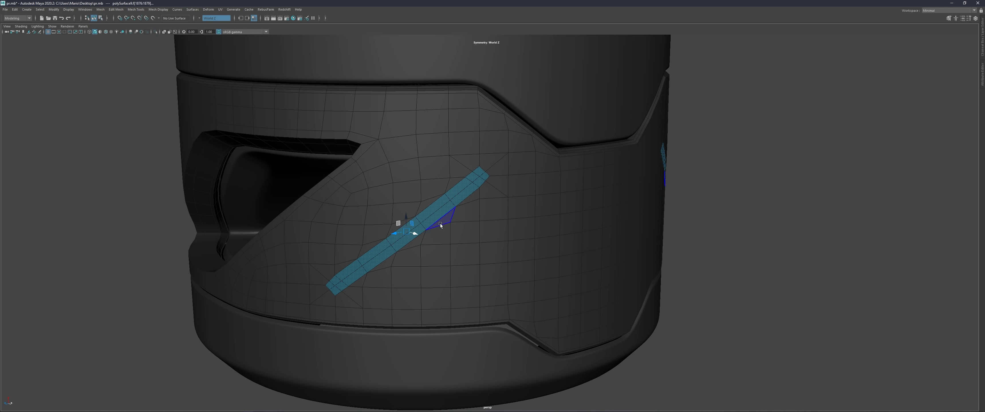
pyautogui.scroll(5, 423, 188)
pyautogui.hotkey('ctrl', 'z')
pyautogui.scroll(3, 378, 202)
# Pick a face beside the strip's tip and cut a new edge toward it.
pyautogui.scroll(-5, 500, 129)
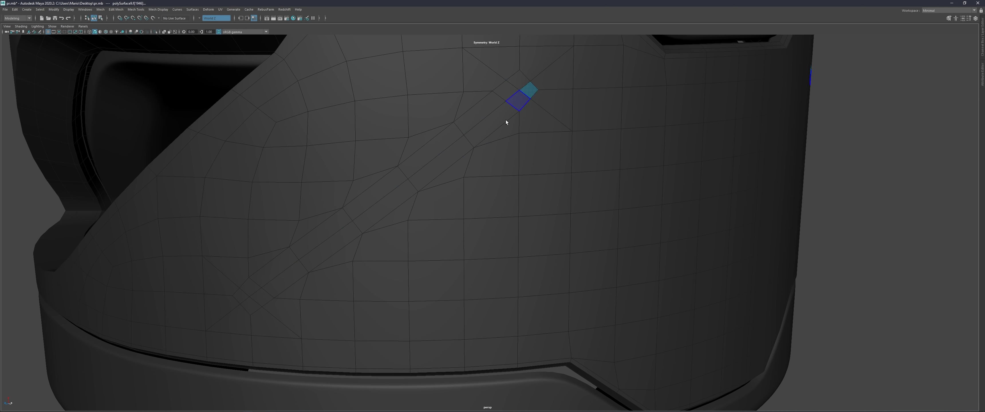
pyautogui.scroll(5, 505, 120)
pyautogui.click(531, 94)
pyautogui.click(250, 320)
pyautogui.press('Return')
pyautogui.scroll(2, 405, 177)
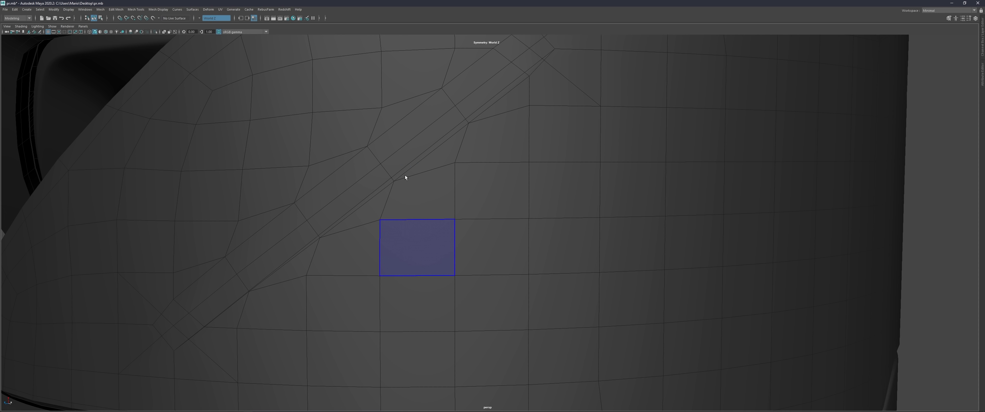
# Inspect the diamond-shaped vertex junction at the strip's end in vertex mode.
pyautogui.press('F9')
pyautogui.moveTo(372, 201)
pyautogui.keyDown('alt'); pyautogui.mouseDown()
pyautogui.moveTo(530, 144)
pyautogui.moveTo(485, 198)
pyautogui.mouseUp(); pyautogui.keyUp('alt')
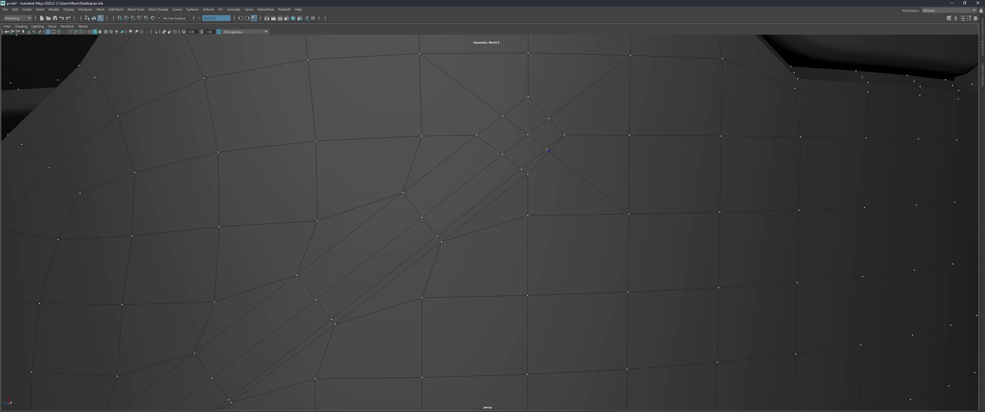
pyautogui.keyDown('alt'); pyautogui.moveTo(444, 248); pyautogui.dragTo(451, 206); pyautogui.keyUp('alt')
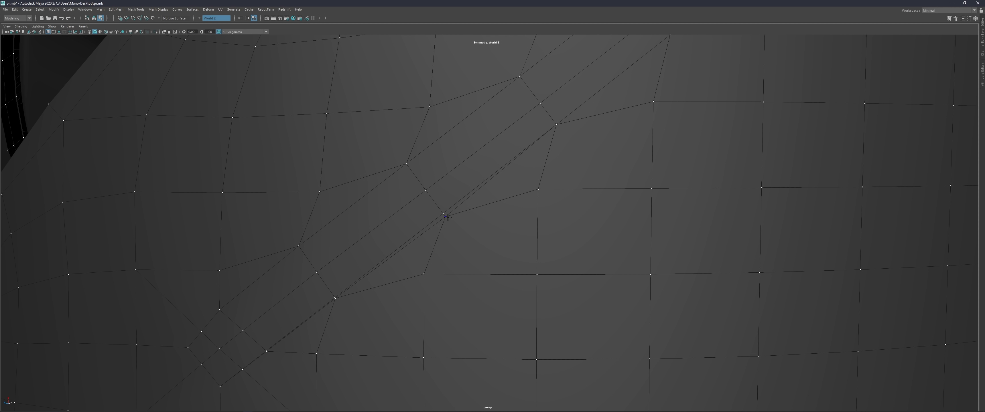
pyautogui.scroll(3, 452, 206)
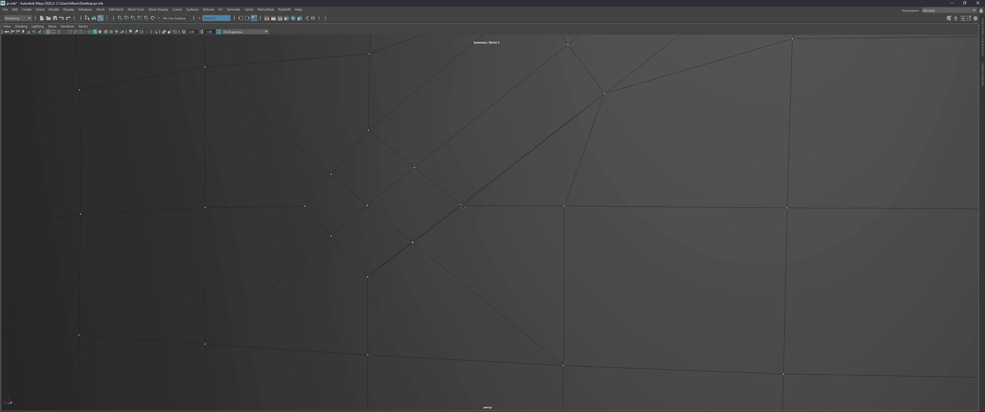
pyautogui.keyDown('alt'); pyautogui.moveTo(437, 197); pyautogui.dragTo(393, 211, button='middle'); pyautogui.keyUp('alt')
pyautogui.scroll(-5, 393, 212)
pyautogui.keyDown('alt'); pyautogui.moveTo(378, 213); pyautogui.dragTo(510, 172); pyautogui.keyUp('alt')
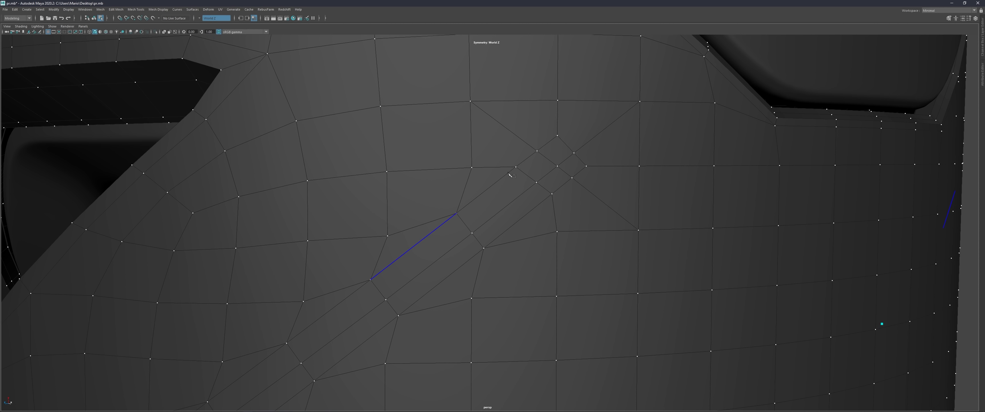
pyautogui.scroll(4, 514, 170)
pyautogui.scroll(3, 514, 172)
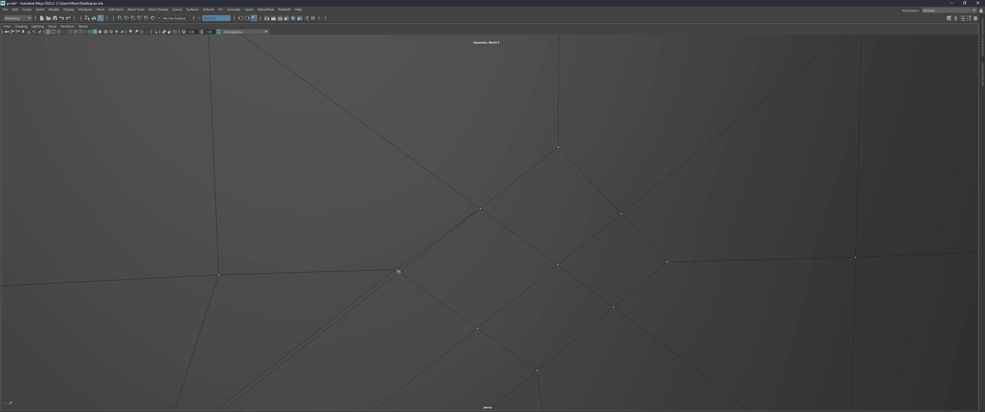
# Select the whole diagonal face loop along the strip.
pyautogui.moveTo(402, 271)
pyautogui.keyDown('alt'); pyautogui.mouseDown()
pyautogui.moveTo(442, 255)
pyautogui.moveTo(483, 218)
pyautogui.mouseUp(); pyautogui.keyUp('alt')
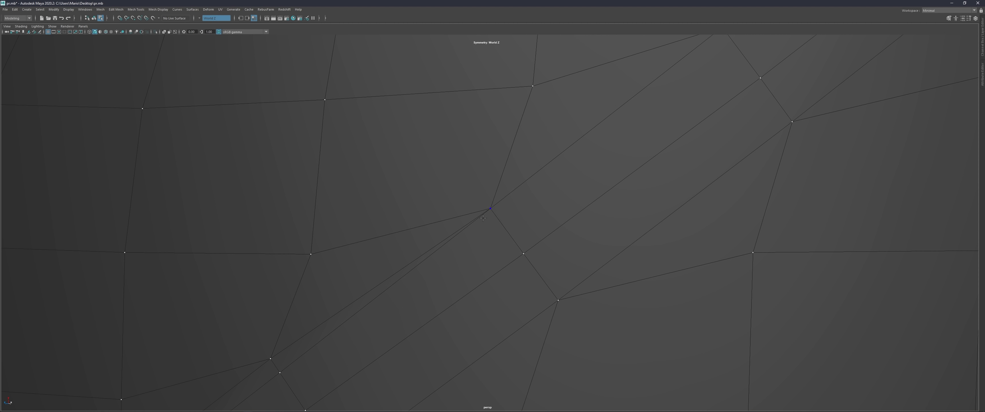
pyautogui.keyDown('alt'); pyautogui.moveTo(483, 218); pyautogui.dragTo(429, 217, button='right'); pyautogui.keyUp('alt')
pyautogui.keyDown('alt'); pyautogui.moveTo(428, 217); pyautogui.dragTo(528, 130, button='middle'); pyautogui.keyUp('alt')
pyautogui.scroll(-5, 401, 260)
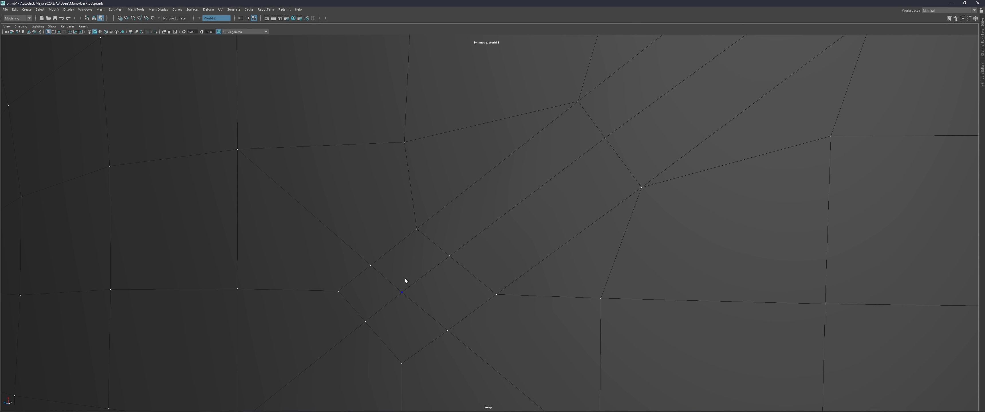
pyautogui.keyDown('alt'); pyautogui.moveTo(404, 279); pyautogui.dragTo(302, 379); pyautogui.keyUp('alt')
pyautogui.keyDown('shift'); pyautogui.doubleClick(300, 378); pyautogui.keyUp('shift')
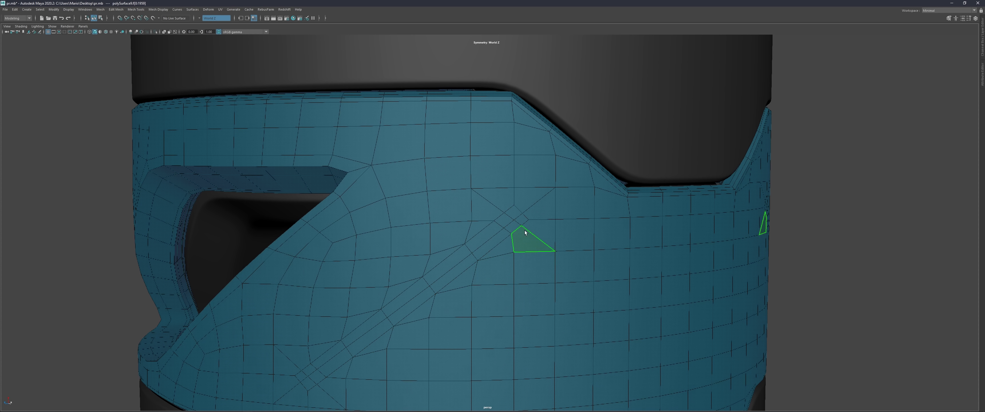
# Extrude the diagonal face loop with 0.095 offset, then extrude again with negative thickness to recess it.
pyautogui.hotkey('ctrl', 'e')
pyautogui.press('f')
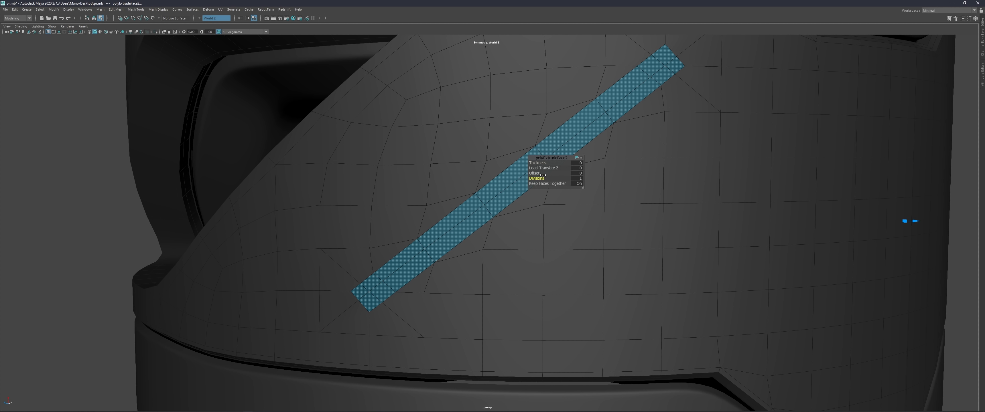
pyautogui.moveTo(542, 175)
pyautogui.mouseDown()
pyautogui.moveTo(558, 173)
pyautogui.moveTo(431, 212)
pyautogui.moveTo(521, 186)
pyautogui.moveTo(514, 166)
pyautogui.moveTo(449, 182)
pyautogui.mouseUp()
pyautogui.hotkey('ctrl', 'e')
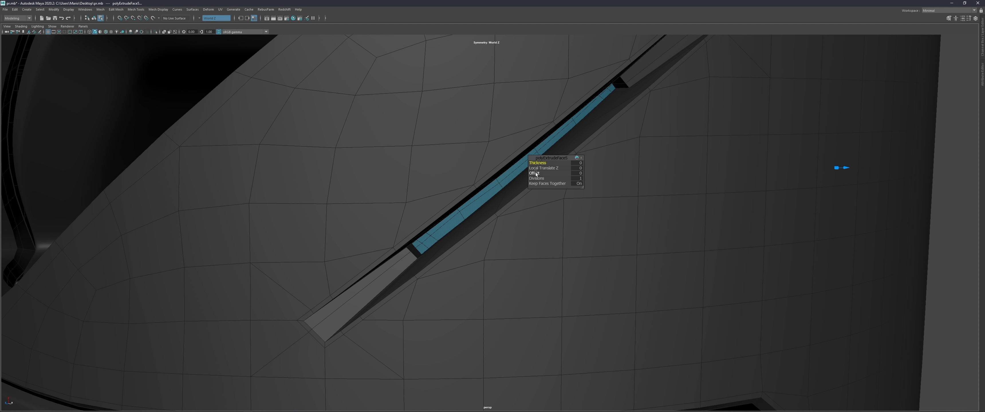
pyautogui.press('q')
pyautogui.scroll(-5, 389, 271)
pyautogui.scroll(-5, 468, 247)
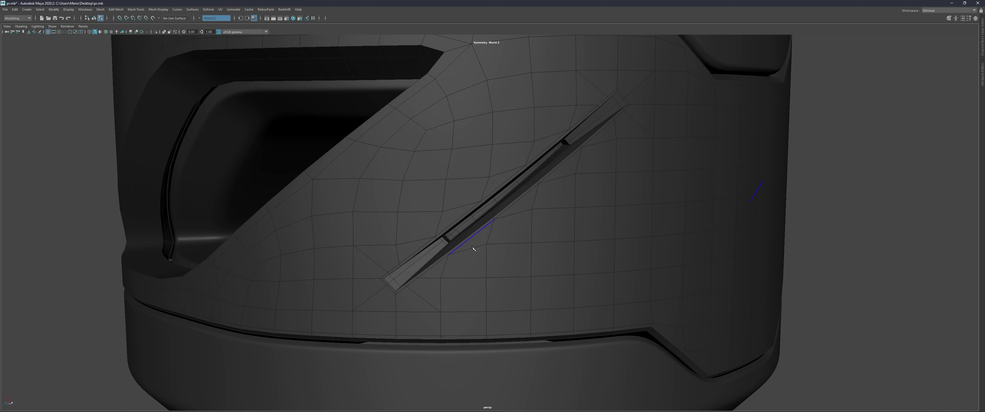
pyautogui.scroll(-3, 754, 176)
pyautogui.moveTo(753, 177)
pyautogui.keyDown('alt'); pyautogui.mouseDown()
pyautogui.moveTo(514, 197)
pyautogui.moveTo(512, 242)
pyautogui.mouseUp(); pyautogui.keyUp('alt')
# Select a vertical strip of front faces and extrude it with offset 0.221.
pyautogui.scroll(-3, 516, 215)
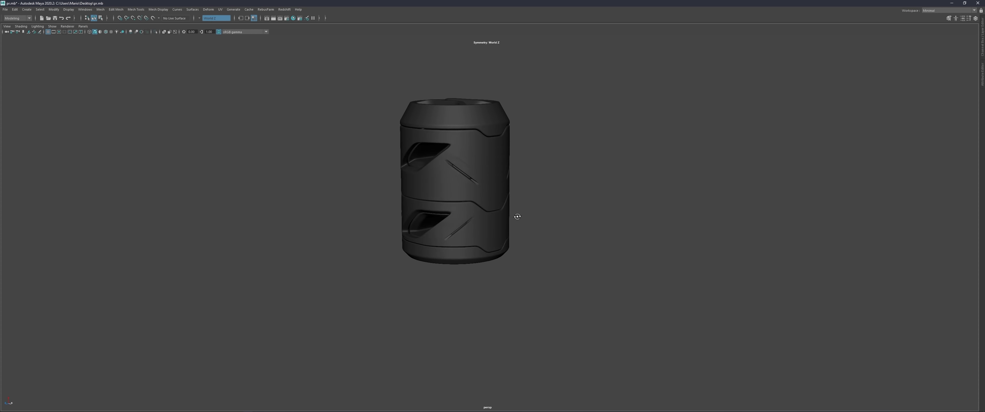
pyautogui.keyDown('alt'); pyautogui.moveTo(516, 215); pyautogui.dragTo(452, 221); pyautogui.keyUp('alt')
pyautogui.scroll(8, 453, 221)
pyautogui.click(452, 221)
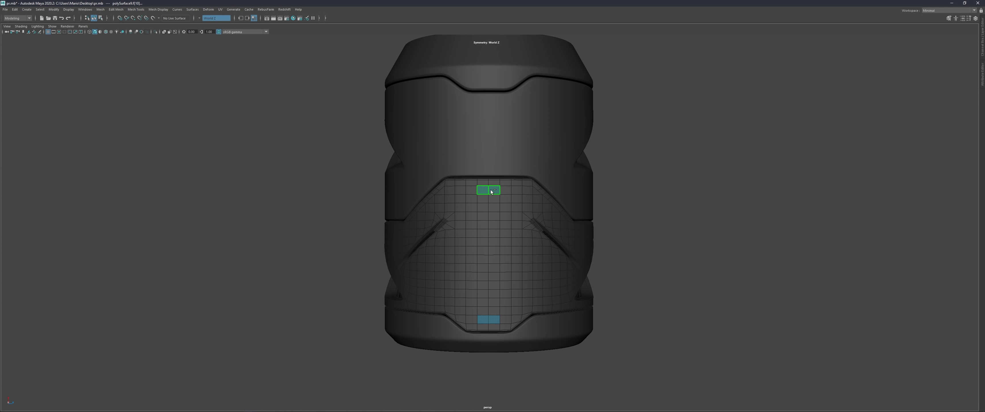
pyautogui.moveTo(478, 187); pyautogui.dragTo(511, 317)
pyautogui.scroll(3, 497, 208)
pyautogui.scroll(1, 497, 209)
pyautogui.hotkey('ctrl', 'e')
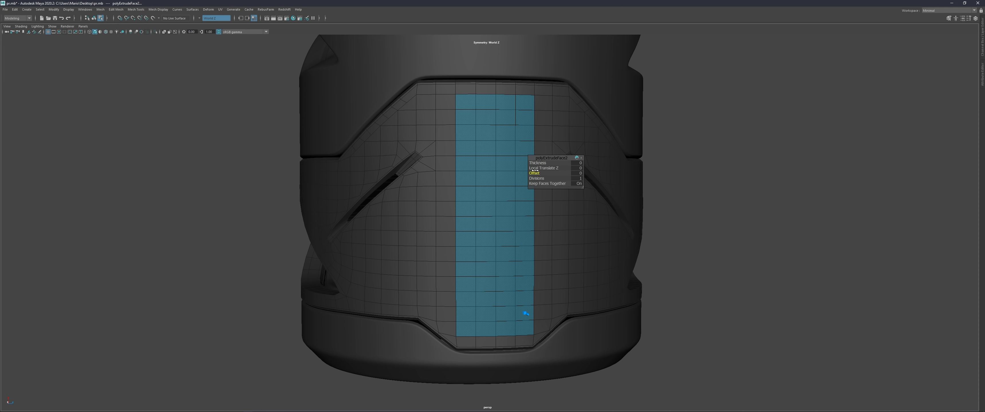
pyautogui.moveTo(535, 171); pyautogui.dragTo(599, 174)
pyautogui.moveTo(541, 181)
pyautogui.keyDown('alt'); pyautogui.mouseDown()
pyautogui.moveTo(527, 179)
pyautogui.moveTo(575, 173)
pyautogui.mouseUp(); pyautogui.keyUp('alt')
# Extrude the strip again with offset 0.206, dropping its bottom row from the selection.
pyautogui.hotkey('ctrl', 'e')
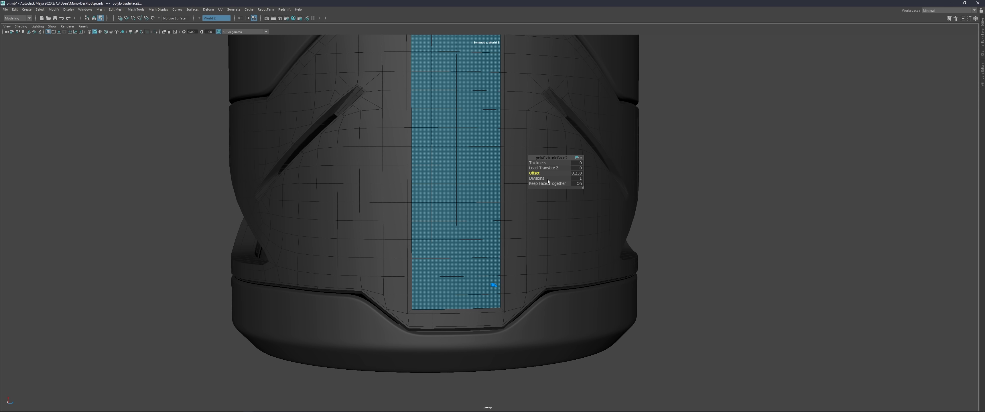
pyautogui.scroll(3, 432, 225)
pyautogui.scroll(2, 418, 230)
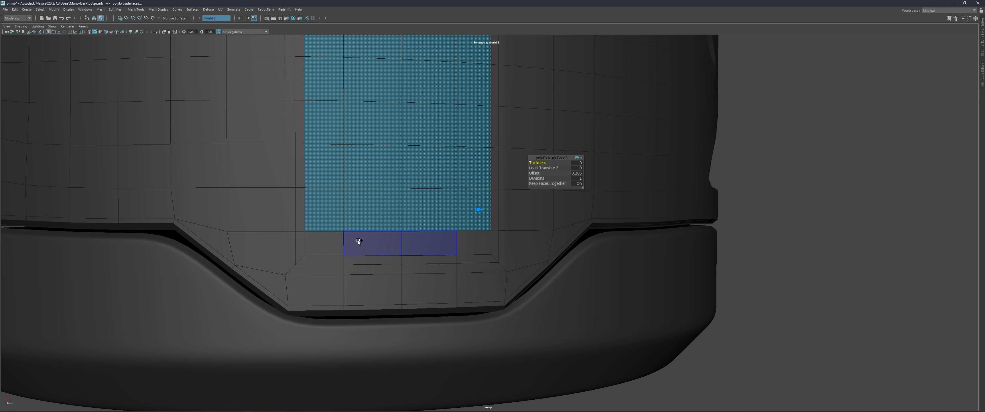
pyautogui.scroll(-2, 469, 214)
pyautogui.keyDown('ctrl'); pyautogui.moveTo(469, 214); pyautogui.dragTo(433, 220); pyautogui.keyUp('ctrl')
pyautogui.scroll(2, 431, 208)
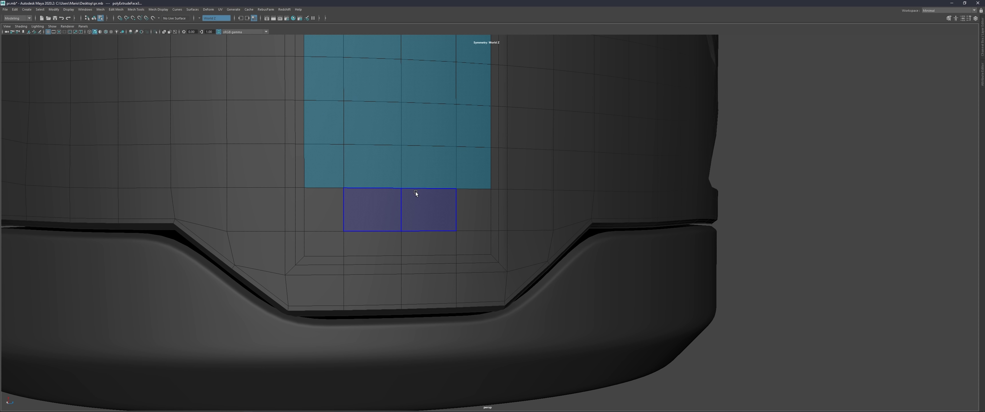
pyautogui.scroll(-3, 403, 188)
pyautogui.moveTo(421, 207)
pyautogui.keyDown('alt'); pyautogui.mouseDown()
pyautogui.moveTo(424, 194)
pyautogui.moveTo(593, 222)
pyautogui.moveTo(429, 220)
pyautogui.mouseUp(); pyautogui.keyUp('alt')
pyautogui.scroll(-2, 434, 220)
pyautogui.scroll(3, 424, 194)
pyautogui.scroll(-2, 468, 212)
pyautogui.scroll(-3, 459, 207)
pyautogui.click(625, 227)
# Select the faces inside the slot and extrude them inward.
pyautogui.scroll(-5, 625, 227)
pyautogui.click(494, 220)
pyautogui.scroll(3, 466, 213)
pyautogui.scroll(2, 463, 207)
pyautogui.scroll(-3, 462, 205)
pyautogui.scroll(3, 428, 220)
pyautogui.press('F11')
pyautogui.moveTo(451, 163); pyautogui.dragTo(454, 342)
pyautogui.scroll(-2, 454, 343)
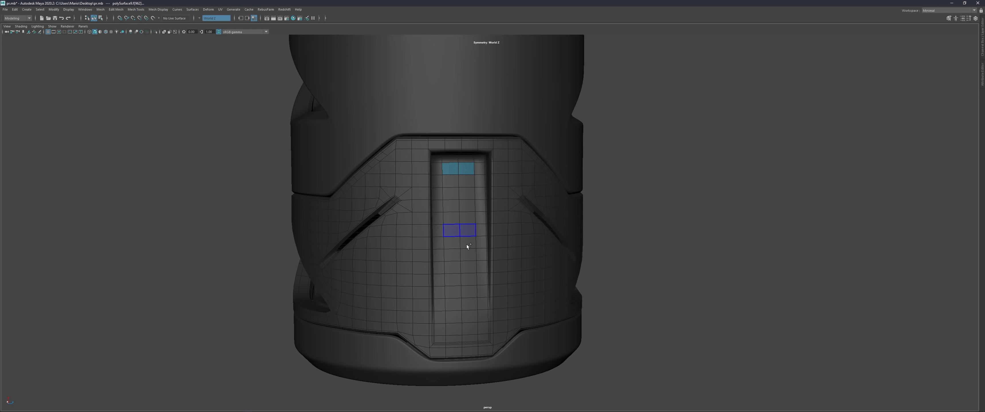
pyautogui.scroll(2, 467, 245)
pyautogui.scroll(2, 467, 266)
pyautogui.hotkey('ctrl', 'e')
pyautogui.moveTo(458, 216)
pyautogui.mouseDown()
pyautogui.moveTo(459, 203)
pyautogui.moveTo(428, 196)
pyautogui.moveTo(422, 209)
pyautogui.mouseUp()
# Extrude the slot faces a second time to sink them deeper.
pyautogui.hotkey('ctrl', 'e')
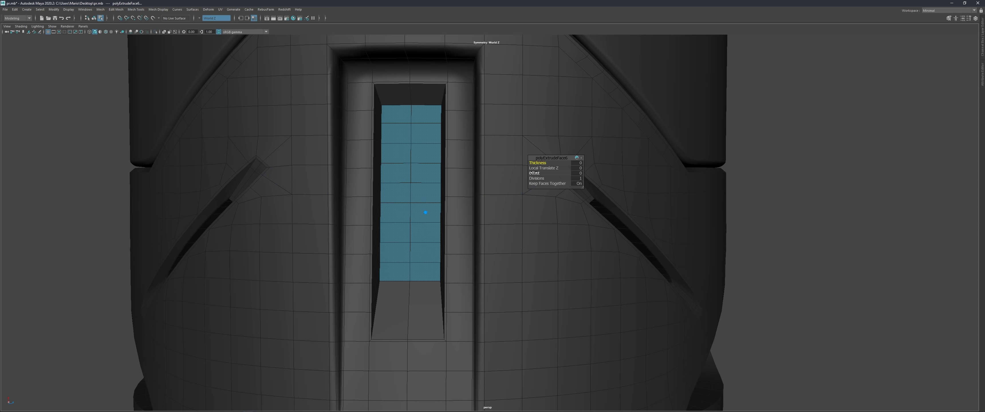
pyautogui.scroll(2, 420, 185)
pyautogui.scroll(-3, 487, 211)
pyautogui.keyDown('alt'); pyautogui.moveTo(487, 211); pyautogui.dragTo(443, 233); pyautogui.keyUp('alt')
pyautogui.scroll(4, 445, 181)
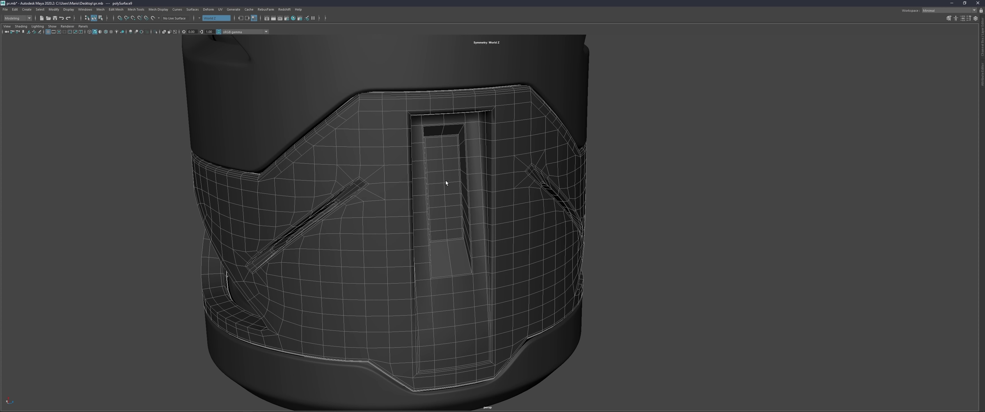
# Select the inner panel polySurface14 and extrude its faces with an inset.
pyautogui.click(446, 214)
pyautogui.moveTo(445, 221); pyautogui.dragTo(470, 206, button='right')
pyautogui.click(439, 254)
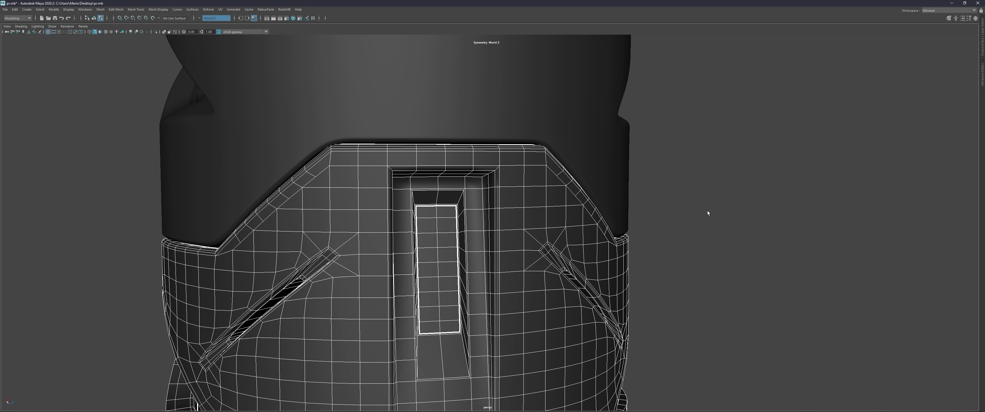
pyautogui.hotkey('ctrl', 'e')
pyautogui.scroll(3, 465, 211)
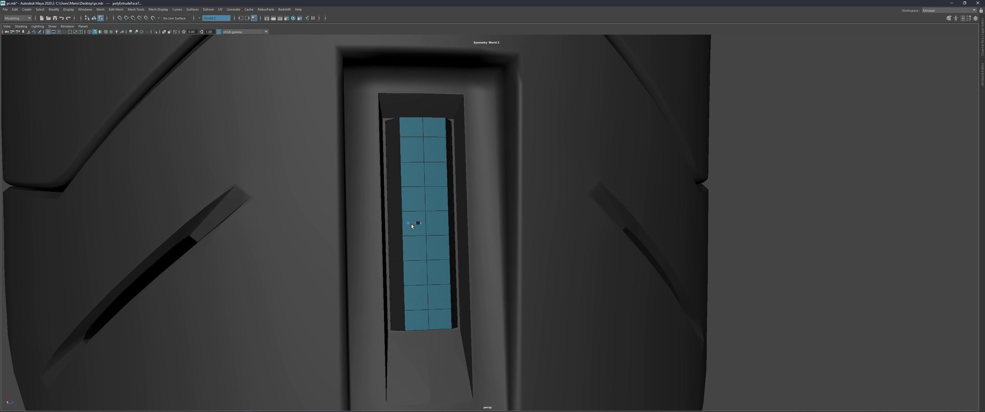
pyautogui.moveTo(411, 224); pyautogui.dragTo(420, 211)
pyautogui.scroll(-2, 419, 212)
pyautogui.click(413, 214)
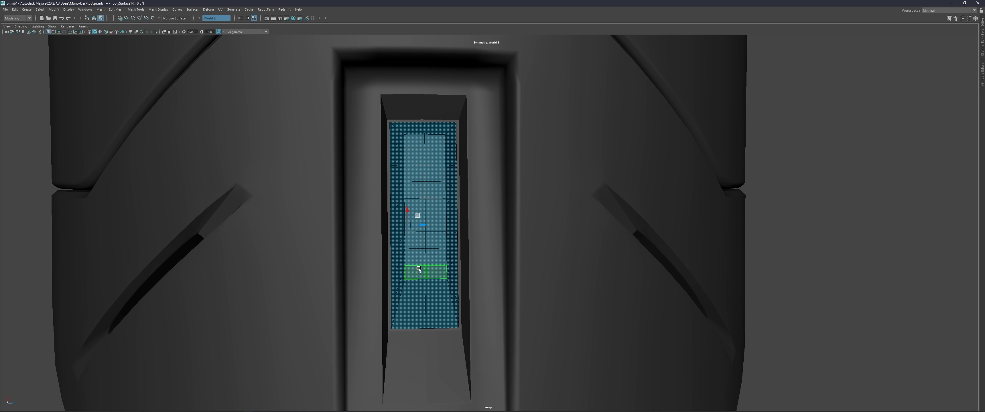
# Isolate the panel with Ctrl+1, pick its edge loop and an edge, then exit isolation.
pyautogui.hotkey('ctrl', '1')
pyautogui.doubleClick(407, 244)
pyautogui.moveTo(418, 238)
pyautogui.keyDown('alt'); pyautogui.mouseDown()
pyautogui.moveTo(407, 244)
pyautogui.moveTo(419, 240)
pyautogui.mouseUp(); pyautogui.keyUp('alt')
pyautogui.click(442, 266)
pyautogui.hotkey('ctrl', '1')
pyautogui.scroll(-2, 419, 239)
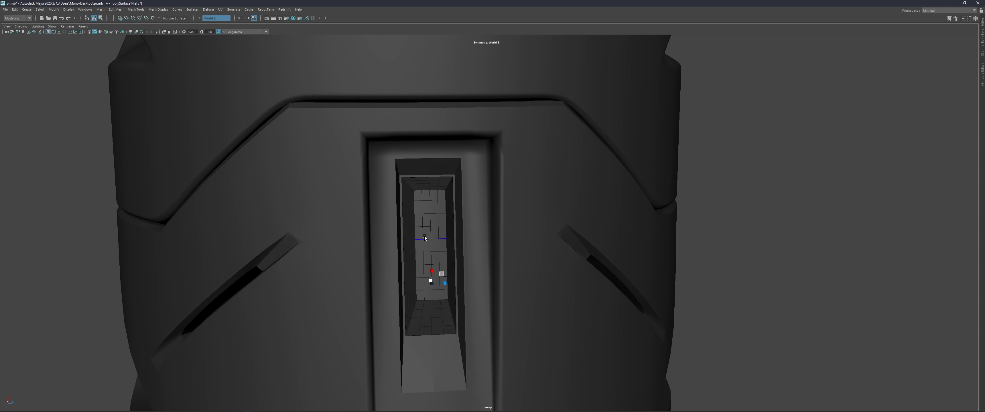
# Extrude a long column of panel faces into a raised bar.
pyautogui.press('F11')
pyautogui.click(435, 210)
pyautogui.doubleClick(435, 221)
pyautogui.moveTo(436, 221)
pyautogui.keyDown('alt'); pyautogui.mouseDown()
pyautogui.moveTo(432, 260)
pyautogui.moveTo(391, 250)
pyautogui.mouseUp(); pyautogui.keyUp('alt')
pyautogui.press('w')
pyautogui.hotkey('ctrl', 'e')
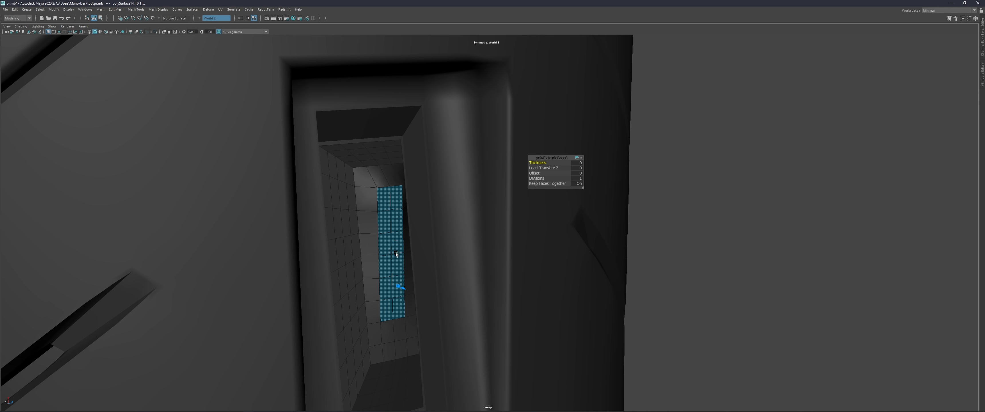
pyautogui.click(659, 220)
pyautogui.moveTo(660, 220)
pyautogui.keyDown('alt'); pyautogui.mouseDown()
pyautogui.moveTo(444, 224)
pyautogui.moveTo(622, 198)
pyautogui.moveTo(435, 215)
pyautogui.moveTo(454, 223)
pyautogui.moveTo(413, 218)
pyautogui.moveTo(420, 240)
pyautogui.mouseUp(); pyautogui.keyUp('alt')
pyautogui.scroll(-5, 443, 225)
pyautogui.scroll(5, 452, 253)
pyautogui.scroll(3, 419, 222)
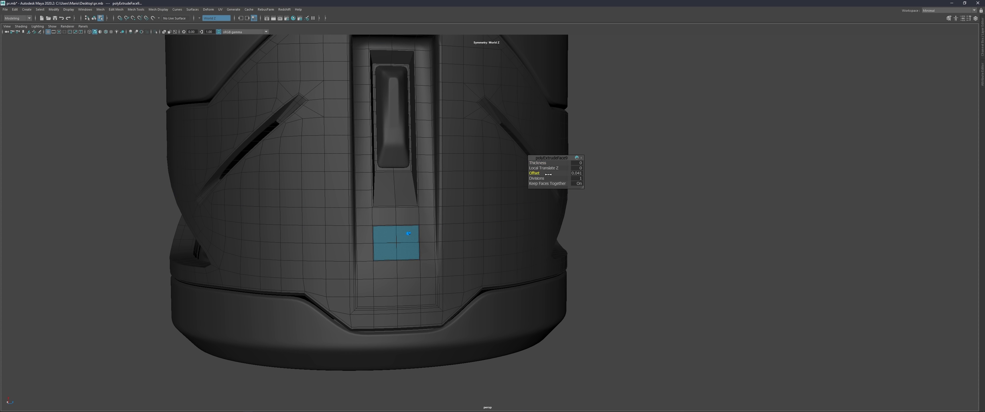
# Circularize the selected face patch and extrude it with an inset ring.
pyautogui.scroll(3, 419, 241)
pyautogui.keyDown('shift'); pyautogui.moveTo(424, 205); pyautogui.dragTo(474, 268, button='right'); pyautogui.keyUp('shift')
pyautogui.keyDown('alt'); pyautogui.moveTo(474, 268); pyautogui.dragTo(409, 229); pyautogui.keyUp('alt')
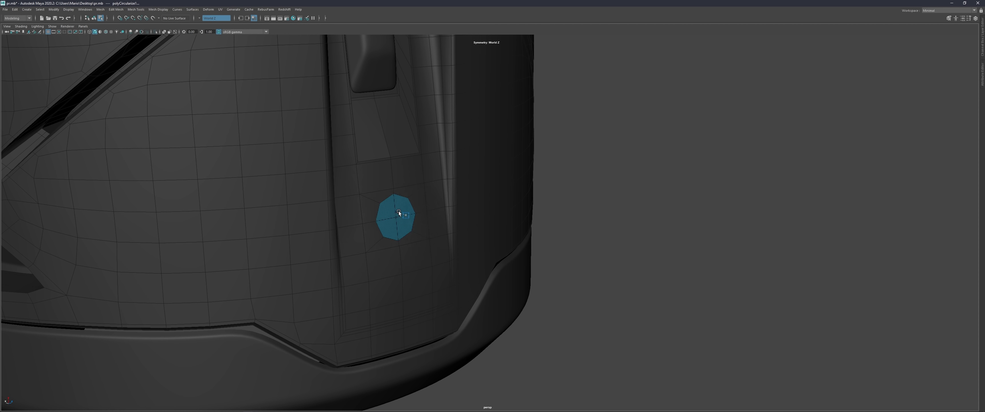
pyautogui.hotkey('ctrl', 'e')
pyautogui.moveTo(539, 173); pyautogui.dragTo(549, 173)
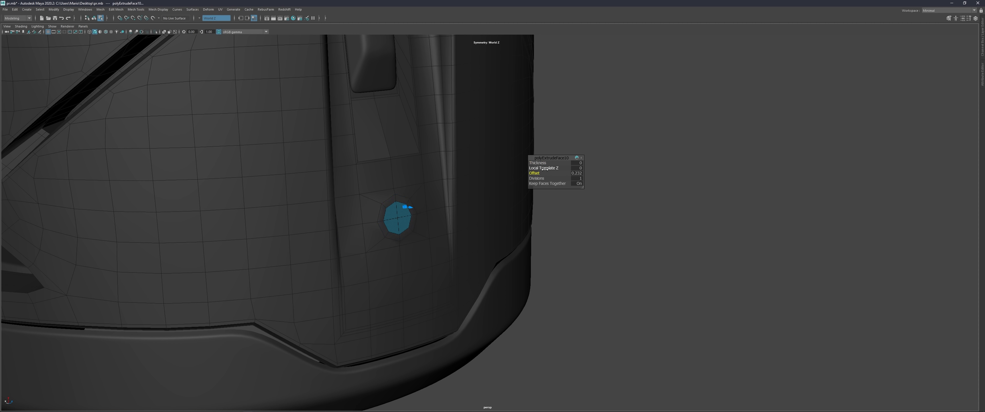
# Extrude the round faces twice more and remove the inner faces to open the hole.
pyautogui.hotkey('ctrl', 'e')
pyautogui.keyDown('alt'); pyautogui.moveTo(422, 183); pyautogui.dragTo(516, 178); pyautogui.keyUp('alt')
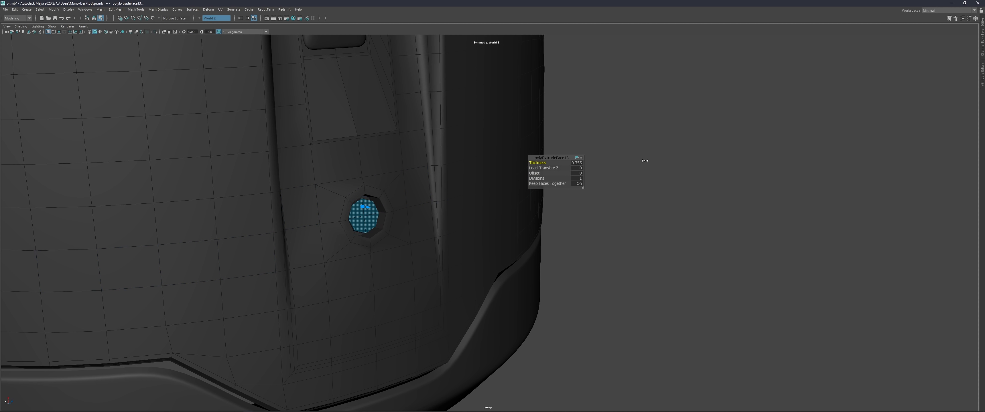
pyautogui.hotkey('ctrl', 'e')
pyautogui.scroll(2, 540, 176)
pyautogui.hotkey('ctrl', 'z')
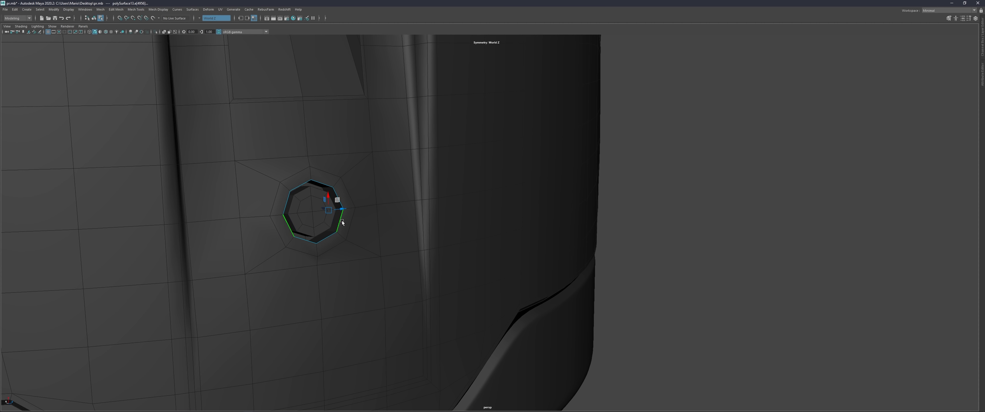
pyautogui.scroll(-3, 476, 209)
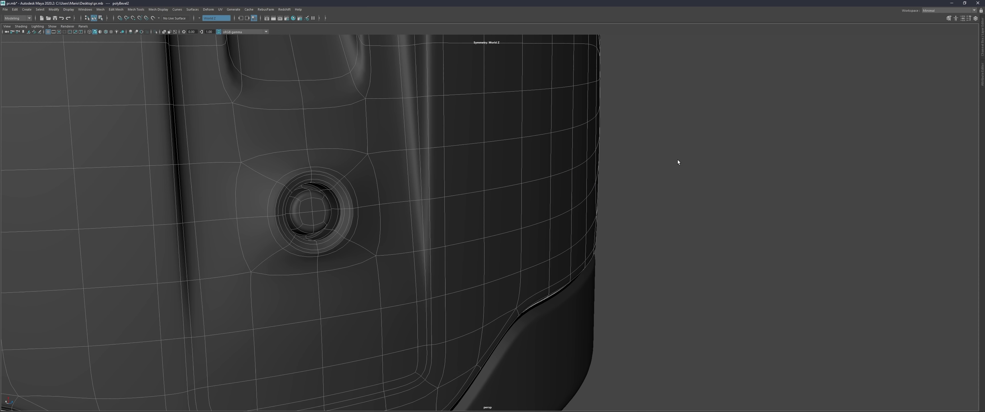
pyautogui.scroll(-5, 677, 161)
pyautogui.scroll(-4, 535, 192)
pyautogui.keyDown('alt'); pyautogui.moveTo(448, 247); pyautogui.dragTo(481, 257); pyautogui.keyUp('alt')
# Inspect the cap in cage, textured shaded and smooth-preview displays.
pyautogui.scroll(2, 480, 257)
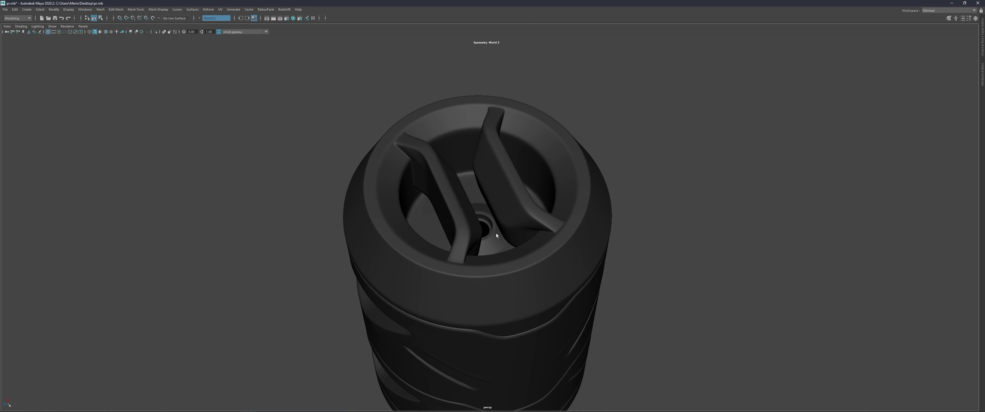
pyautogui.press('F10')
pyautogui.scroll(4, 466, 228)
pyautogui.scroll(3, 440, 252)
pyautogui.press('5')
pyautogui.scroll(2, 439, 260)
pyautogui.scroll(-1, 439, 259)
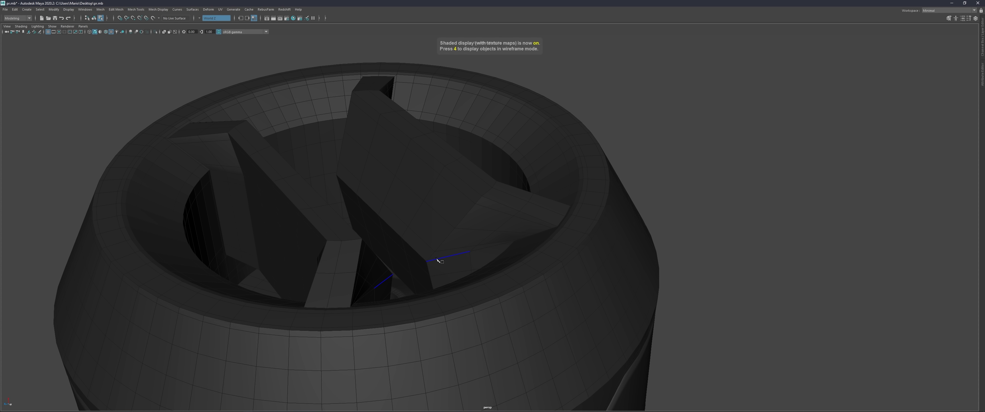
pyautogui.moveTo(628, 228); pyautogui.dragTo(629, 230, button='right')
pyautogui.scroll(-2, 535, 225)
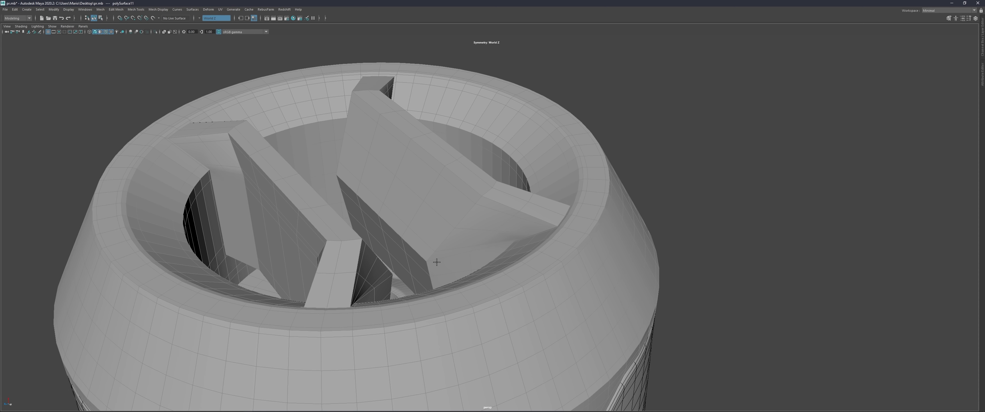
pyautogui.scroll(2, 438, 228)
pyautogui.scroll(-2, 470, 220)
pyautogui.press('3')
pyautogui.scroll(-2, 375, 150)
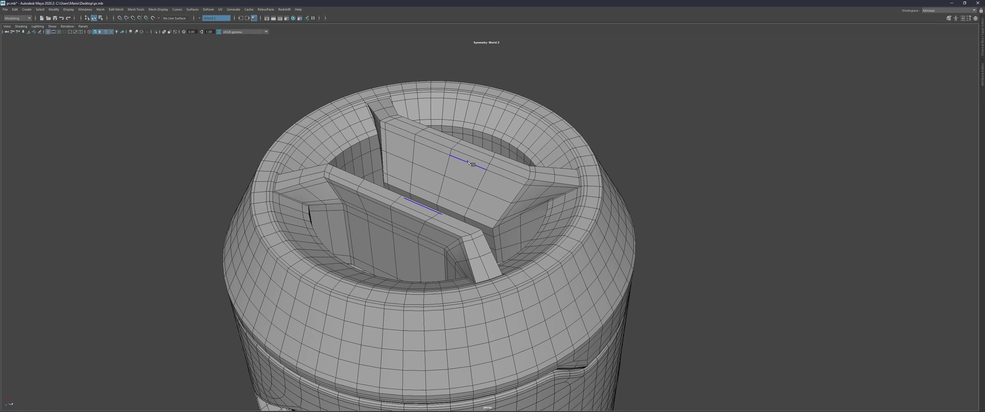
pyautogui.scroll(-3, 580, 163)
pyautogui.scroll(3, 549, 176)
pyautogui.scroll(2, 473, 226)
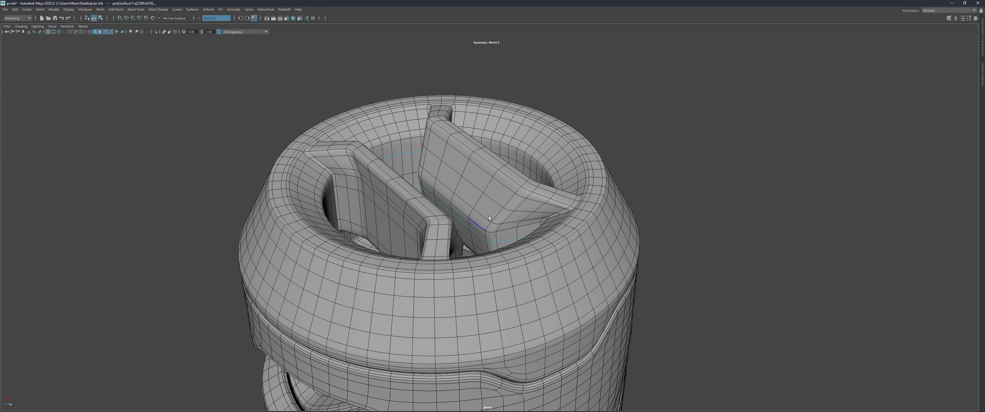
# Return to the cage mesh and bevel the newly inserted edge loops.
pyautogui.press('1')
pyautogui.scroll(-2, 458, 227)
pyautogui.scroll(-1, 413, 240)
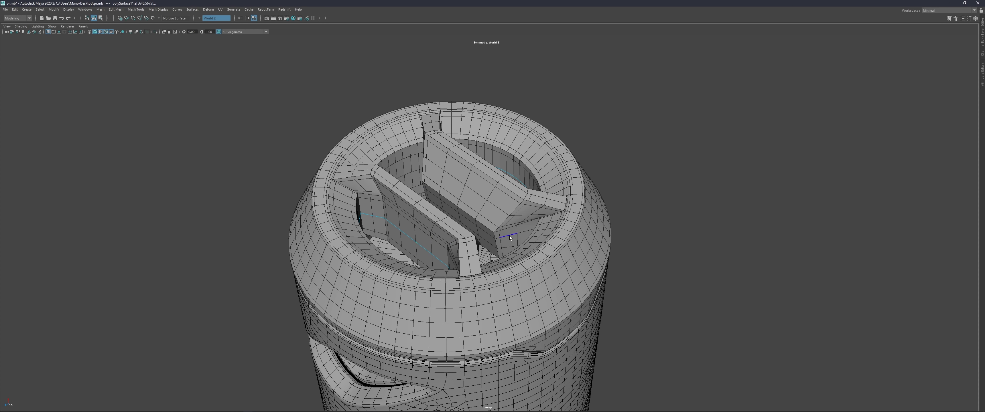
pyautogui.scroll(2, 510, 237)
pyautogui.moveTo(527, 156); pyautogui.dragTo(572, 195, button='right')
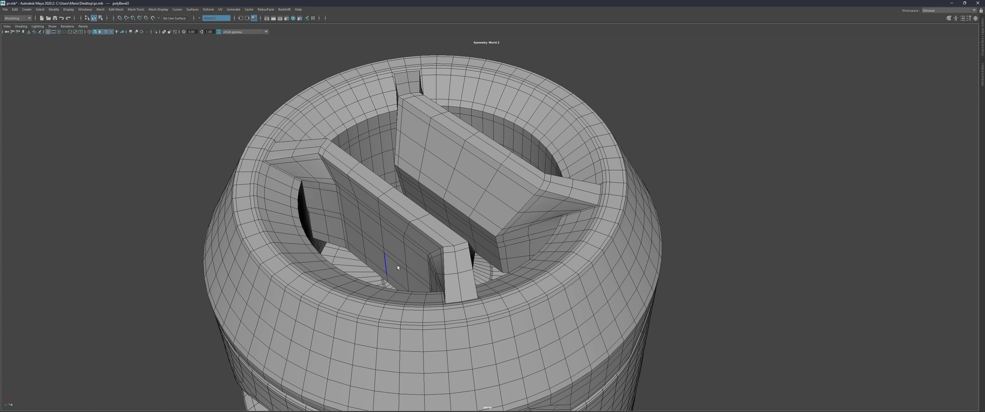
# Extrude the inner ring's face loop into a groove.
pyautogui.keyDown('shift'); pyautogui.doubleClick(403, 267); pyautogui.keyUp('shift')
pyautogui.scroll(2, 531, 245)
pyautogui.hotkey('ctrl', 'e')
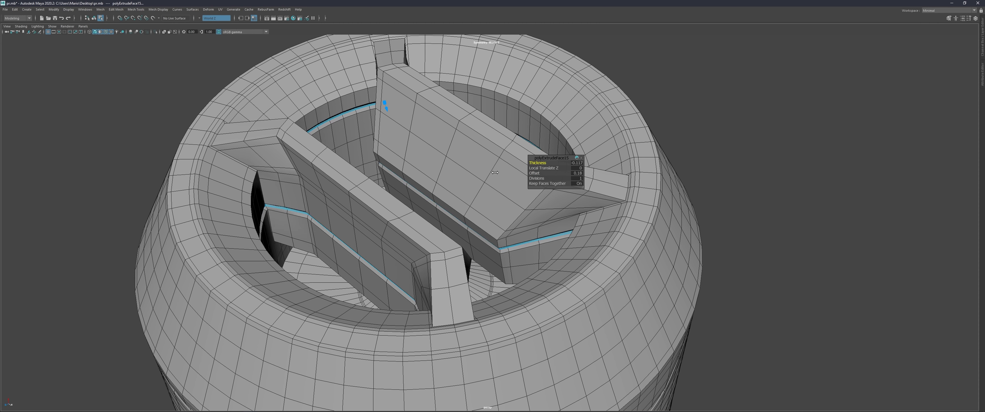
pyautogui.keyDown('alt'); pyautogui.moveTo(470, 177); pyautogui.dragTo(527, 260); pyautogui.keyUp('alt')
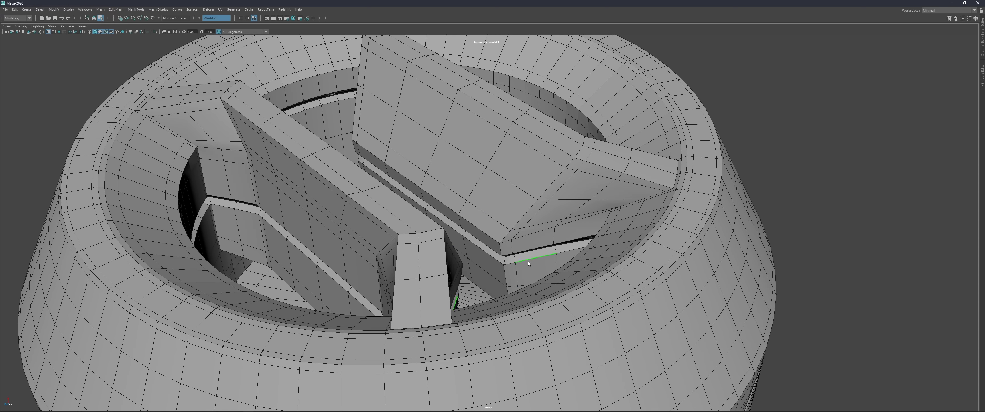
pyautogui.scroll(-3, 492, 243)
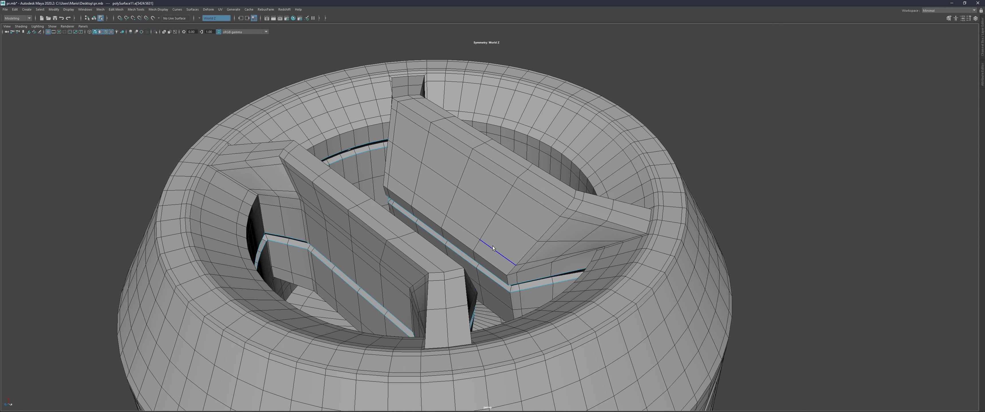
# Bevel the groove edges and preview the cap smoothed.
pyautogui.keyDown('alt'); pyautogui.moveTo(433, 260); pyautogui.dragTo(641, 204); pyautogui.keyUp('alt')
pyautogui.hotkey('ctrl', 'b')
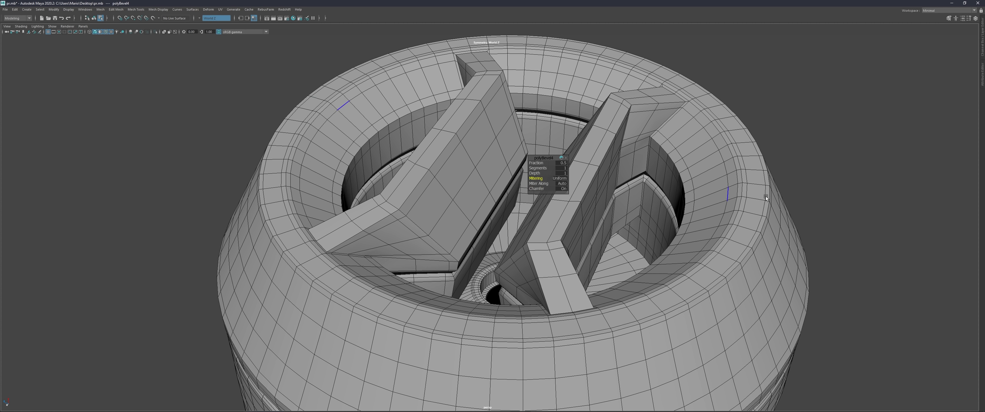
pyautogui.press('F8')
pyautogui.press('3')
pyautogui.scroll(-5, 568, 217)
pyautogui.keyDown('alt'); pyautogui.moveTo(660, 197); pyautogui.dragTo(599, 236); pyautogui.keyUp('alt')
# Extract the cap faces as a separate mesh.
pyautogui.click(596, 234)
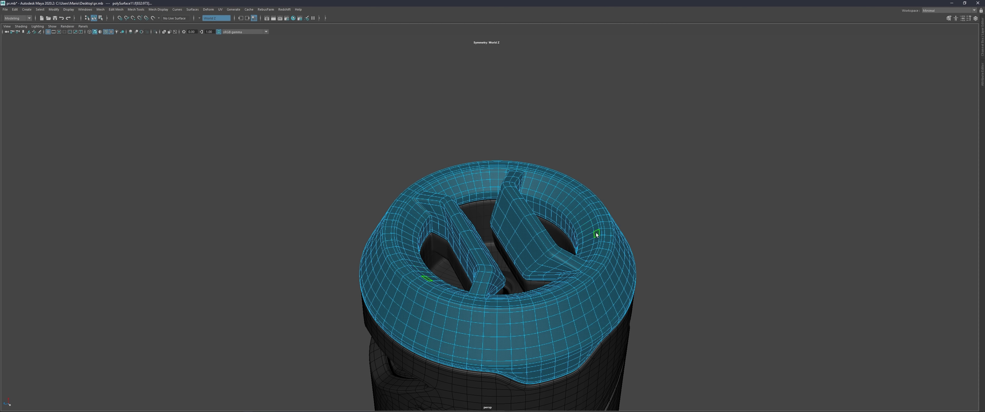
pyautogui.scroll(3, 596, 233)
pyautogui.keyDown('shift'); pyautogui.rightClick(704, 180); pyautogui.keyUp('shift')
pyautogui.click(702, 277)
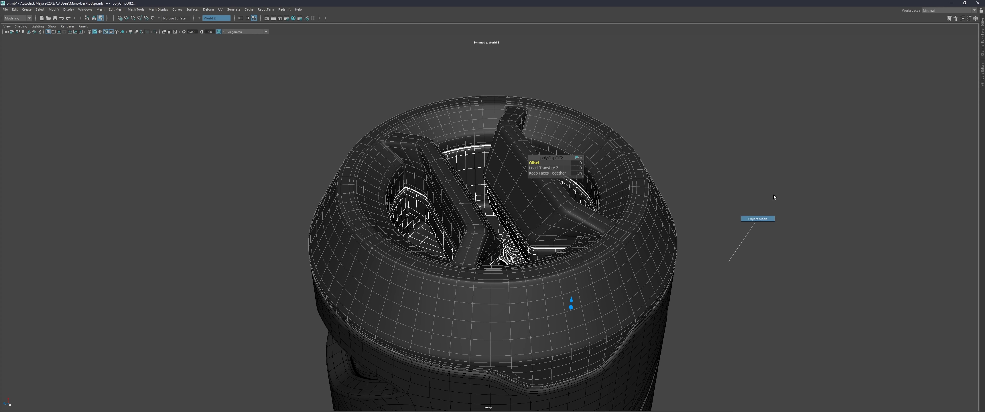
pyautogui.scroll(-3, 524, 249)
pyautogui.scroll(-3, 707, 217)
pyautogui.keyDown('shift'); pyautogui.moveTo(625, 187); pyautogui.dragTo(661, 152, button='right'); pyautogui.keyUp('shift')
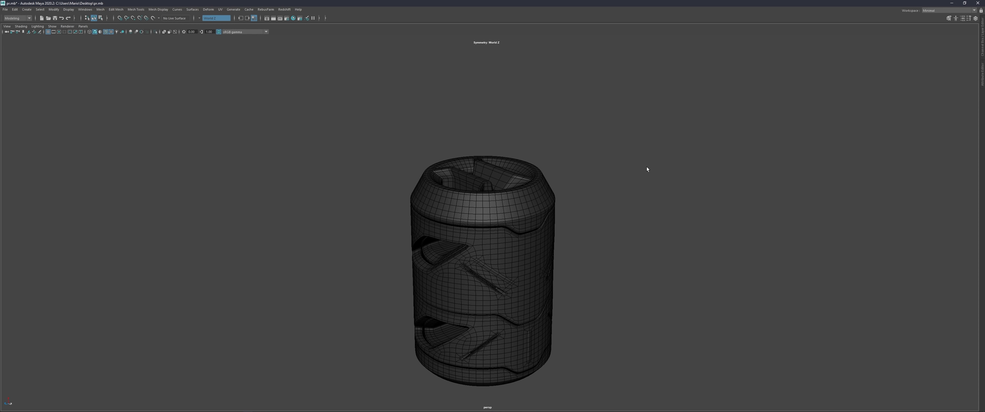
pyautogui.scroll(5, 499, 250)
# Bevel the cap's outer edge loop and step edge, then extrude that band inward.
pyautogui.doubleClick(420, 180)
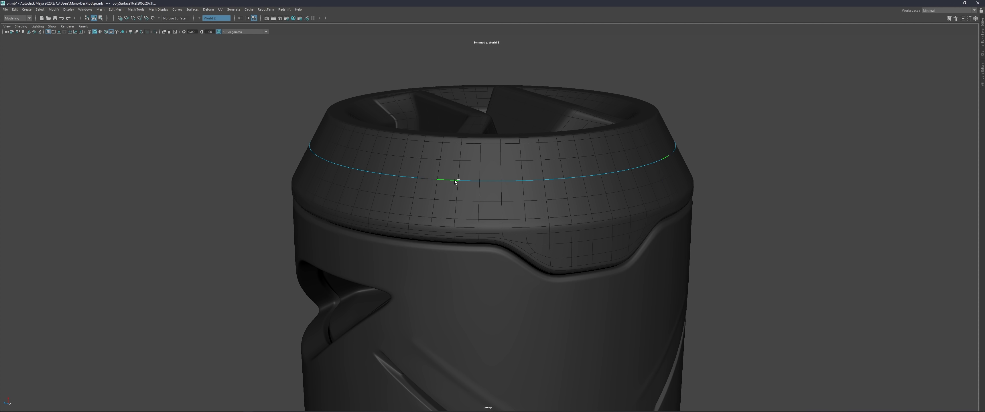
pyautogui.keyDown('shift'); pyautogui.click(570, 163); pyautogui.keyUp('shift')
pyautogui.scroll(-2, 460, 188)
pyautogui.scroll(3, 539, 182)
pyautogui.hotkey('ctrl', 'b')
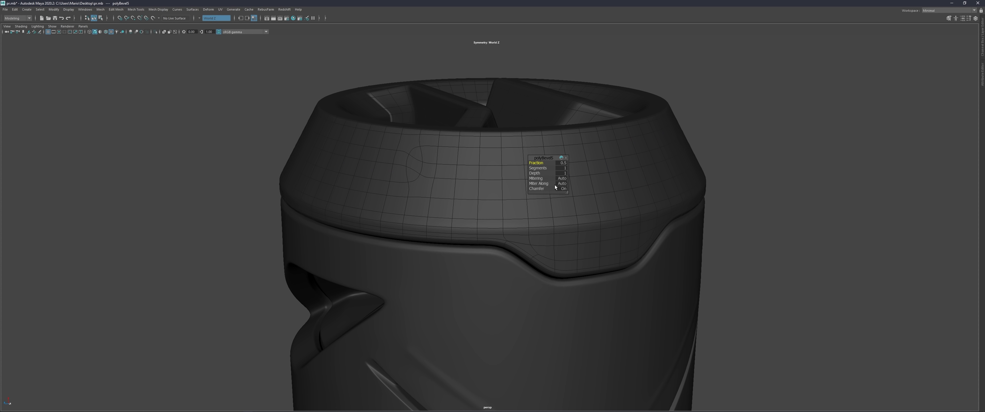
pyautogui.hotkey('ctrl', 'F11')
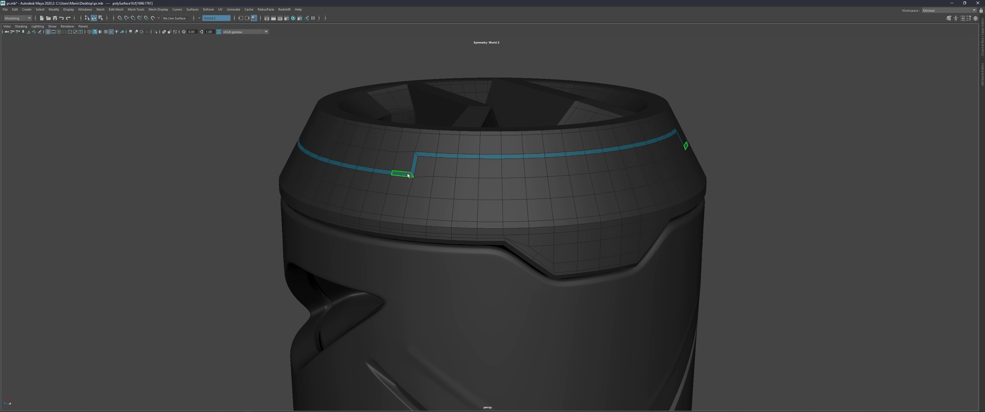
pyautogui.hotkey('ctrl', 'e')
pyautogui.scroll(2, 535, 172)
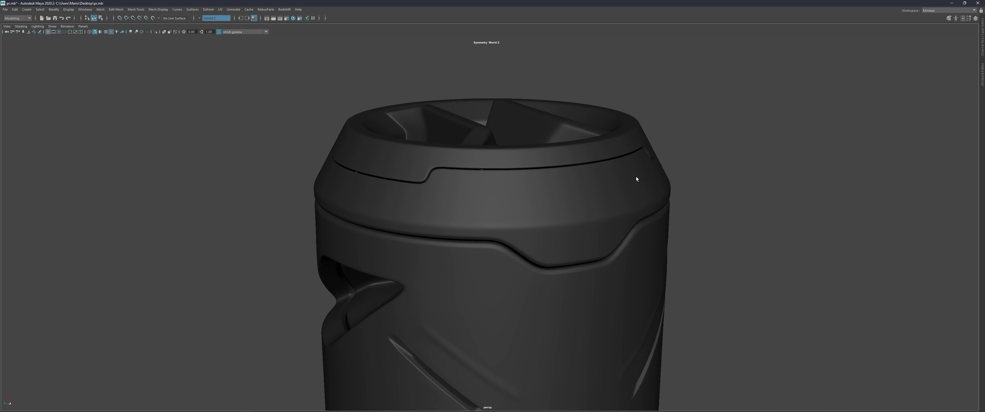
pyautogui.scroll(-5, 636, 178)
pyautogui.moveTo(636, 178)
pyautogui.keyDown('alt'); pyautogui.mouseDown()
pyautogui.moveTo(496, 222)
pyautogui.moveTo(470, 198)
pyautogui.mouseUp(); pyautogui.keyUp('alt')
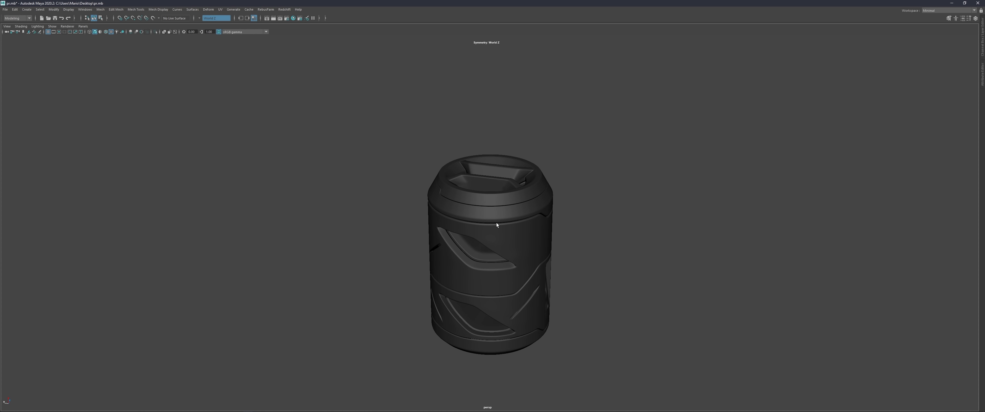
# Extrude the bottom hole's rim edges inward three times to form a recessed ring.
pyautogui.scroll(3, 471, 197)
pyautogui.doubleClick(477, 289)
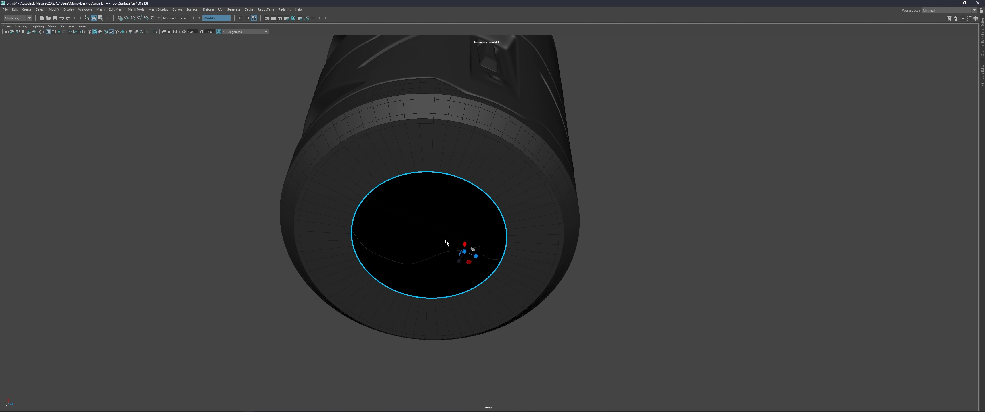
pyautogui.moveTo(424, 242)
pyautogui.mouseDown()
pyautogui.moveTo(404, 247)
pyautogui.moveTo(450, 224)
pyautogui.mouseUp()
pyautogui.hotkey('ctrl', 'e')
pyautogui.moveTo(456, 199)
pyautogui.keyDown('alt'); pyautogui.mouseDown()
pyautogui.moveTo(472, 162)
pyautogui.moveTo(449, 220)
pyautogui.mouseUp(); pyautogui.keyUp('alt')
pyautogui.scroll(-3, 449, 168)
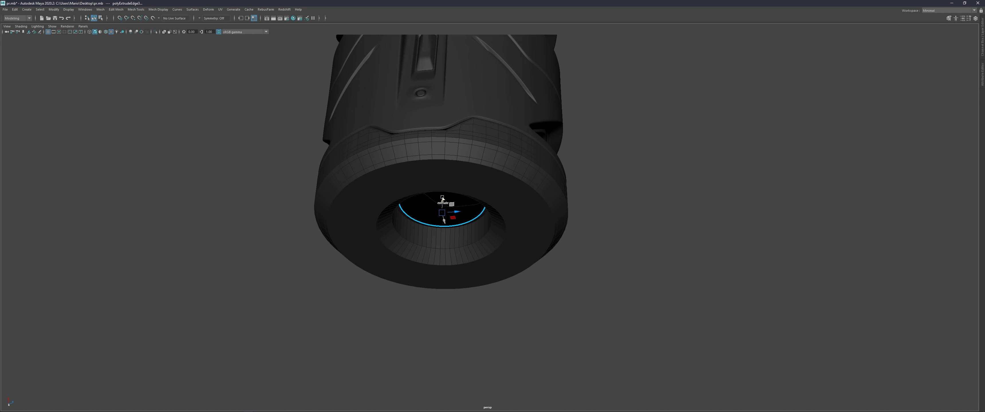
pyautogui.scroll(5, 448, 220)
pyautogui.hotkey('ctrl', 'e')
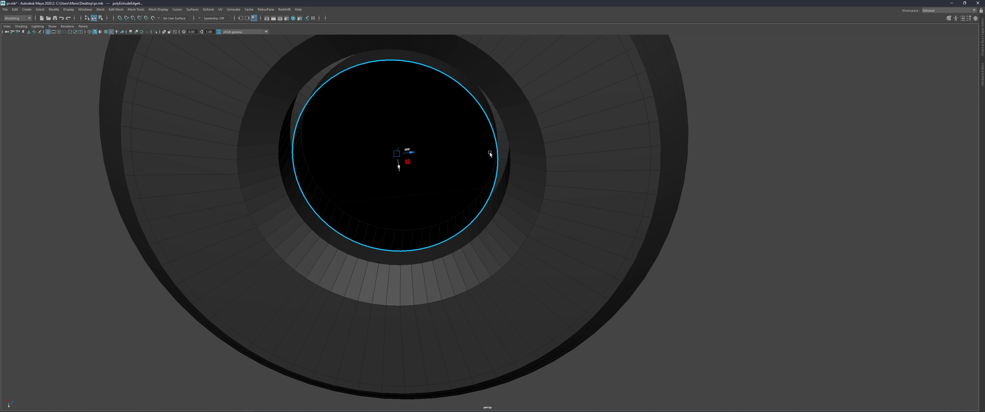
pyautogui.keyDown('alt'); pyautogui.moveTo(489, 153); pyautogui.dragTo(505, 179); pyautogui.keyUp('alt')
pyautogui.scroll(3, 512, 198)
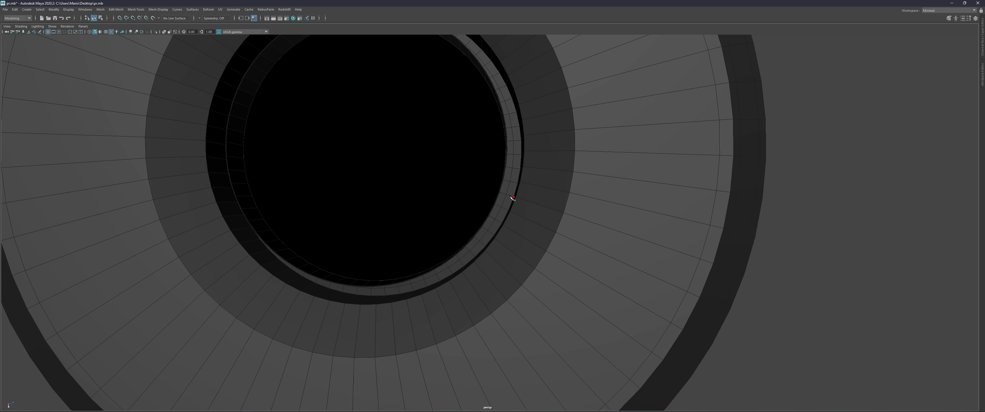
pyautogui.press('F8')
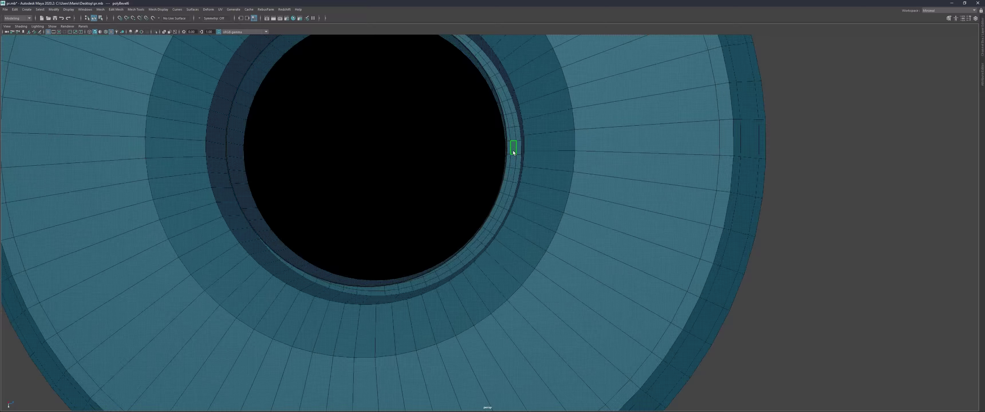
# Bevel the bottom opening's rim edge loop with chamfer off.
pyautogui.scroll(-3, 512, 147)
pyautogui.moveTo(504, 171)
pyautogui.keyDown('alt'); pyautogui.mouseDown()
pyautogui.moveTo(381, 245)
pyautogui.moveTo(403, 255)
pyautogui.mouseUp(); pyautogui.keyUp('alt')
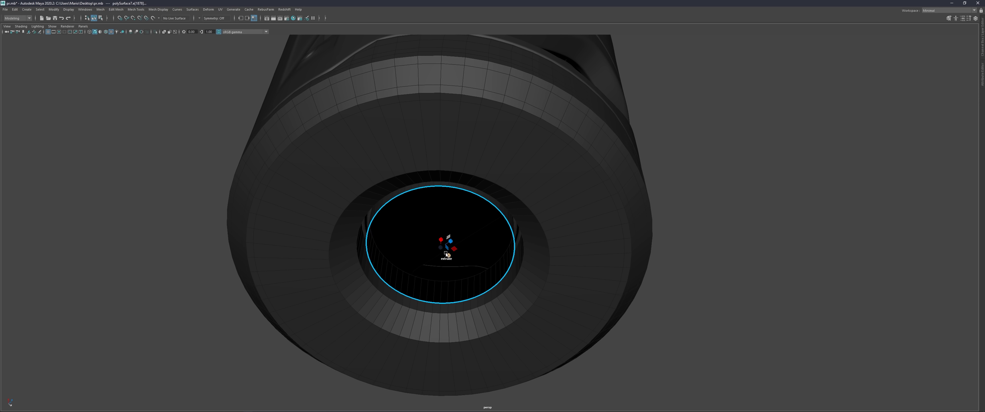
pyautogui.scroll(5, 465, 205)
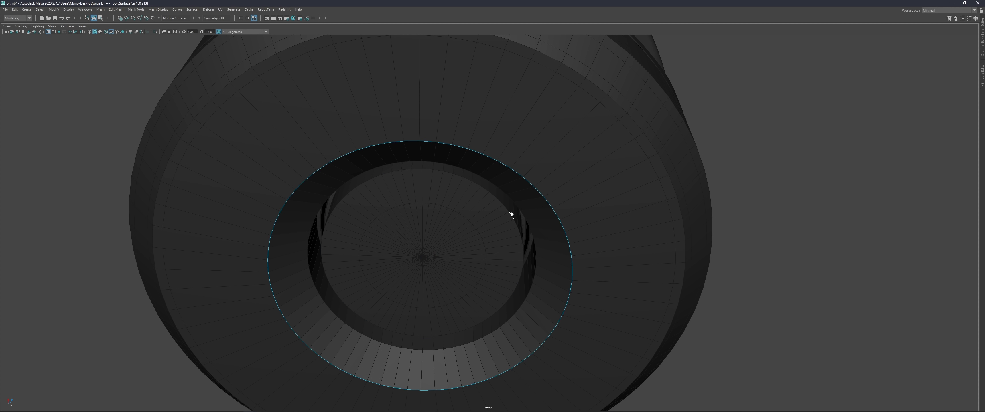
pyautogui.doubleClick(495, 224)
pyautogui.hotkey('ctrl', 'b')
pyautogui.scroll(-3, 551, 239)
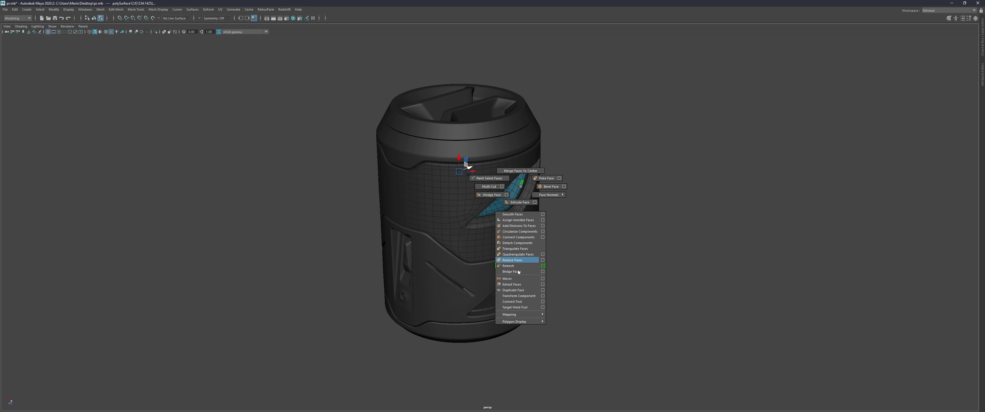
# Extract the slanted slot faces on the middle band into a separate piece.
pyautogui.keyDown('shift'); pyautogui.moveTo(554, 206); pyautogui.dragTo(518, 270, button='right'); pyautogui.keyUp('shift')
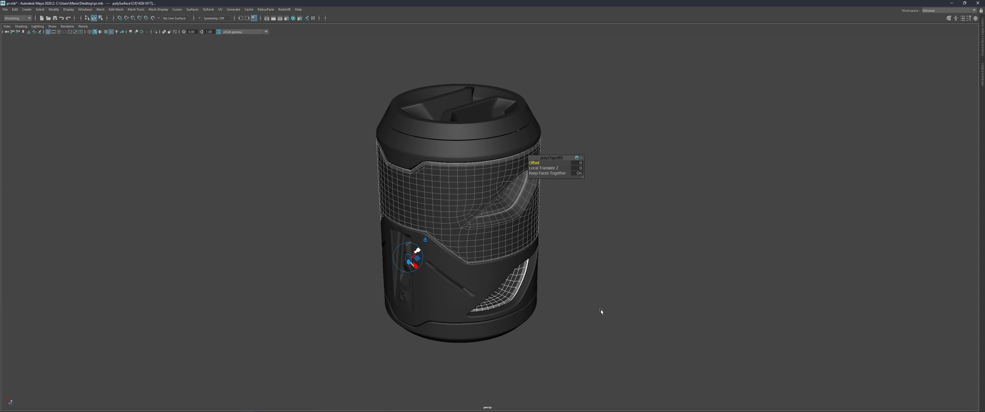
pyautogui.click(535, 222)
pyautogui.scroll(2, 511, 194)
pyautogui.click(512, 194)
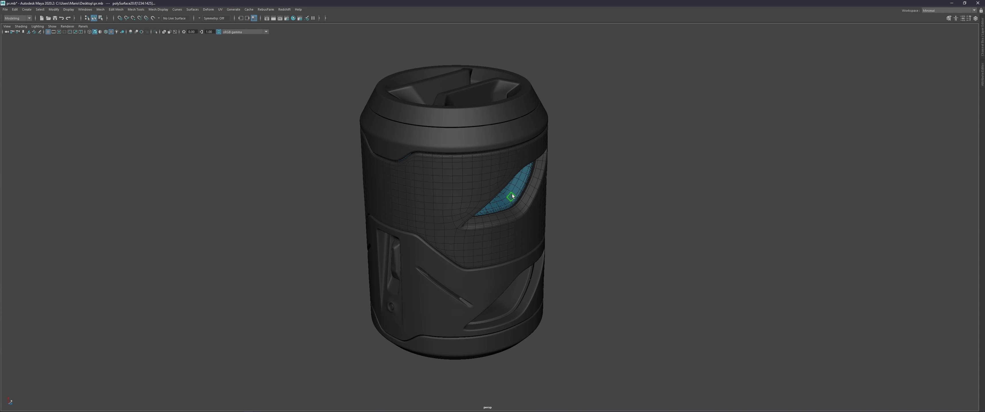
pyautogui.keyDown('shift'); pyautogui.moveTo(592, 190); pyautogui.dragTo(591, 279, button='right'); pyautogui.keyUp('shift')
# Select the can's lower band and orbit around to view another side.
pyautogui.click(512, 284)
pyautogui.scroll(-3, 452, 190)
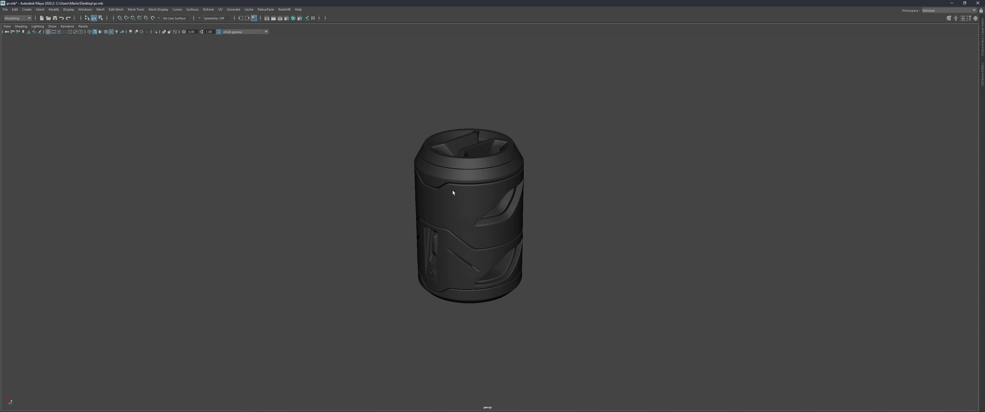
pyautogui.moveTo(452, 190)
pyautogui.keyDown('alt'); pyautogui.mouseDown()
pyautogui.moveTo(501, 194)
pyautogui.moveTo(484, 233)
pyautogui.moveTo(424, 245)
pyautogui.moveTo(469, 253)
pyautogui.moveTo(498, 221)
pyautogui.moveTo(476, 235)
pyautogui.mouseUp(); pyautogui.keyUp('alt')
pyautogui.scroll(2, 484, 233)
pyautogui.scroll(-2, 484, 234)
# Select the edge loops along the upper band and around the top rim.
pyautogui.scroll(3, 451, 255)
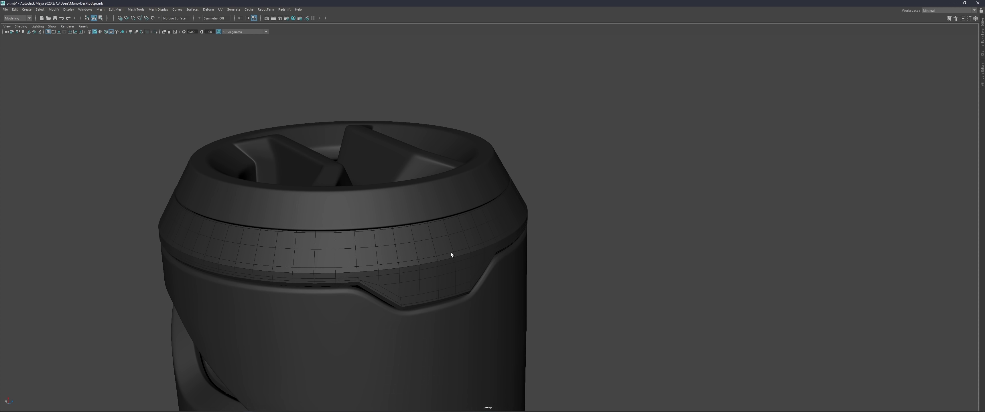
pyautogui.scroll(-5, 535, 226)
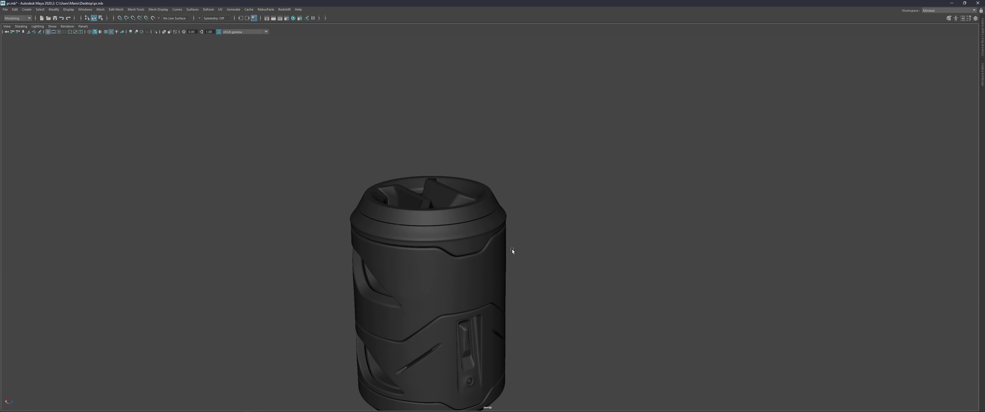
pyautogui.keyDown('alt'); pyautogui.moveTo(512, 249); pyautogui.dragTo(487, 191); pyautogui.keyUp('alt')
pyautogui.scroll(5, 487, 191)
pyautogui.doubleClick(423, 142)
pyautogui.click(424, 140)
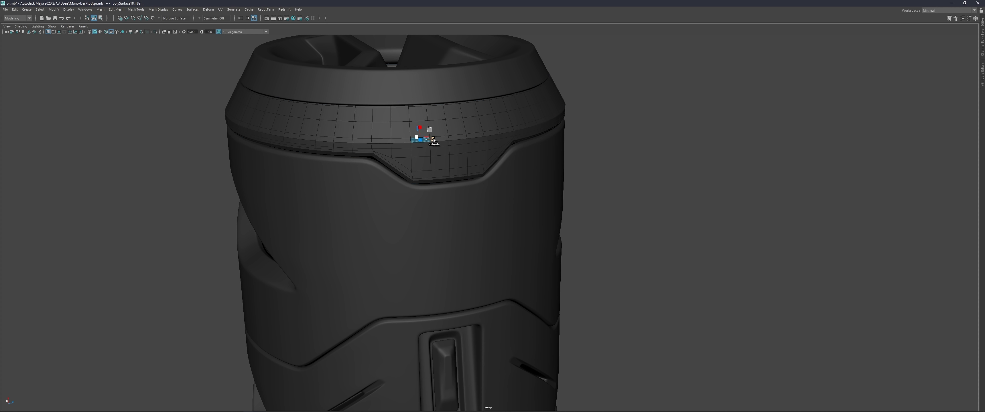
pyautogui.scroll(-4, 458, 138)
pyautogui.scroll(4, 451, 151)
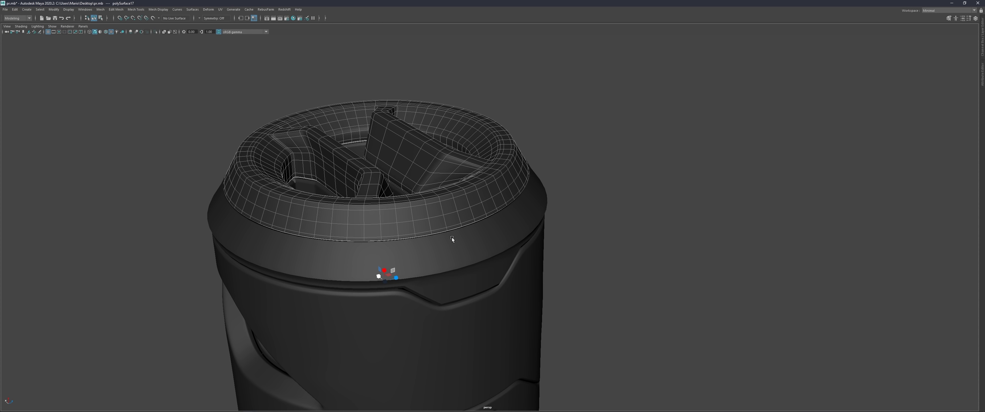
pyautogui.click(444, 230)
pyautogui.press('F10')
pyautogui.doubleClick(443, 221)
# Select the face loop around the can's bottom rim.
pyautogui.scroll(-3, 497, 237)
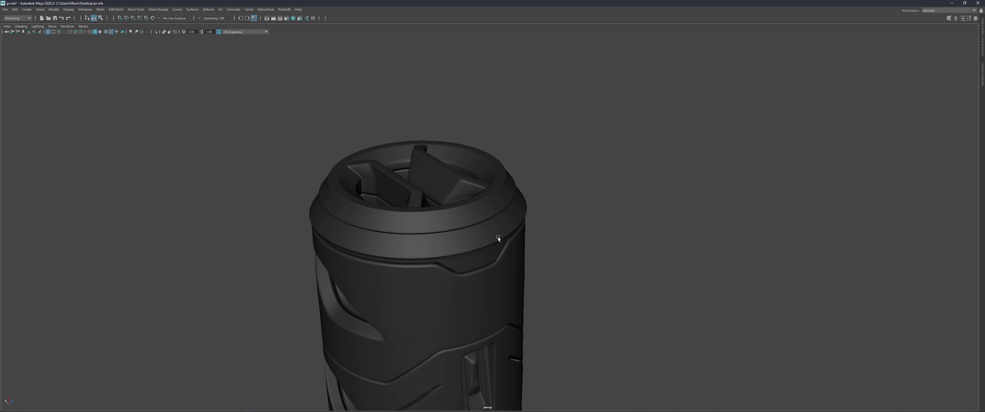
pyautogui.scroll(-2, 540, 279)
pyautogui.keyDown('alt'); pyautogui.moveTo(541, 279); pyautogui.dragTo(483, 185); pyautogui.keyUp('alt')
pyautogui.scroll(4, 505, 218)
pyautogui.click(505, 219)
pyautogui.press('F11')
pyautogui.doubleClick(543, 213)
# Back in object mode, select the outer band panels for material assignment.
pyautogui.click(651, 184)
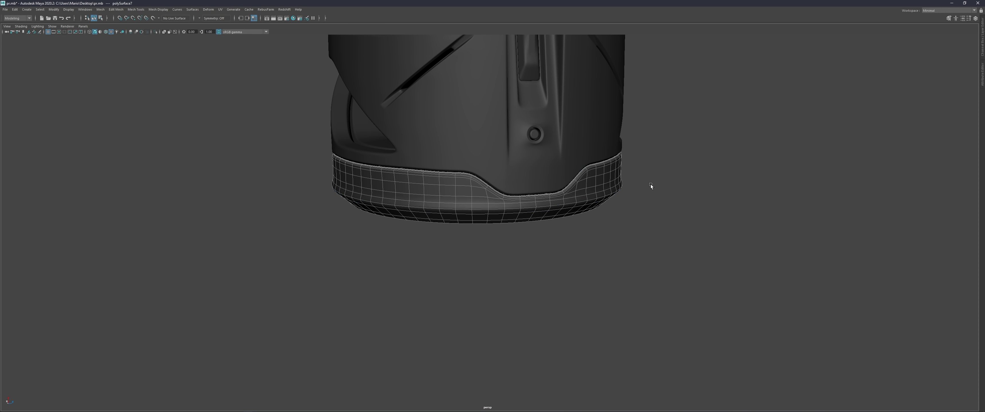
pyautogui.press('f')
pyautogui.moveTo(557, 287)
pyautogui.keyDown('alt'); pyautogui.mouseDown()
pyautogui.moveTo(540, 278)
pyautogui.moveTo(494, 200)
pyautogui.moveTo(524, 221)
pyautogui.moveTo(536, 144)
pyautogui.mouseUp(); pyautogui.keyUp('alt')
pyautogui.click(495, 200)
pyautogui.moveTo(537, 134); pyautogui.dragTo(572, 294, button='right')
# Assign a new Blinn to the panels and apply the BlackMatte preset.
pyautogui.click(572, 293)
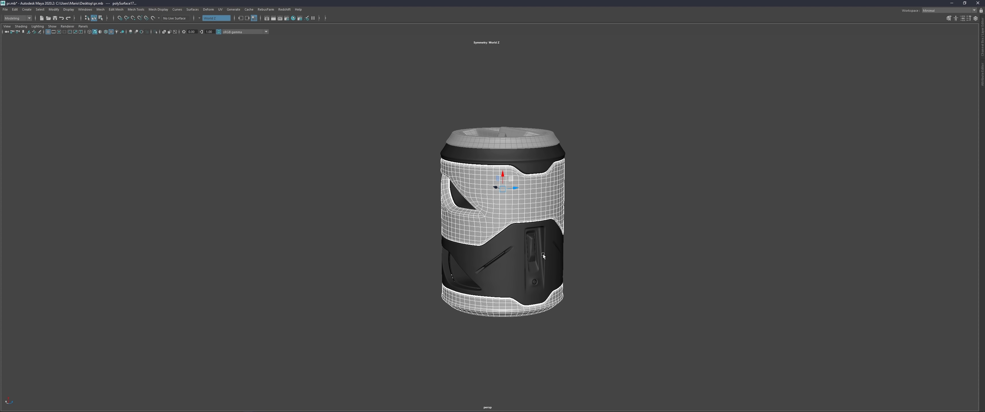
pyautogui.click(889, 84)
pyautogui.click(959, 43)
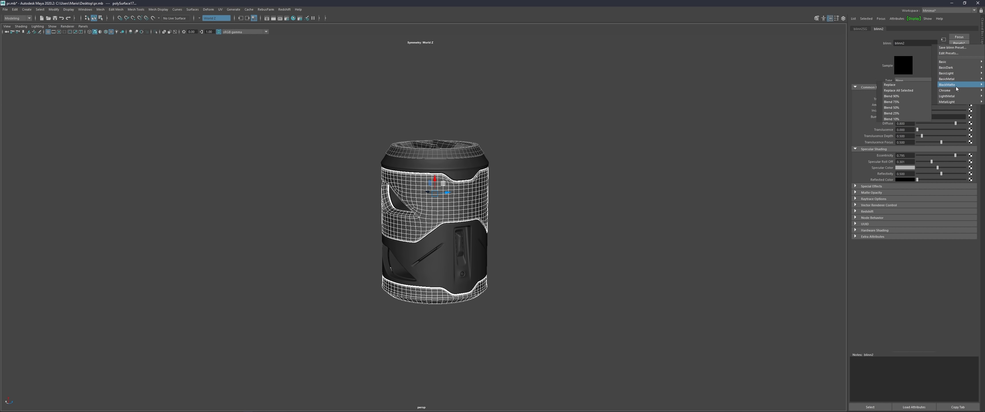
pyautogui.click(889, 84)
pyautogui.hotkey('ctrl', 'a')
# Give the can's lower part the black Blinn material.
pyautogui.scroll(2, 483, 201)
pyautogui.click(487, 227)
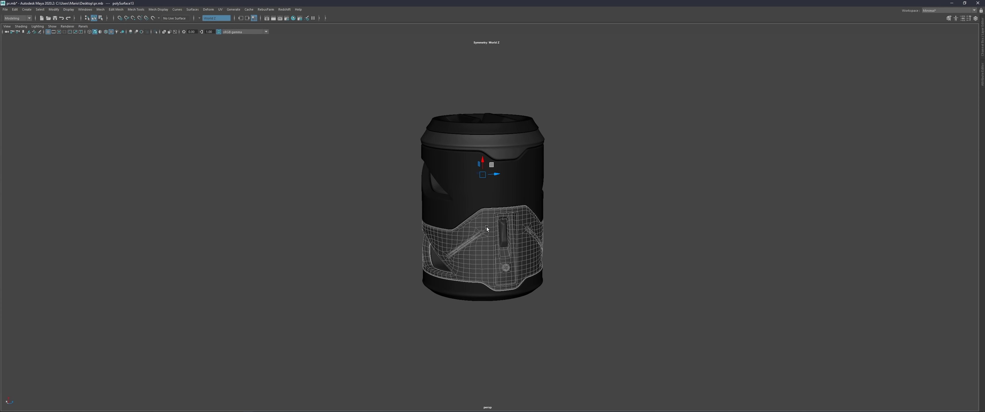
pyautogui.hotkey('ctrl', 'a')
pyautogui.moveTo(488, 244); pyautogui.dragTo(529, 397, button='right')
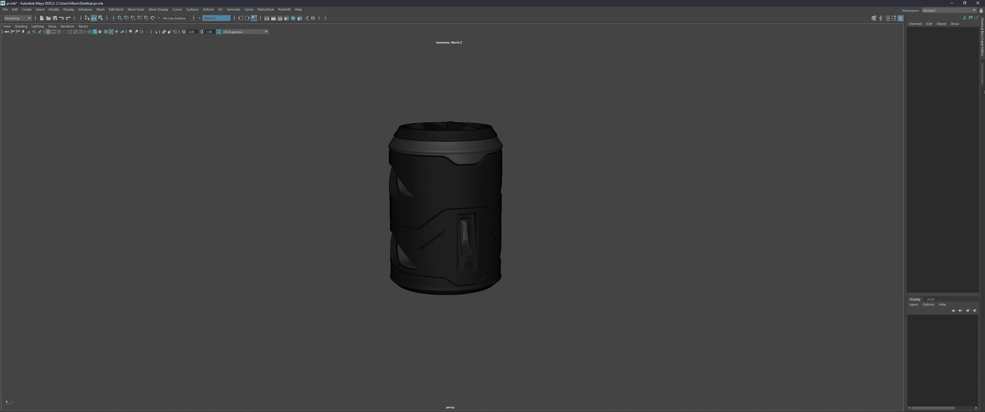
pyautogui.hotkey('ctrl', 'a')
pyautogui.scroll(-3, 464, 216)
# Apply the Chrome preset to the side recess piece's material.
pyautogui.moveTo(419, 231)
pyautogui.keyDown('alt'); pyautogui.mouseDown()
pyautogui.moveTo(519, 293)
pyautogui.moveTo(549, 222)
pyautogui.moveTo(570, 209)
pyautogui.moveTo(458, 292)
pyautogui.moveTo(460, 244)
pyautogui.mouseUp(); pyautogui.keyUp('alt')
pyautogui.click(460, 244)
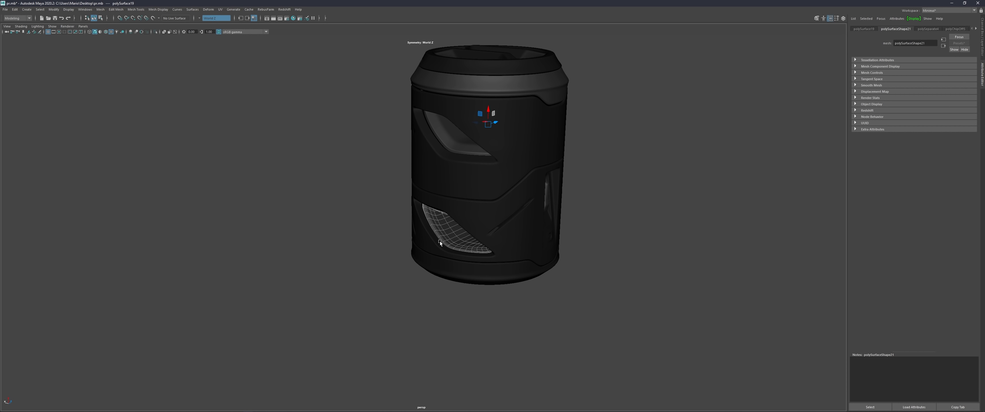
pyautogui.keyDown('alt'); pyautogui.moveTo(440, 242); pyautogui.dragTo(449, 290, button='middle'); pyautogui.keyUp('alt')
pyautogui.keyDown('alt'); pyautogui.moveTo(562, 158); pyautogui.dragTo(566, 180); pyautogui.keyUp('alt')
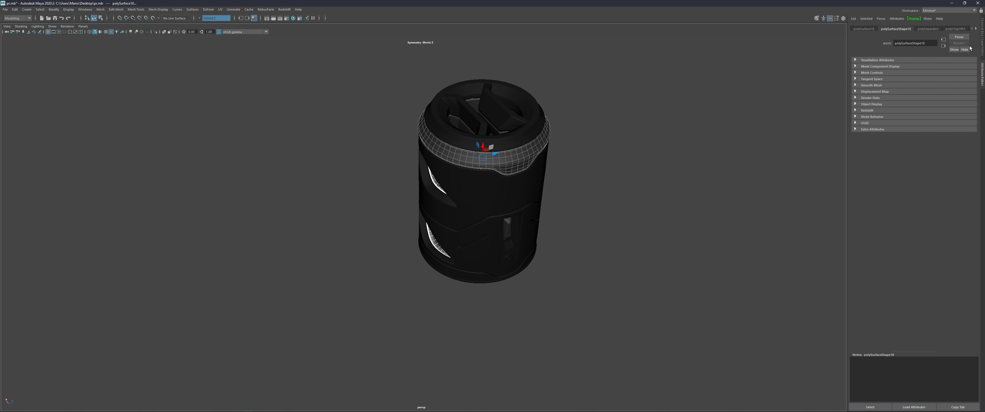
pyautogui.click(903, 89)
pyautogui.hotkey('ctrl', 'a')
# Reuse the blinn1 and chrome materials on the top ring and top band.
pyautogui.keyDown('alt'); pyautogui.moveTo(496, 191); pyautogui.dragTo(505, 214); pyautogui.keyUp('alt')
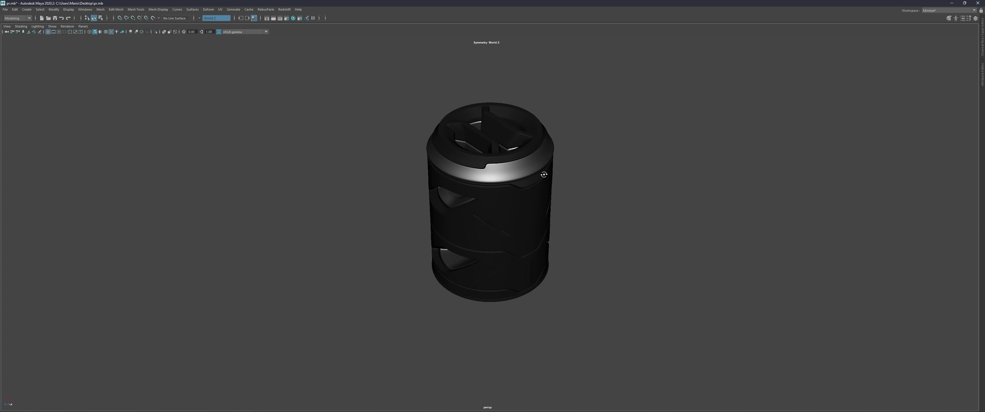
pyautogui.moveTo(505, 161); pyautogui.dragTo(544, 320, button='right')
pyautogui.moveTo(563, 187)
pyautogui.mouseDown(button='right')
pyautogui.moveTo(540, 221)
pyautogui.moveTo(592, 358)
pyautogui.mouseUp(button='right')
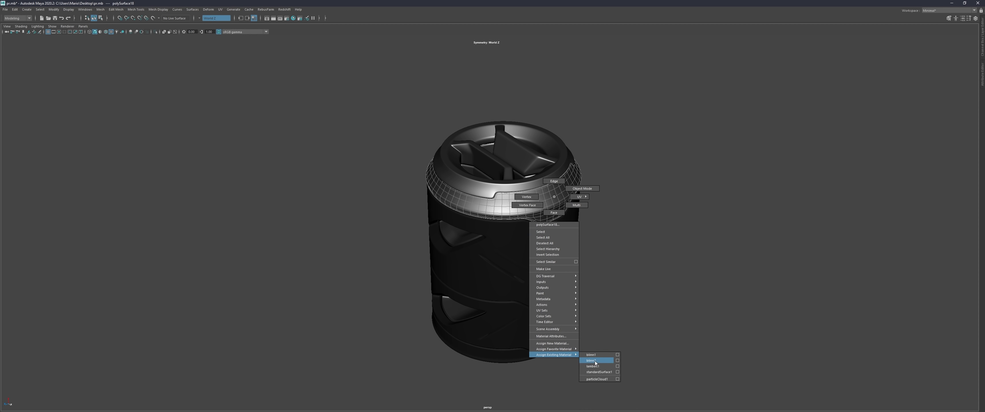
pyautogui.moveTo(560, 209)
pyautogui.keyDown('alt'); pyautogui.mouseDown()
pyautogui.moveTo(553, 170)
pyautogui.moveTo(571, 194)
pyautogui.moveTo(468, 255)
pyautogui.mouseUp(); pyautogui.keyUp('alt')
# Orbit around the finished can and preview it smooth-shaded.
pyautogui.click(458, 216)
pyautogui.moveTo(459, 216)
pyautogui.keyDown('alt'); pyautogui.mouseDown()
pyautogui.moveTo(497, 210)
pyautogui.moveTo(468, 226)
pyautogui.moveTo(452, 220)
pyautogui.moveTo(514, 224)
pyautogui.moveTo(468, 235)
pyautogui.moveTo(594, 217)
pyautogui.mouseUp(); pyautogui.keyUp('alt')
pyautogui.click(512, 211)
pyautogui.click(430, 210)
pyautogui.moveTo(431, 210)
pyautogui.keyDown('alt'); pyautogui.mouseDown()
pyautogui.moveTo(455, 198)
pyautogui.moveTo(401, 212)
pyautogui.moveTo(414, 221)
pyautogui.moveTo(515, 198)
pyautogui.moveTo(443, 205)
pyautogui.moveTo(460, 223)
pyautogui.moveTo(445, 185)
pyautogui.moveTo(452, 213)
pyautogui.moveTo(482, 202)
pyautogui.moveTo(532, 230)
pyautogui.moveTo(511, 257)
pyautogui.mouseUp(); pyautogui.keyUp('alt')
pyautogui.click(454, 198)
pyautogui.press('6')
# In the unsmoothed view, delete the faces of the front panel's octagonal detail.
pyautogui.press('5')
pyautogui.scroll(5, 404, 262)
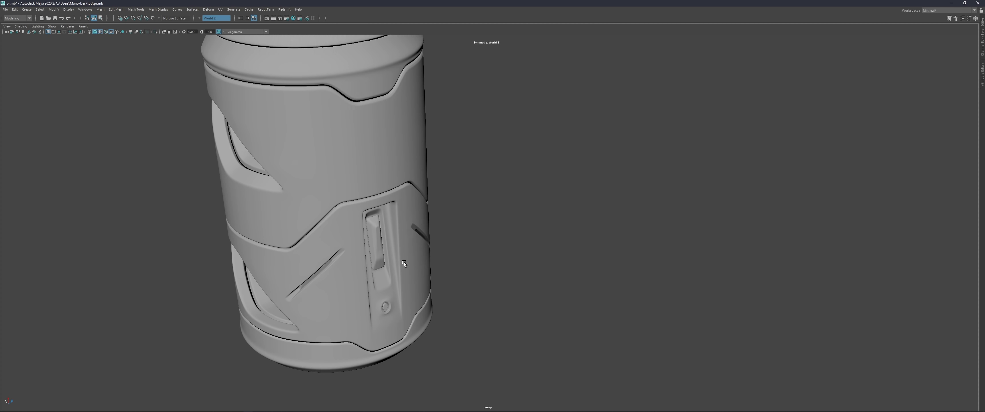
pyautogui.scroll(3, 384, 246)
pyautogui.scroll(3, 504, 212)
pyautogui.click(504, 212)
pyautogui.press('Delete')
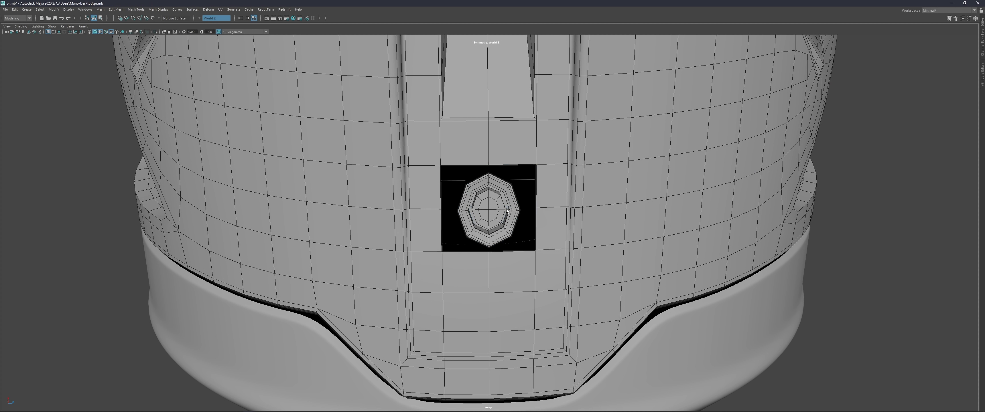
# Fill the resulting hole on the front panel with a new face.
pyautogui.doubleClick(453, 244)
pyautogui.moveTo(489, 148)
pyautogui.keyDown('alt'); pyautogui.mouseDown()
pyautogui.moveTo(517, 199)
pyautogui.moveTo(504, 227)
pyautogui.mouseUp(); pyautogui.keyUp('alt')
pyautogui.scroll(2, 504, 228)
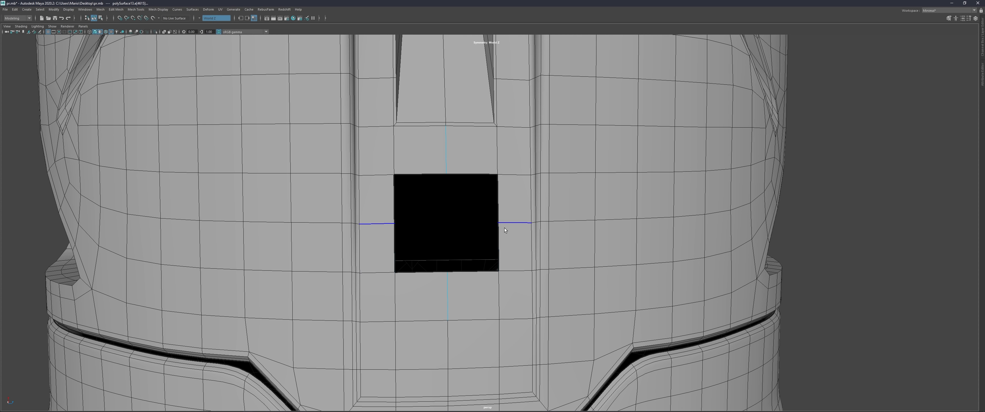
pyautogui.keyDown('shift'); pyautogui.rightClick(465, 216); pyautogui.keyUp('shift')
pyautogui.click(451, 289)
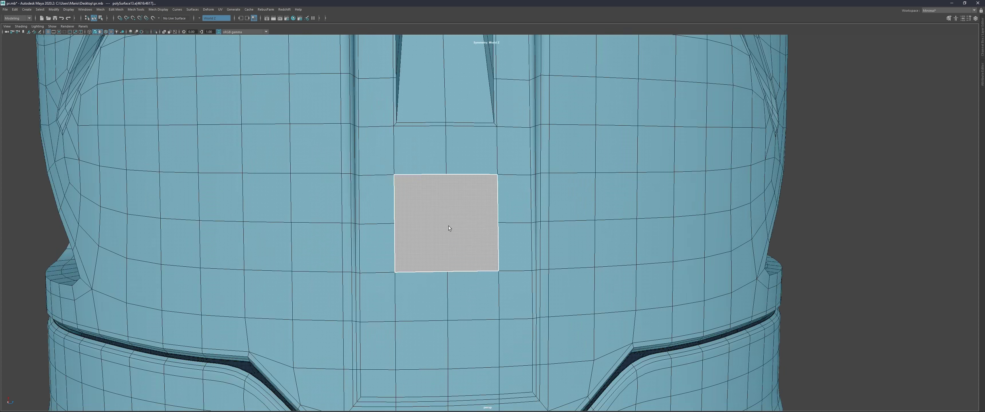
# Extrude the fill face and circularize it, shrinking the radial offset.
pyautogui.click(448, 221)
pyautogui.hotkey('ctrl', 'e')
pyautogui.keyDown('shift'); pyautogui.rightClick(463, 211); pyautogui.keyUp('shift')
pyautogui.click(459, 247)
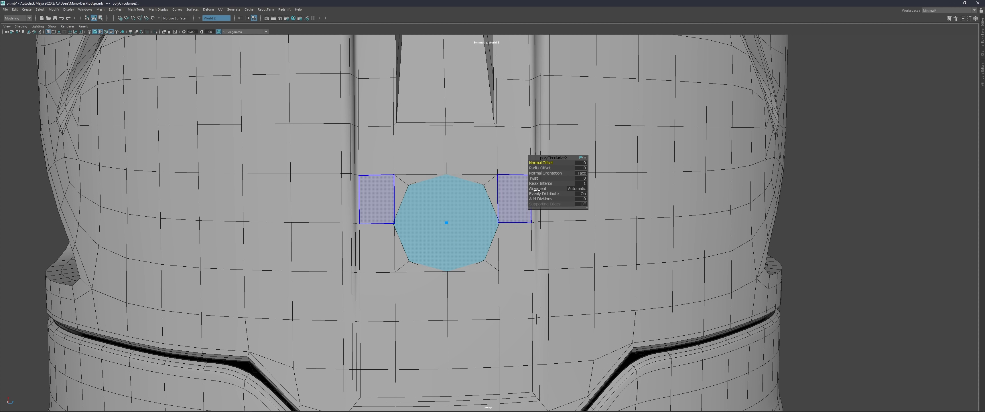
pyautogui.moveTo(457, 194); pyautogui.dragTo(451, 194)
pyautogui.click(576, 189)
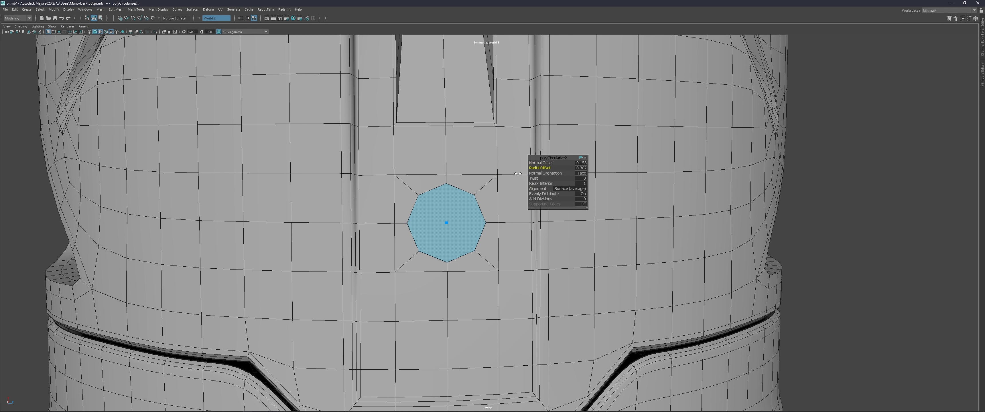
pyautogui.moveTo(517, 174); pyautogui.dragTo(497, 174)
pyautogui.press('w')
# Delete the inner face to open the circular screw hole.
pyautogui.keyDown('alt'); pyautogui.moveTo(447, 224); pyautogui.dragTo(444, 221); pyautogui.keyUp('alt')
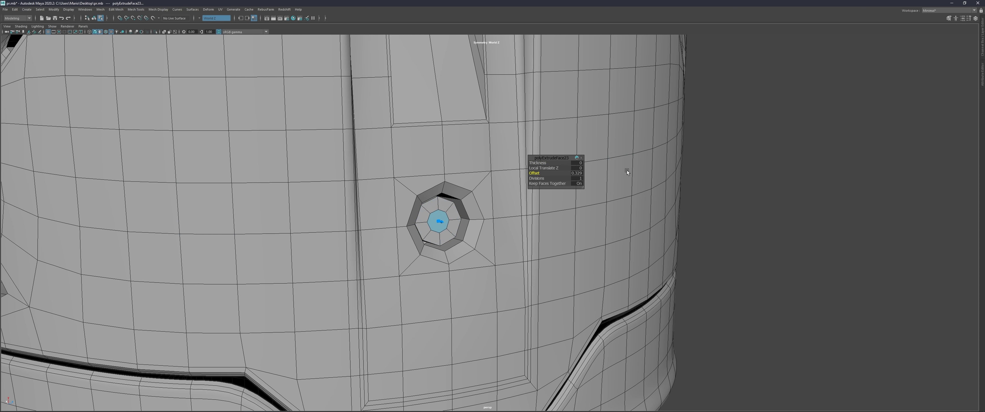
pyautogui.press('Delete')
pyautogui.keyDown('alt'); pyautogui.moveTo(410, 179); pyautogui.dragTo(472, 233); pyautogui.keyUp('alt')
pyautogui.doubleClick(472, 233)
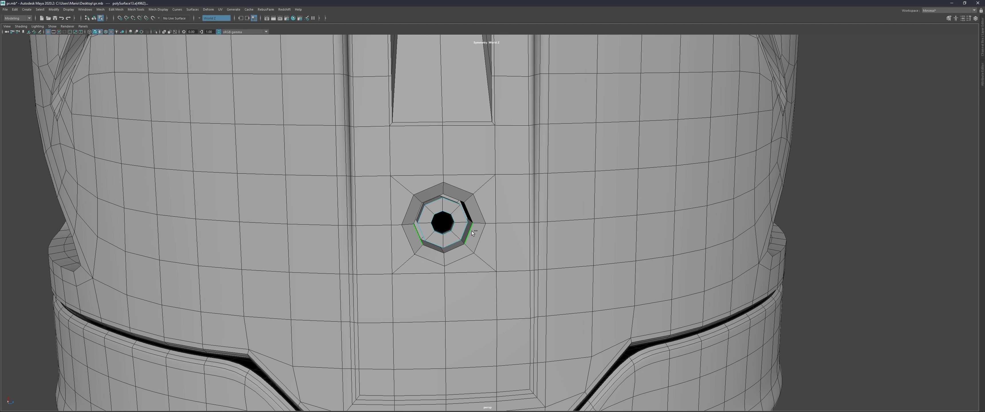